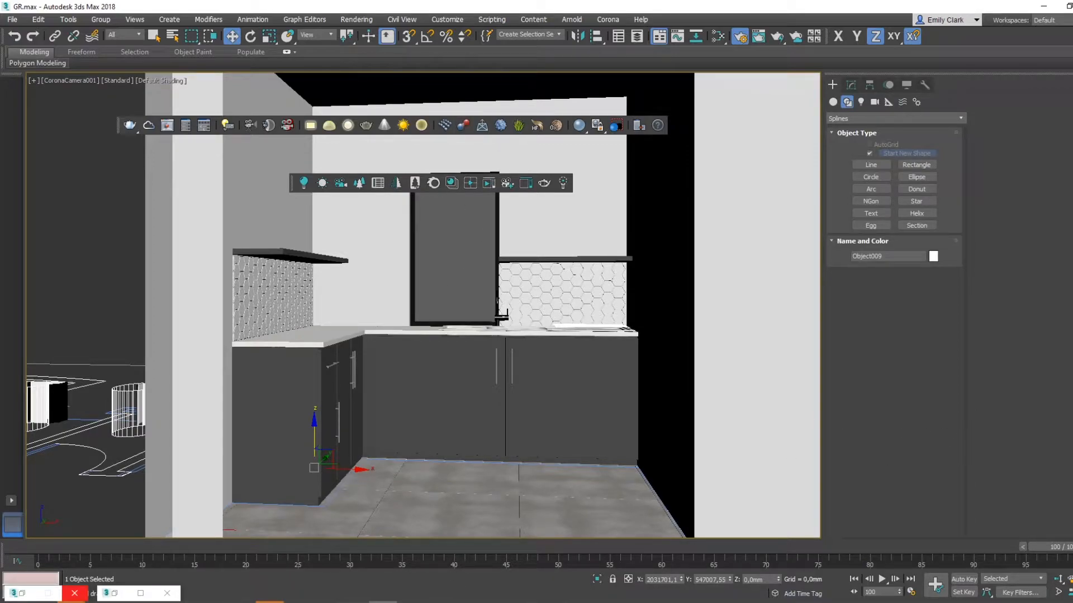
Step: In the top view, draw a cylinder of about 92 mm radius on the open kitchen floor in front of the sink
click(457, 381)
key(t)
scroll(443, 351, up, 4)
scroll(525, 264, down, 4)
middle_drag(525, 265, 540, 201)
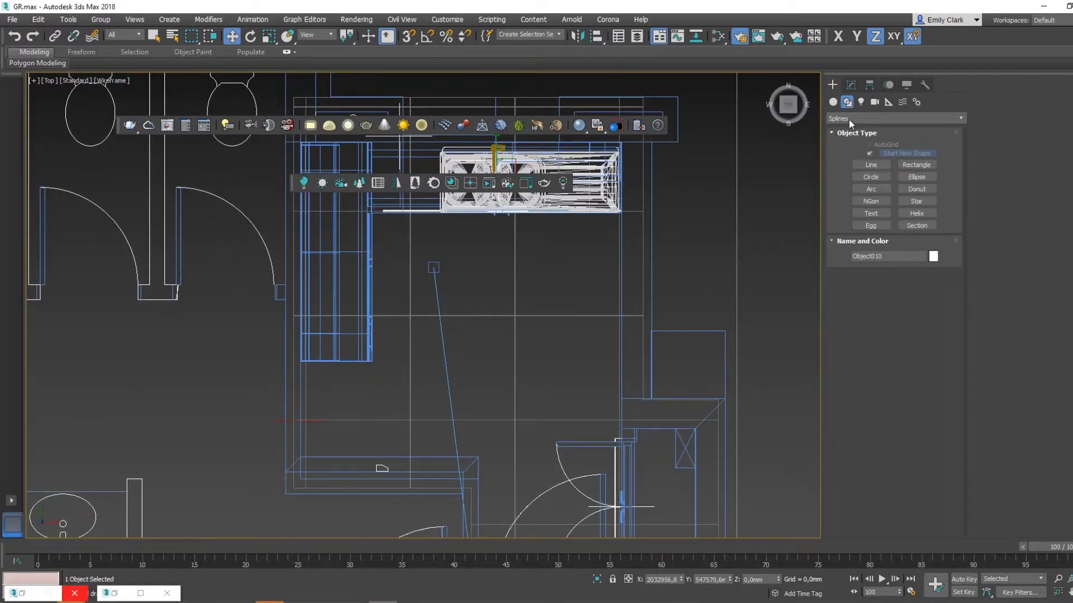
click(832, 102)
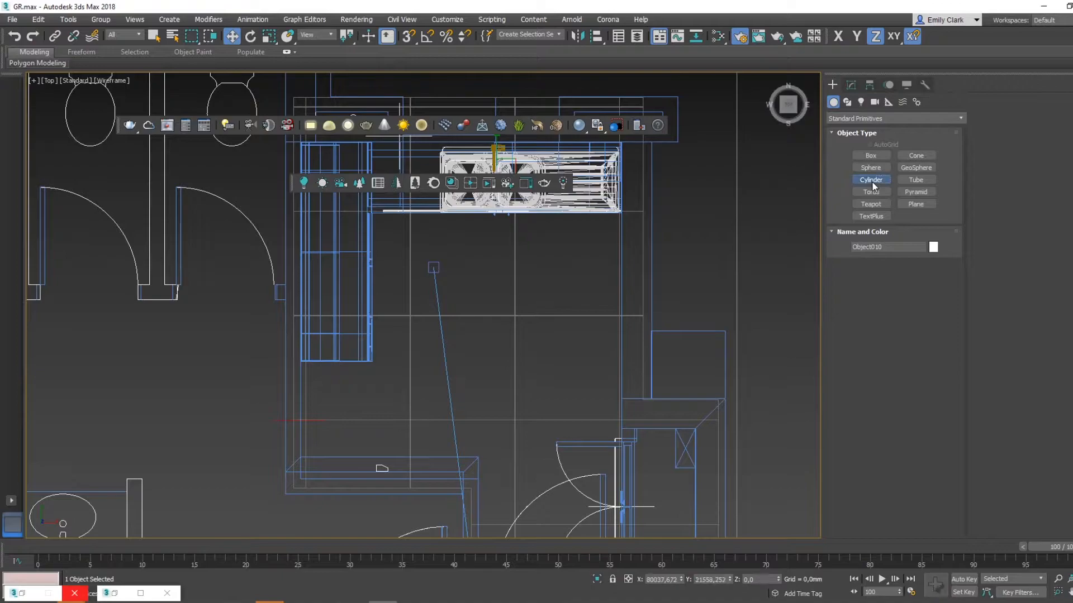
click(871, 180)
scroll(546, 402, down, 3)
scroll(464, 384, up, 5)
mouse_move(448, 387)
mouse_down()
mouse_move(458, 387)
mouse_move(451, 371)
mouse_up()
click(455, 394)
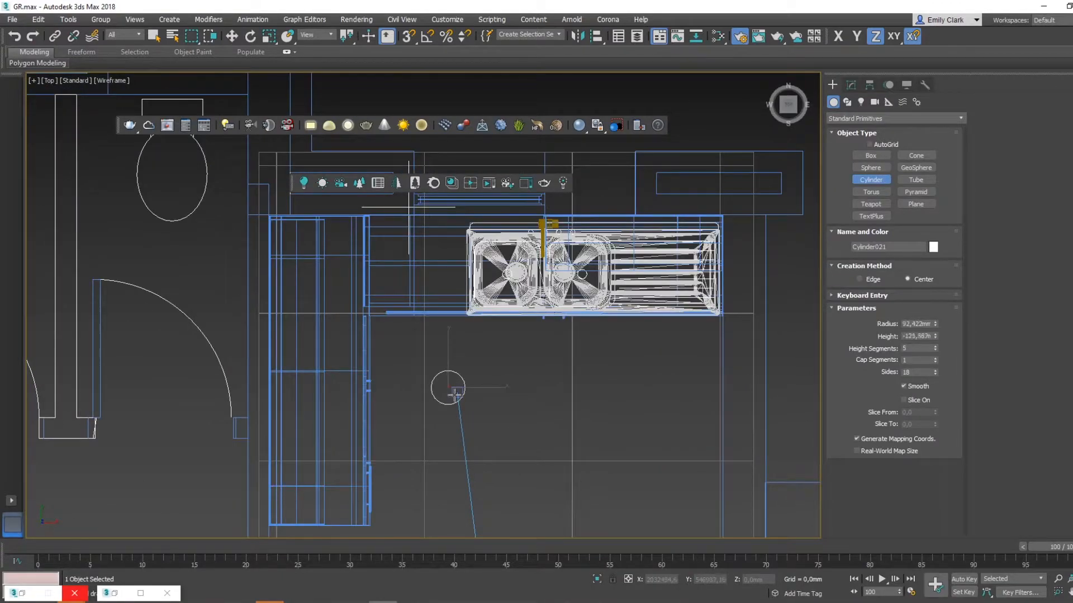
key(w)
Step: Set the cylinder's radius to 50 mm
click(850, 84)
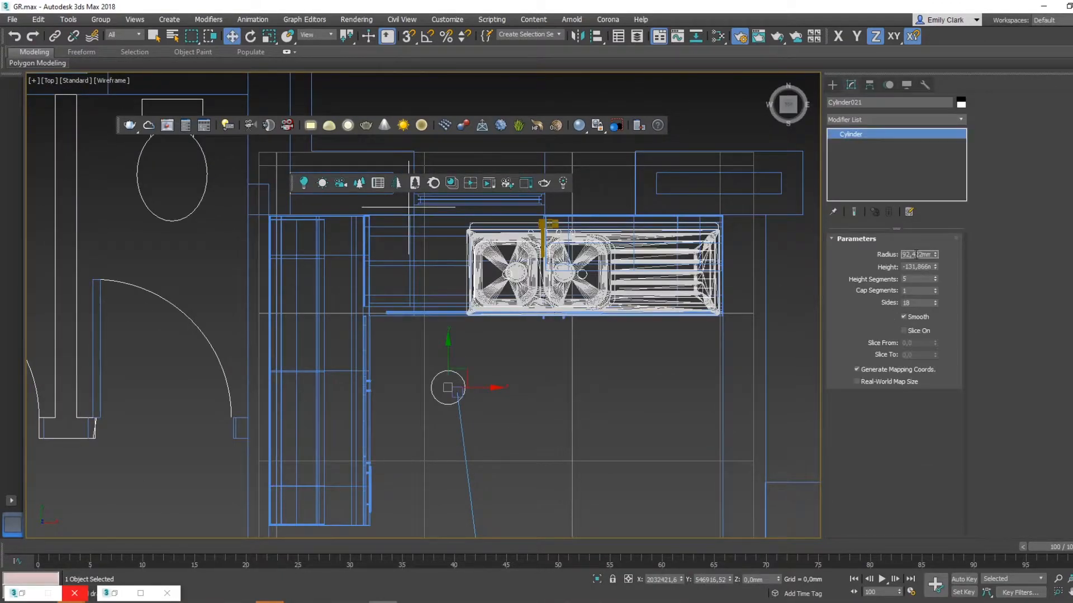
text(50)
key(Return)
Step: In the shaded perspective view, raise the cylinder vertically to a height of about Z 2698.5 mm
key(p)
scroll(536, 369, down, 8)
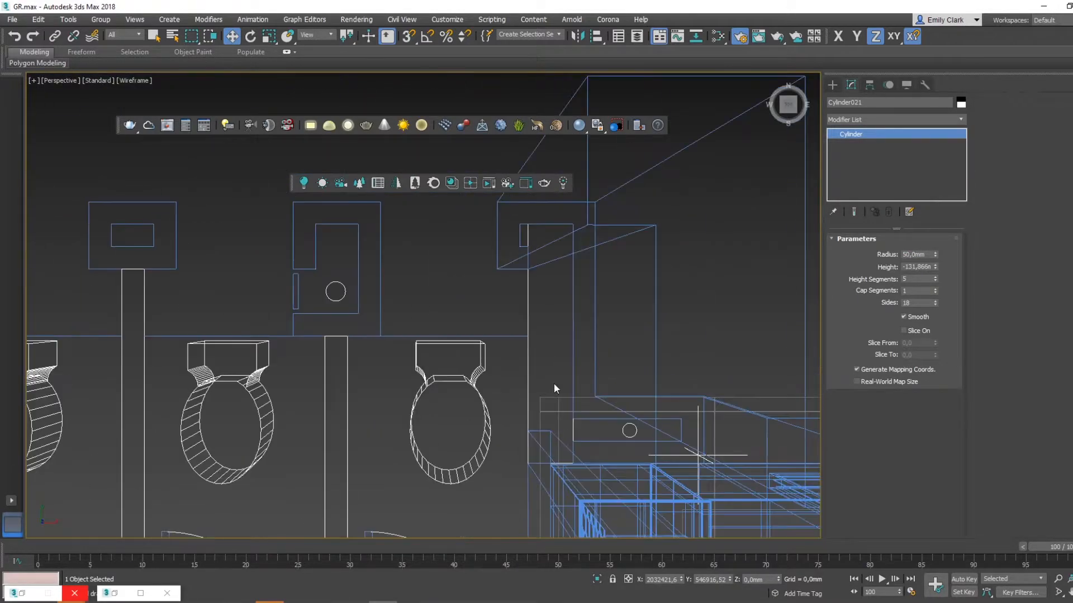
alt+middle_drag(580, 411, 582, 335)
scroll(592, 458, up, 3)
key(F3)
drag(596, 449, 617, 265)
key(z)
scroll(503, 304, down, 5)
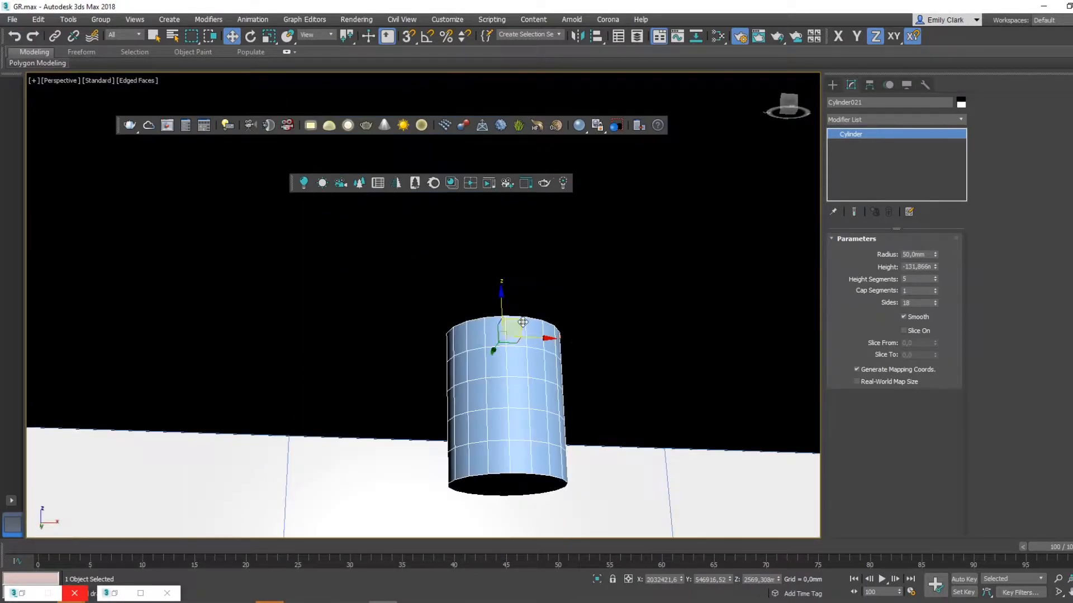
drag(503, 304, 533, 172)
middle_drag(584, 266, 617, 447)
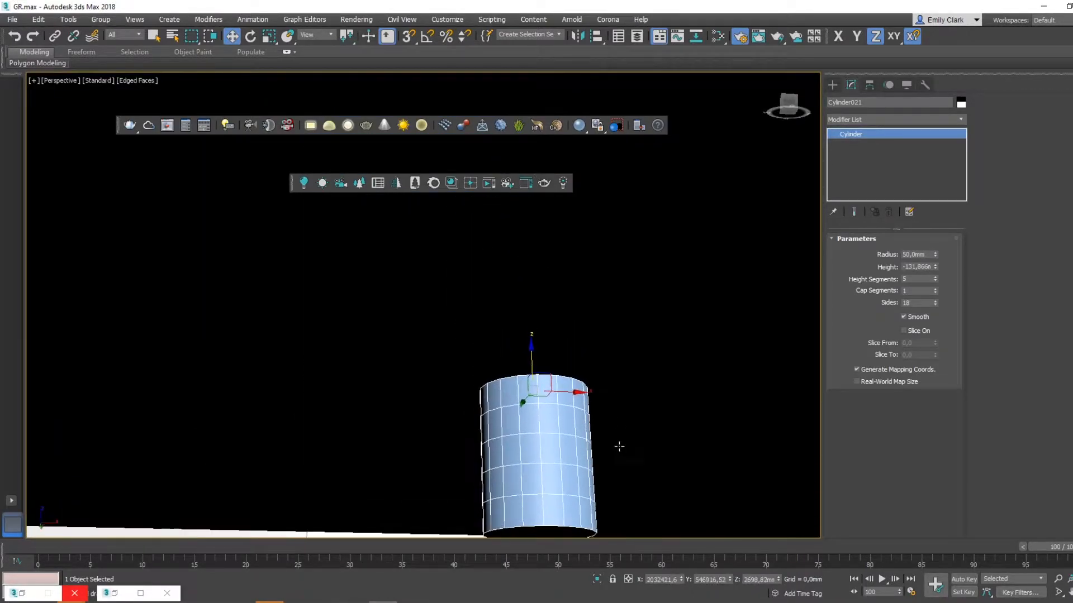
mouse_move(530, 360)
mouse_down()
mouse_move(535, 341)
mouse_move(538, 361)
mouse_up()
Step: Flatten the cylinder to a height of about -17.3 mm, with 1 height segment and 32 sides
drag(936, 268, 932, 307)
right_click(936, 279)
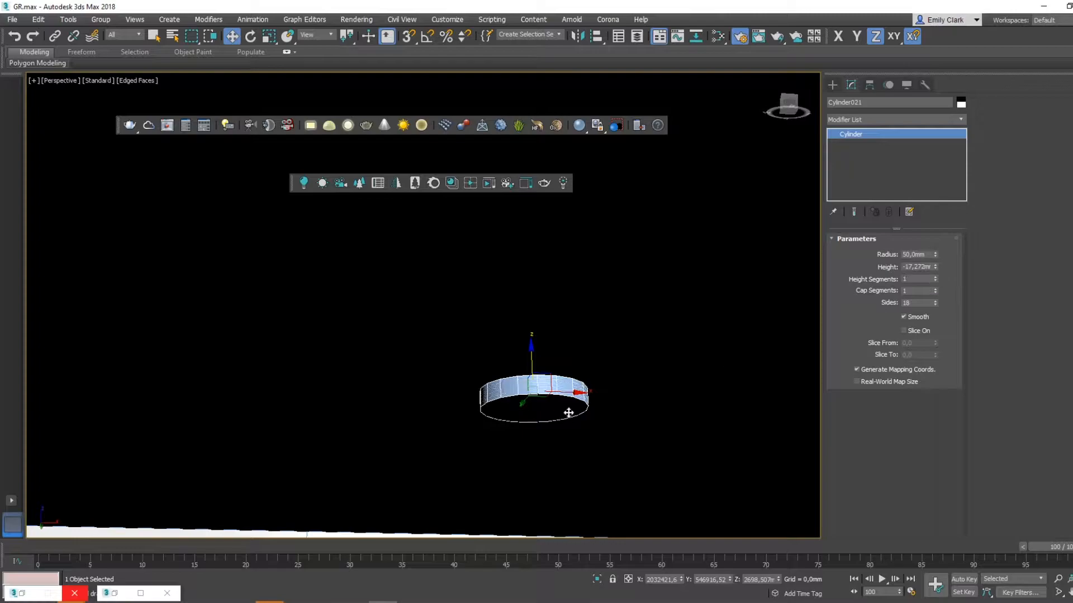
scroll(535, 406, up, 3)
alt+middle_drag(582, 400, 676, 394)
double_click(927, 305)
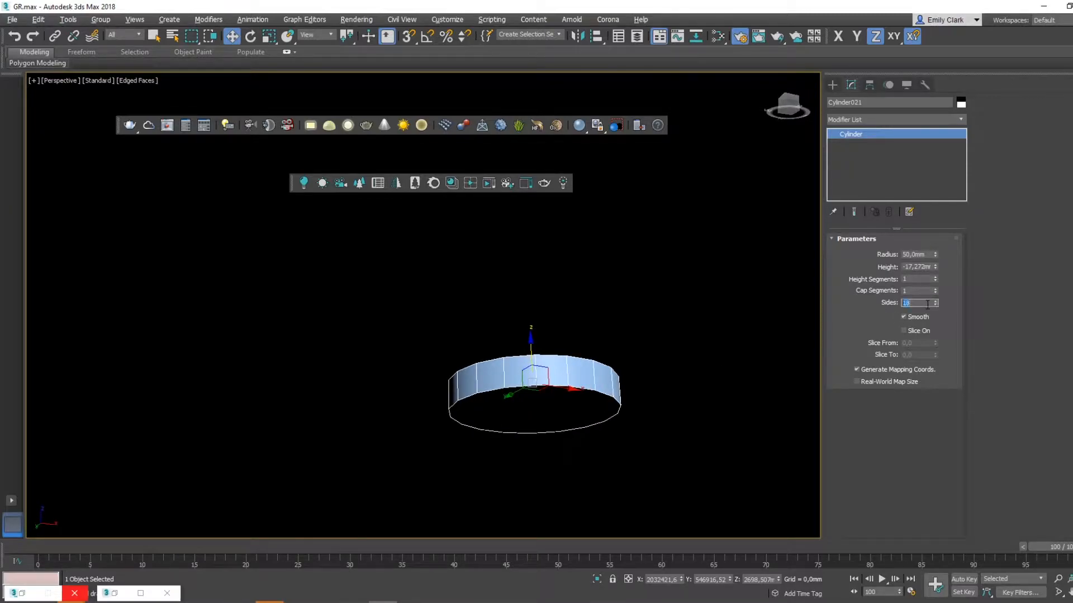
key(Return)
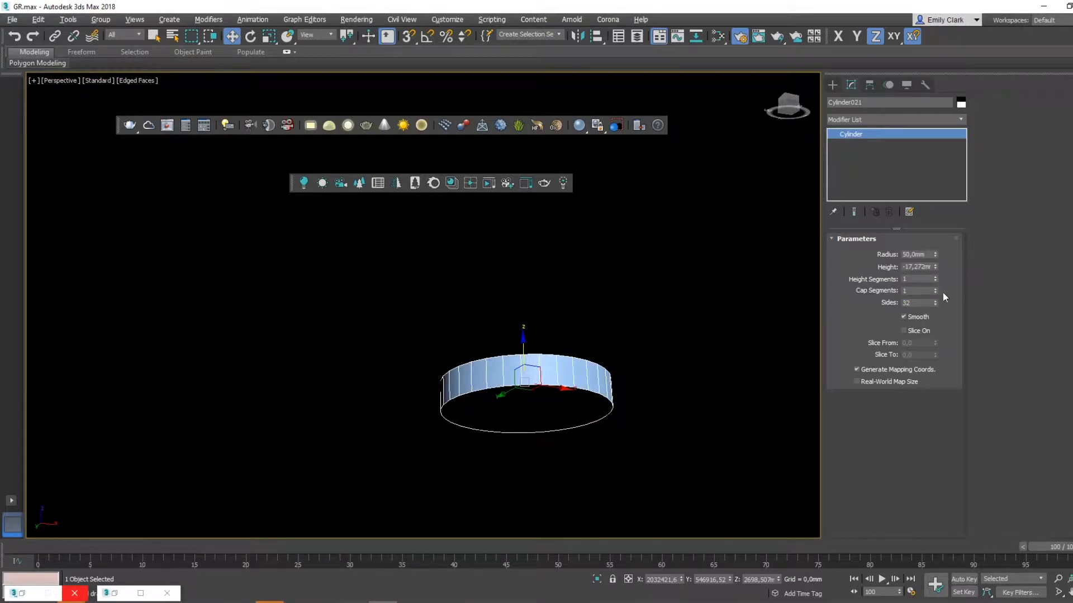
double_click(920, 304)
middle_drag(576, 336, 569, 281)
alt+middle_drag(563, 328, 574, 322)
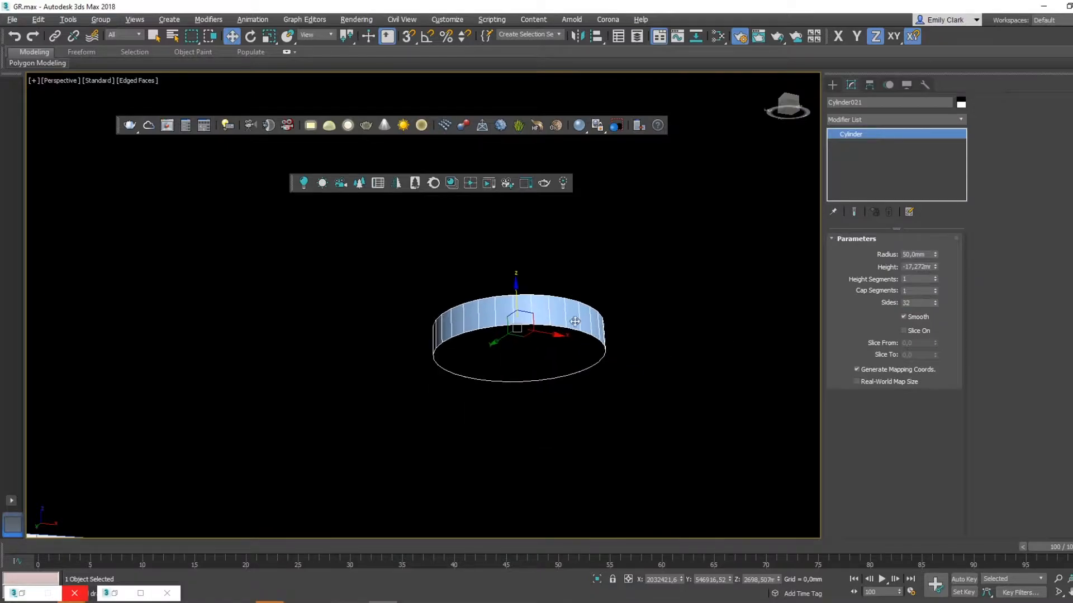
Step: Add an Edit Poly modifier to the cylinder and inset its bottom polygon slightly to leave a narrow rim
click(870, 122)
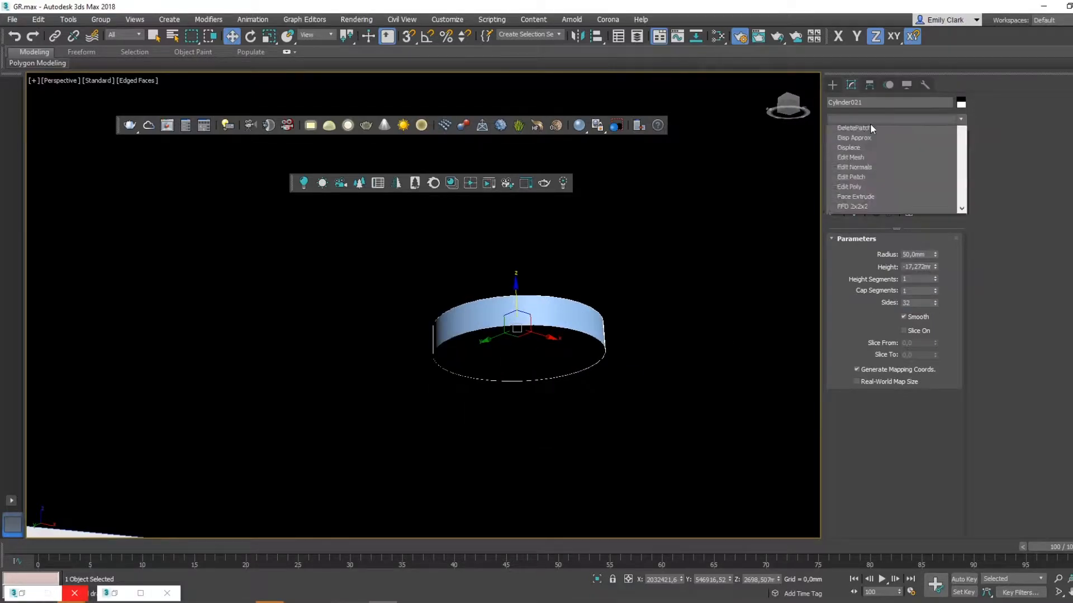
key(e)
click(861, 161)
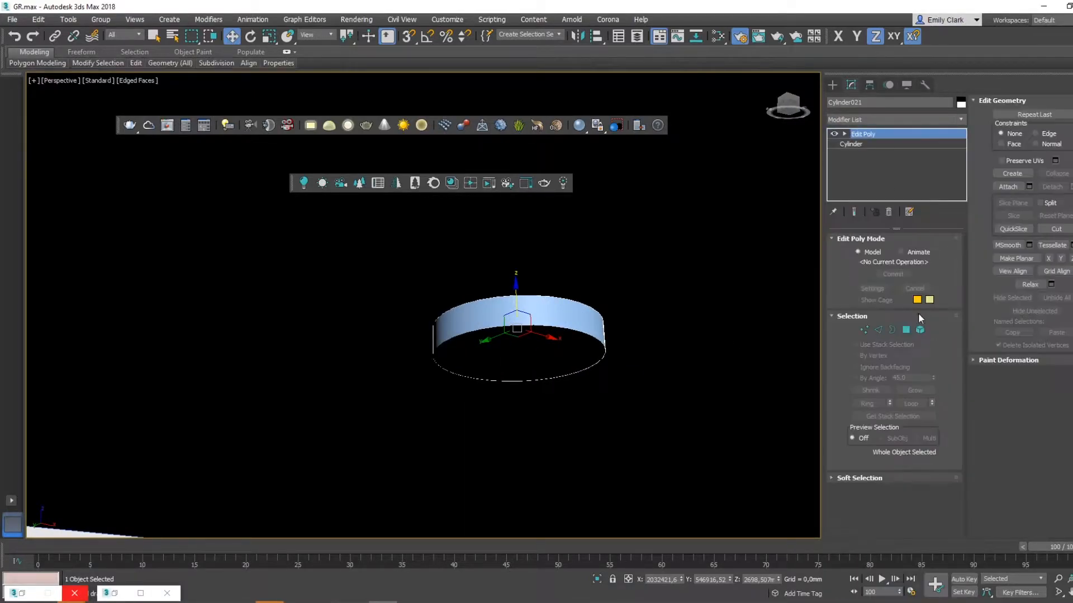
click(908, 332)
click(562, 354)
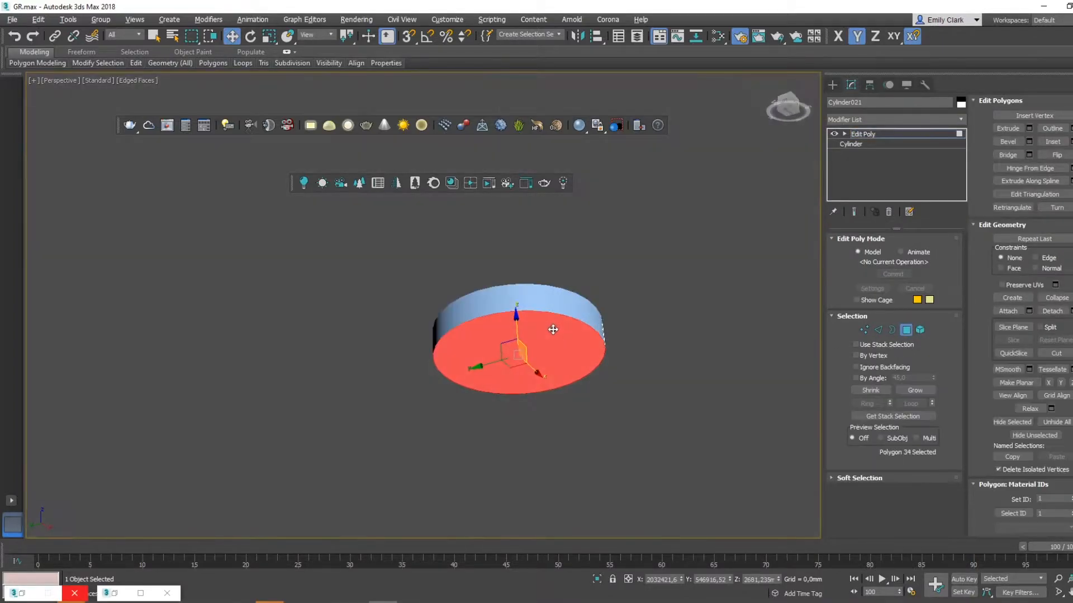
click(1029, 141)
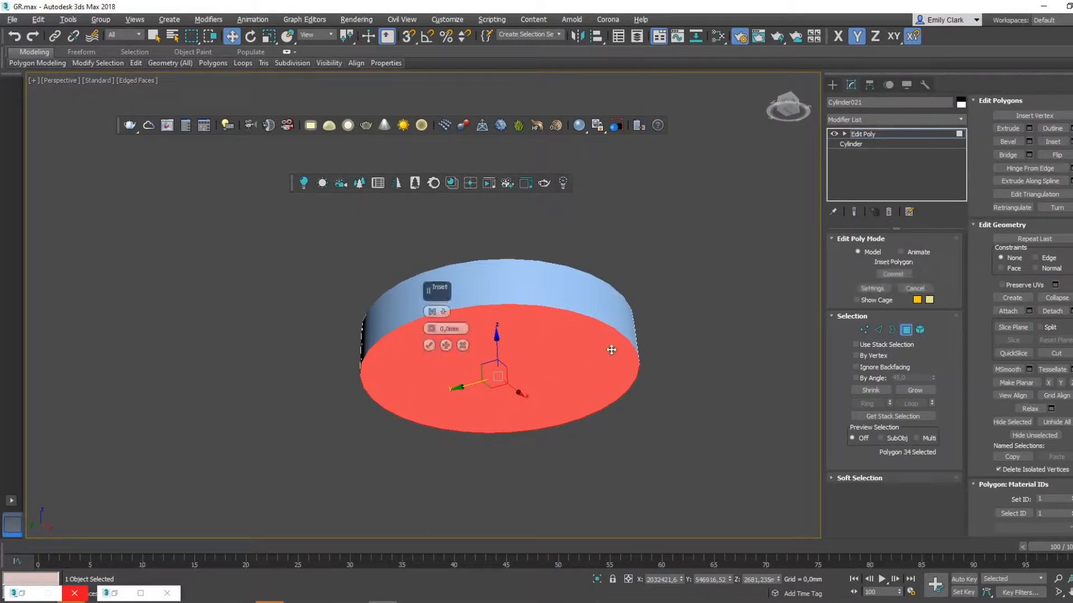
scroll(610, 346, up, 3)
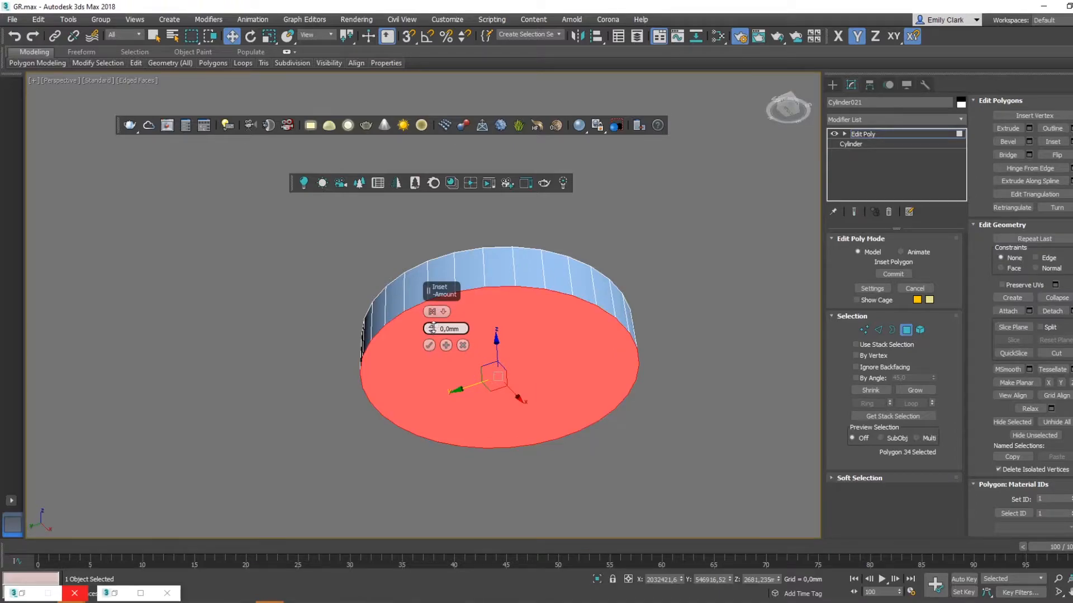
drag(433, 329, 433, 321)
click(429, 346)
Step: Extrude the inset bottom polygon inward by about -12.3 mm to hollow out the lamp housing
click(1028, 127)
drag(431, 328, 430, 334)
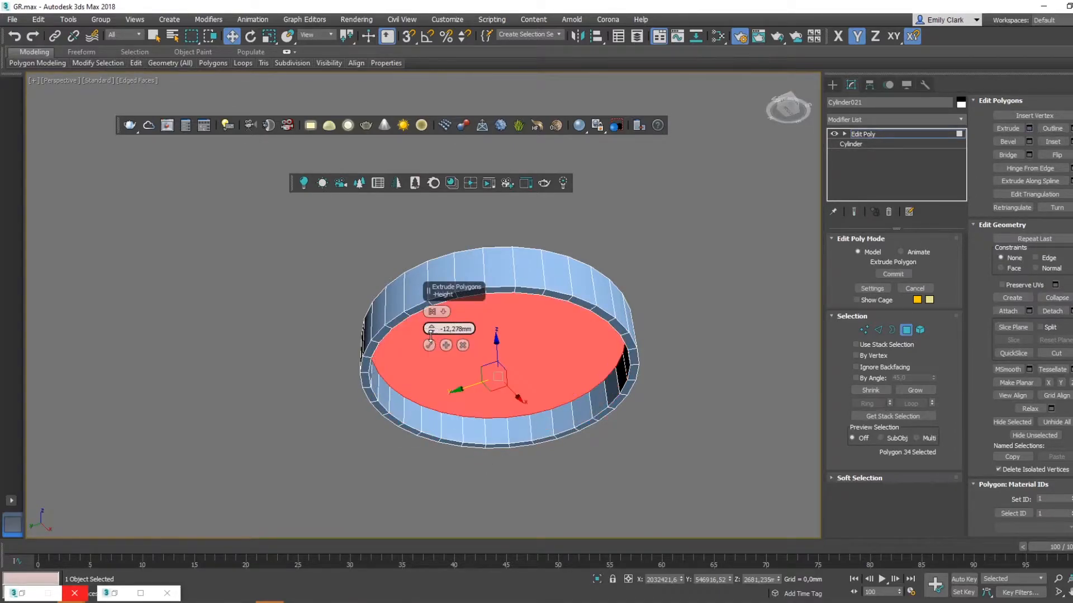
click(429, 346)
Step: Clone the recessed polygon down close to the rim as a separate object
mouse_move(495, 338)
mouse_down()
mouse_move(489, 391)
mouse_move(483, 354)
mouse_up()
click(504, 299)
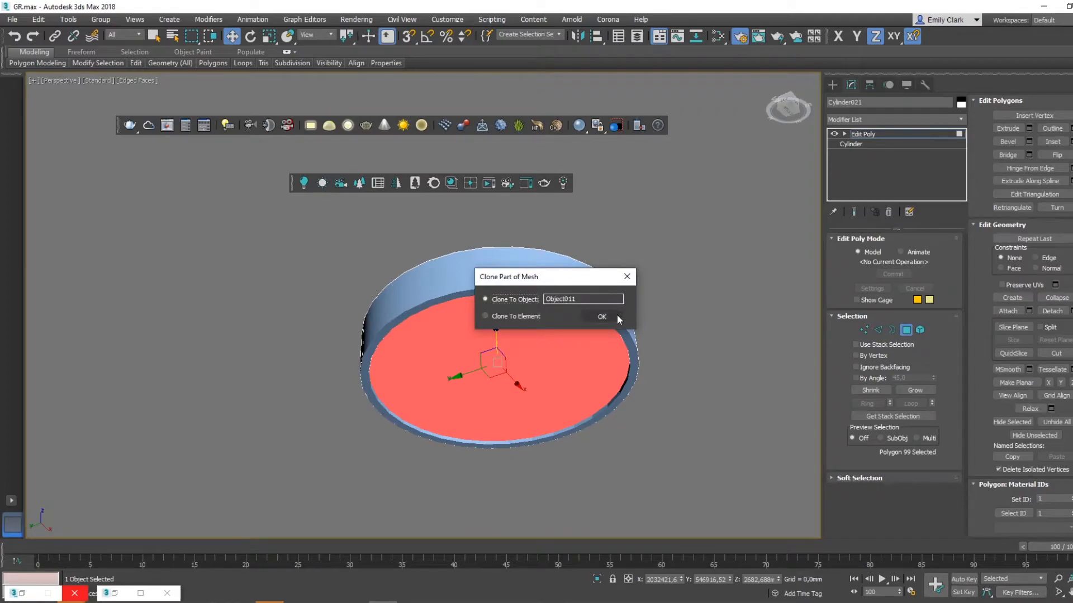
click(618, 313)
Step: Apply a Shell modifier to the cloned disc with an inner amount of 2 mm and an outer amount of 0 mm
click(832, 85)
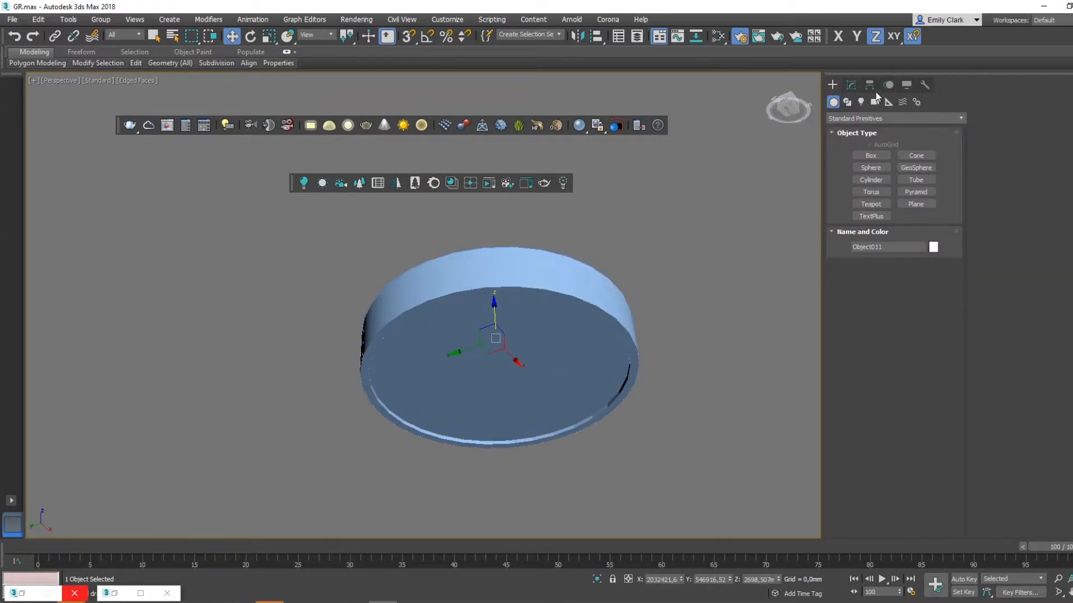
click(850, 85)
click(867, 120)
text(sh)
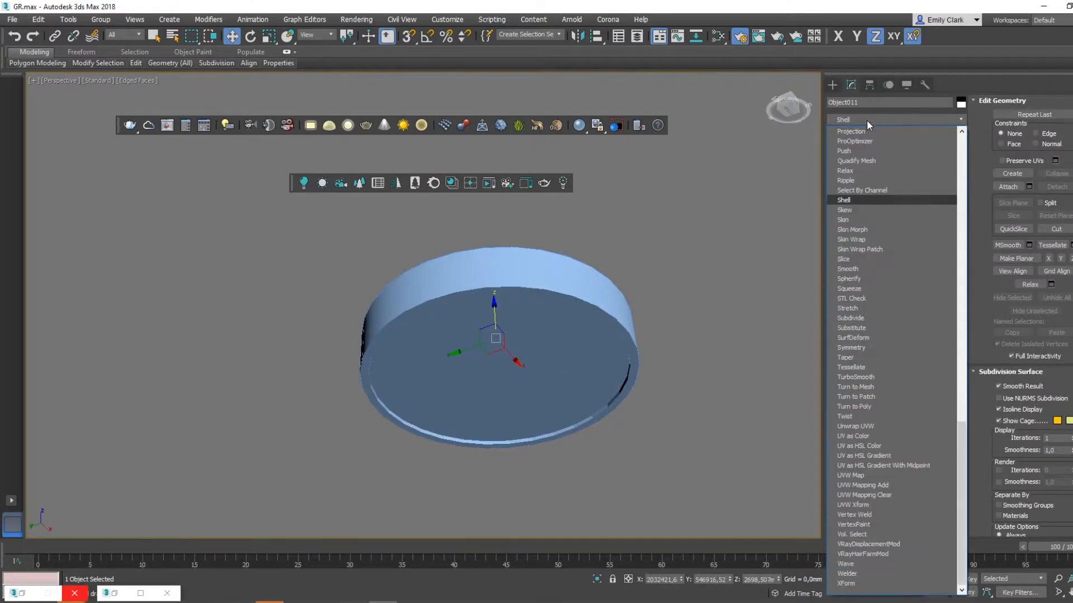
click(848, 201)
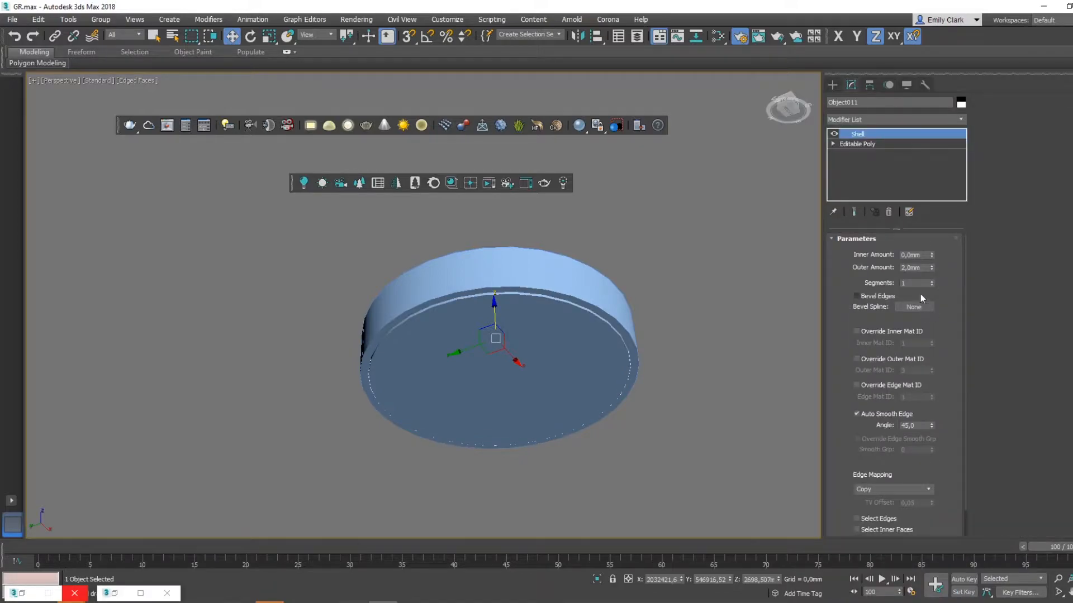
right_click(932, 268)
double_click(912, 256)
text(2)
key(Return)
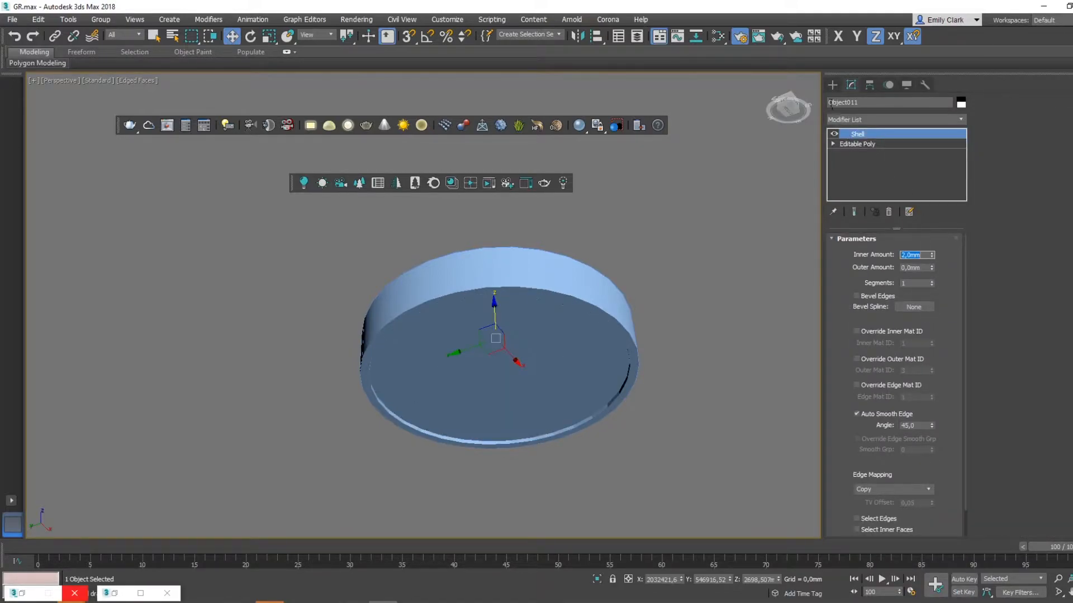
click(832, 85)
Step: Create a CoronaLightMtl material, adjust its intensity and assign it to the disc inside the lamp
key(m)
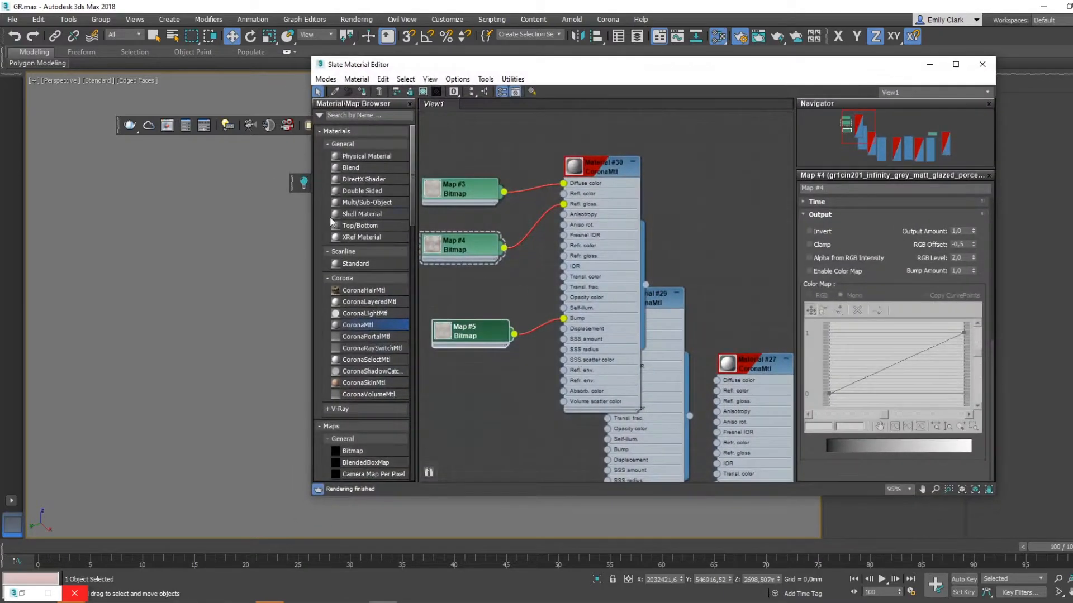
drag(564, 256, 564, 256)
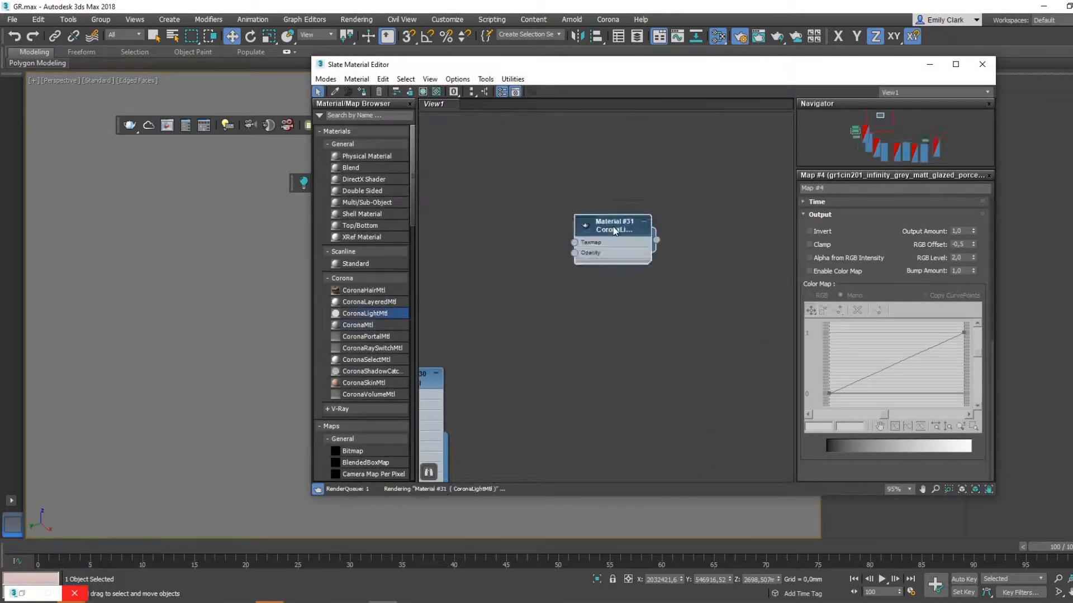
double_click(953, 222)
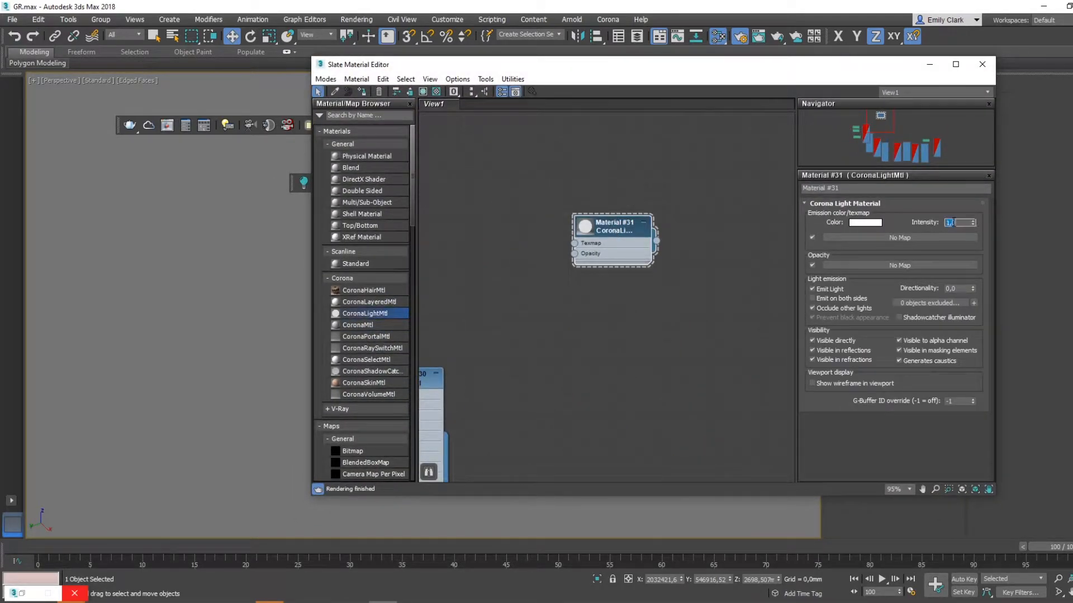
key(Return)
drag(674, 67, 891, 28)
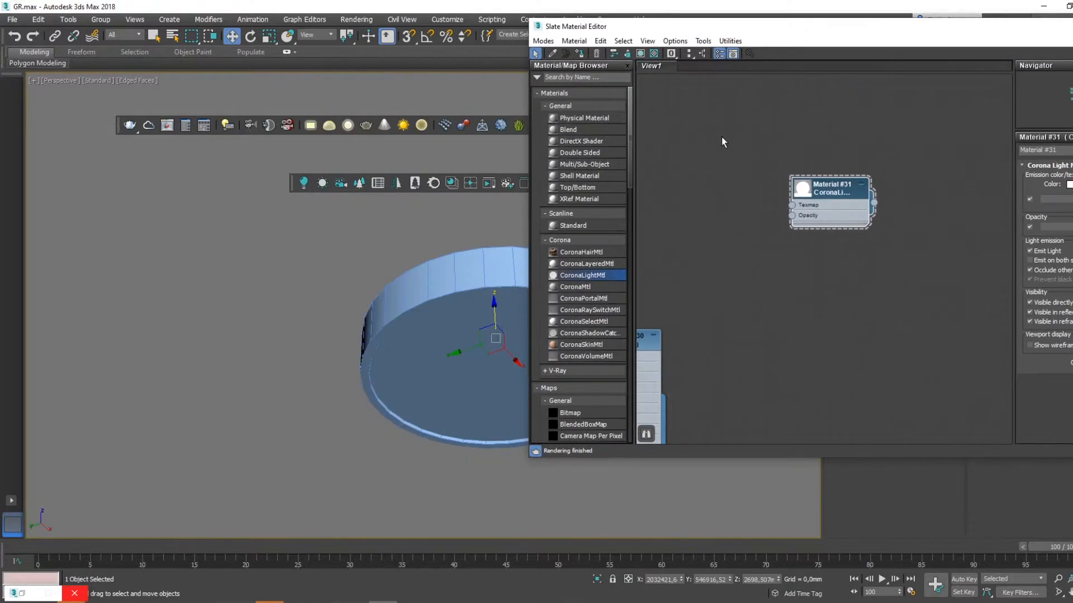
click(579, 56)
Step: Assign the existing Handles material to the lamp's outer housing, shown shaded in the viewport, and close the material editor
click(492, 259)
middle_drag(683, 300, 918, 263)
scroll(920, 264, down, 3)
middle_drag(967, 377, 980, 247)
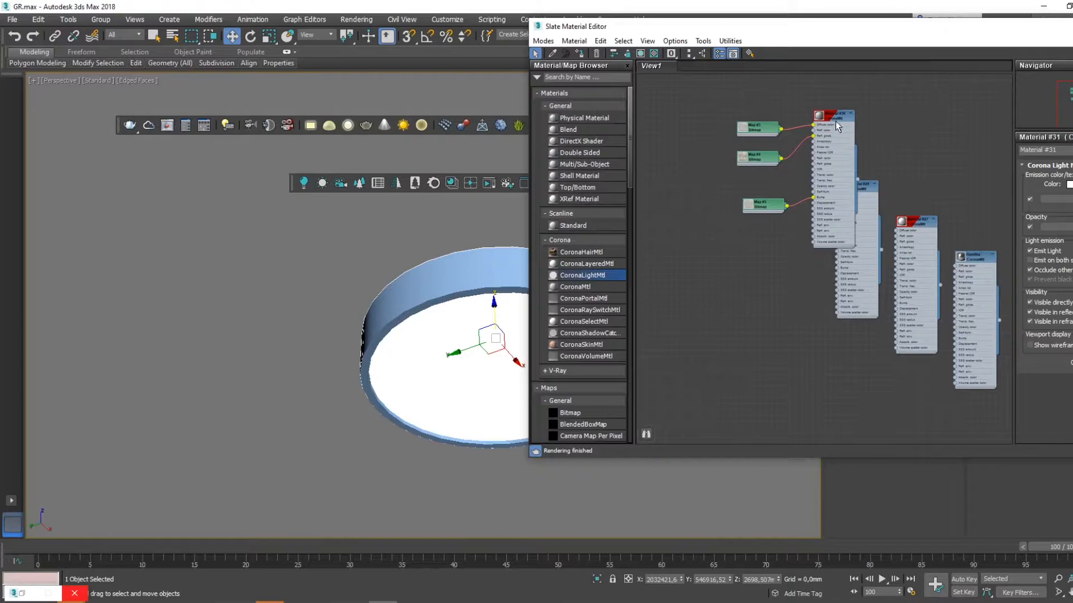
scroll(1000, 259, up, 2)
double_click(964, 257)
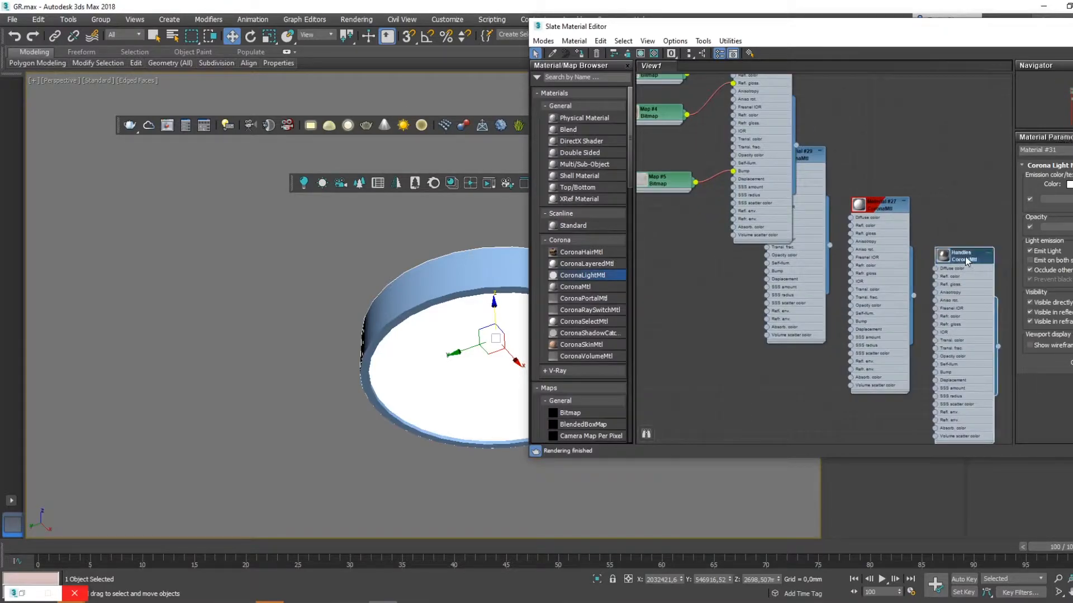
click(579, 54)
click(641, 55)
drag(713, 27, 441, 57)
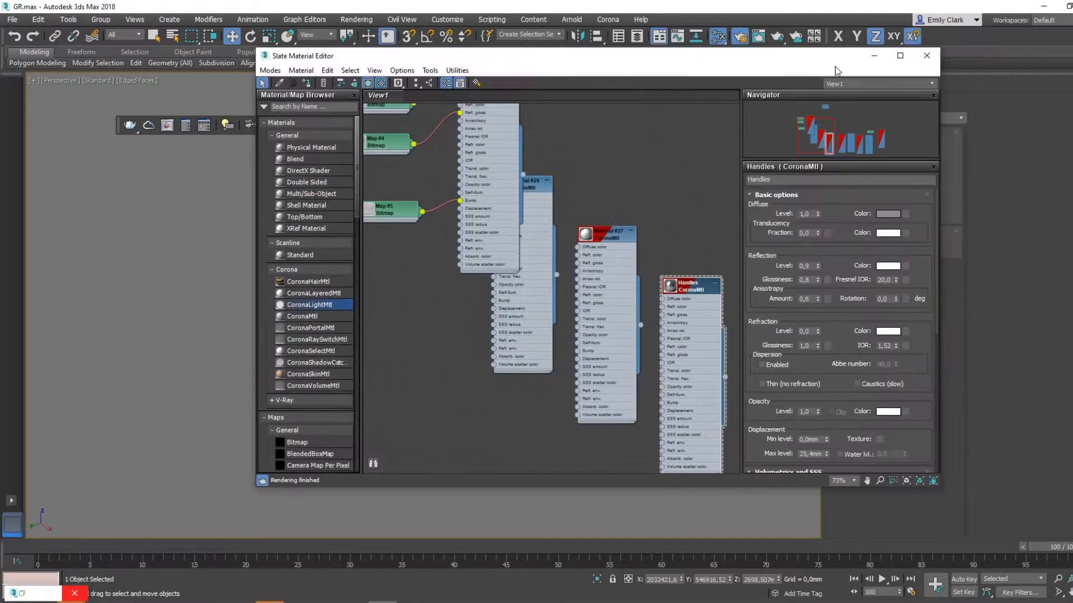
click(861, 59)
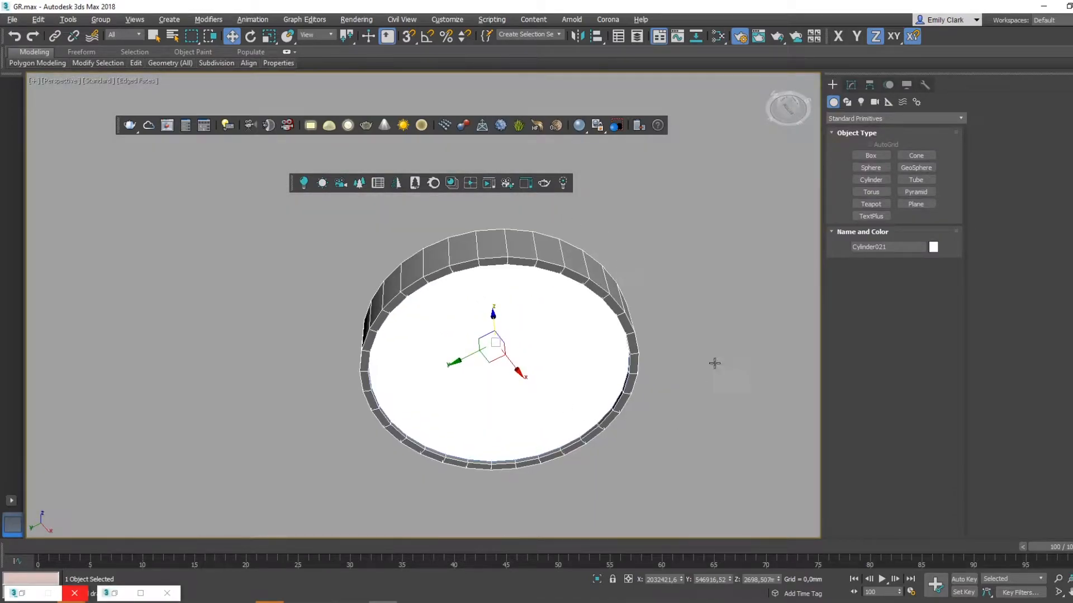
Step: Group the lamp housing and the light disc together
ctrl+click(572, 328)
click(101, 19)
click(113, 41)
click(556, 326)
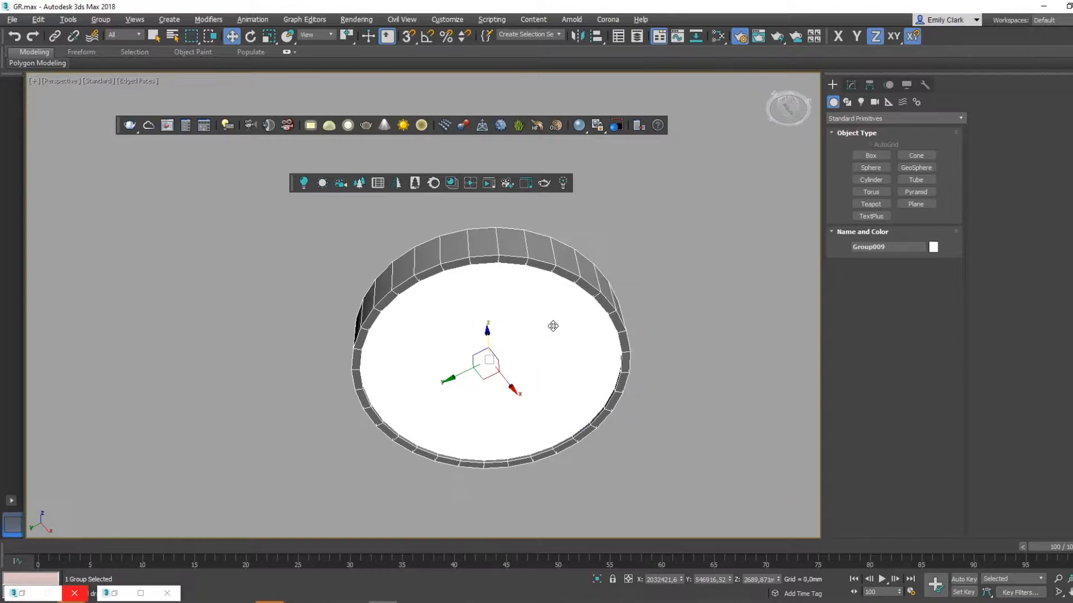
Step: In the top wireframe view, position the lamp over the side cabinet run and copy it along X into an evenly spaced row of three
key(t)
key(z)
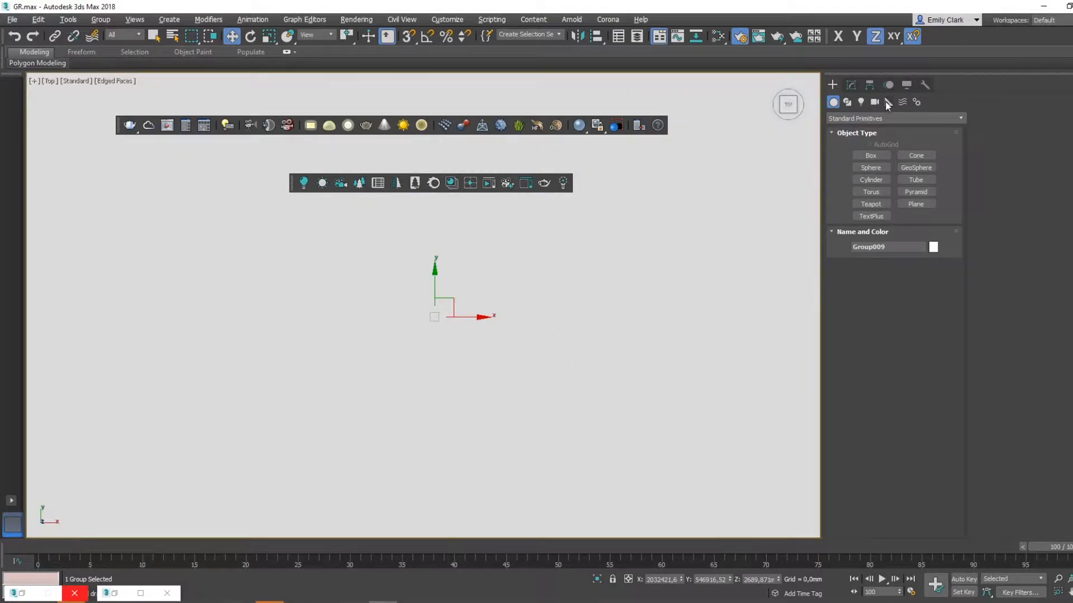
key(F3)
scroll(503, 312, down, 14)
middle_drag(489, 281, 472, 341)
mouse_move(450, 324)
mouse_down()
mouse_move(419, 292)
mouse_move(380, 276)
mouse_move(387, 313)
mouse_move(378, 309)
mouse_move(497, 323)
mouse_up()
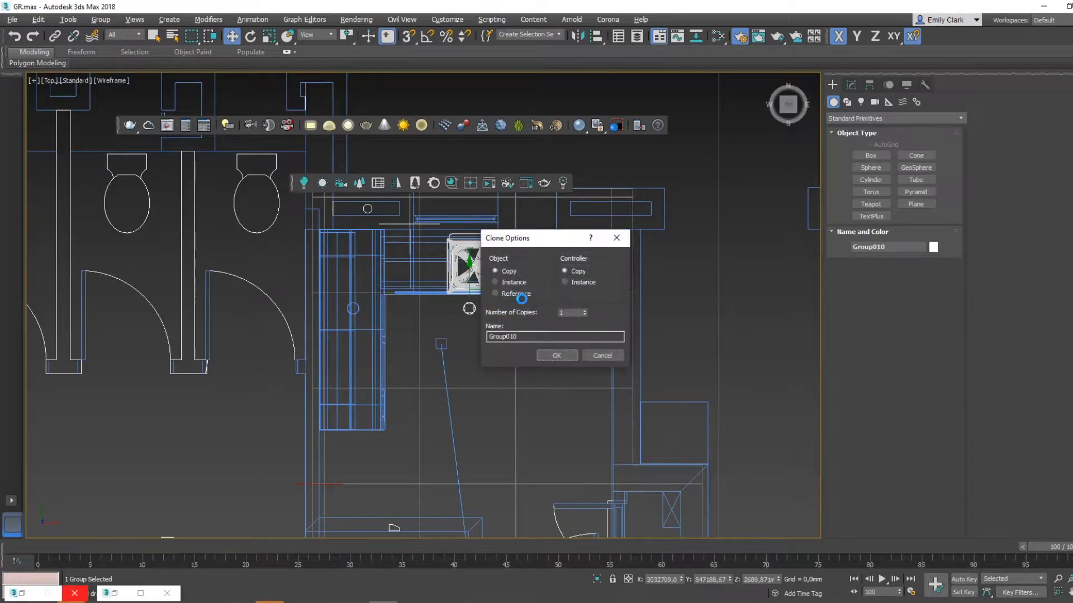
click(556, 355)
Step: Move the row of three lamps along Y toward the sink wall and copy it once toward the room's entrance as a second row
ctrl+click(474, 315)
ctrl+click(356, 312)
drag(471, 279, 464, 236)
middle_drag(464, 237, 473, 220)
shift+drag(481, 216, 481, 305)
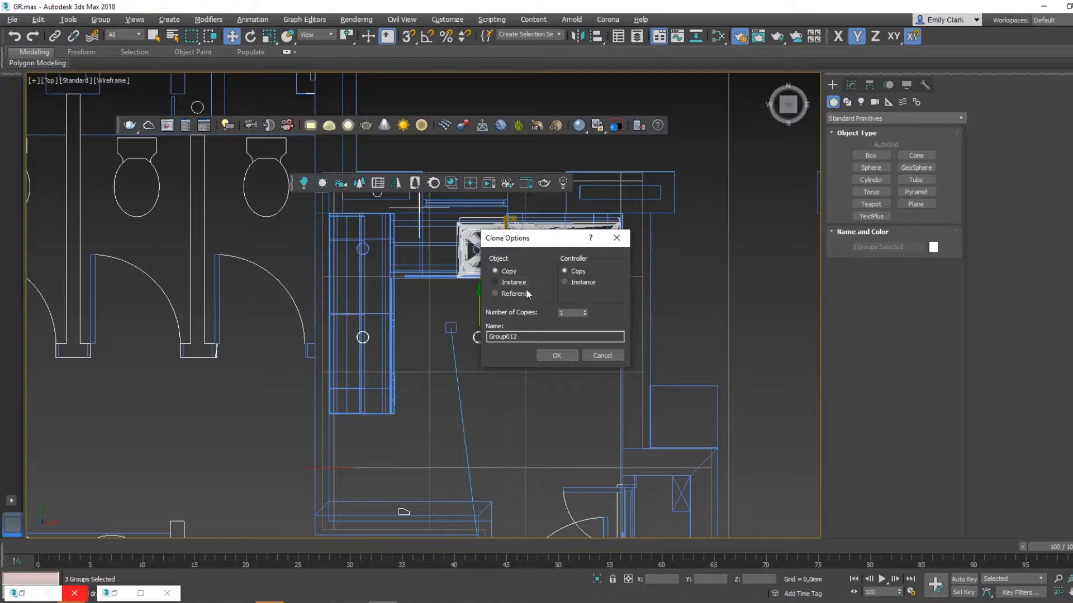
click(561, 354)
middle_drag(598, 430, 597, 402)
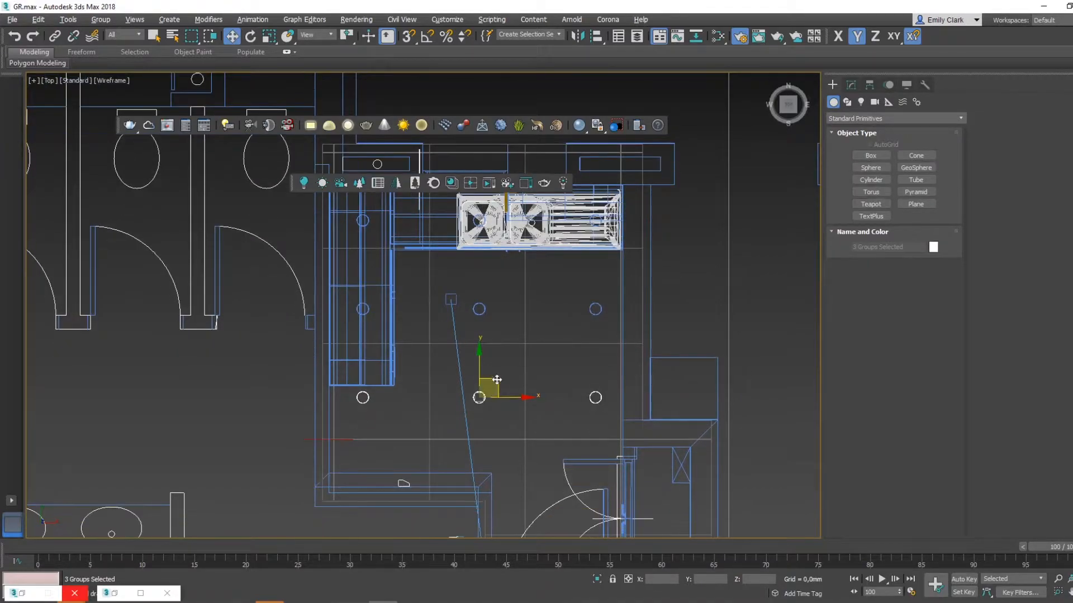
Step: Move the lamp row nearest the entrance farther along Y, shift the middle row to even the spacing, and check it through the camera
drag(479, 363, 479, 393)
click(363, 310)
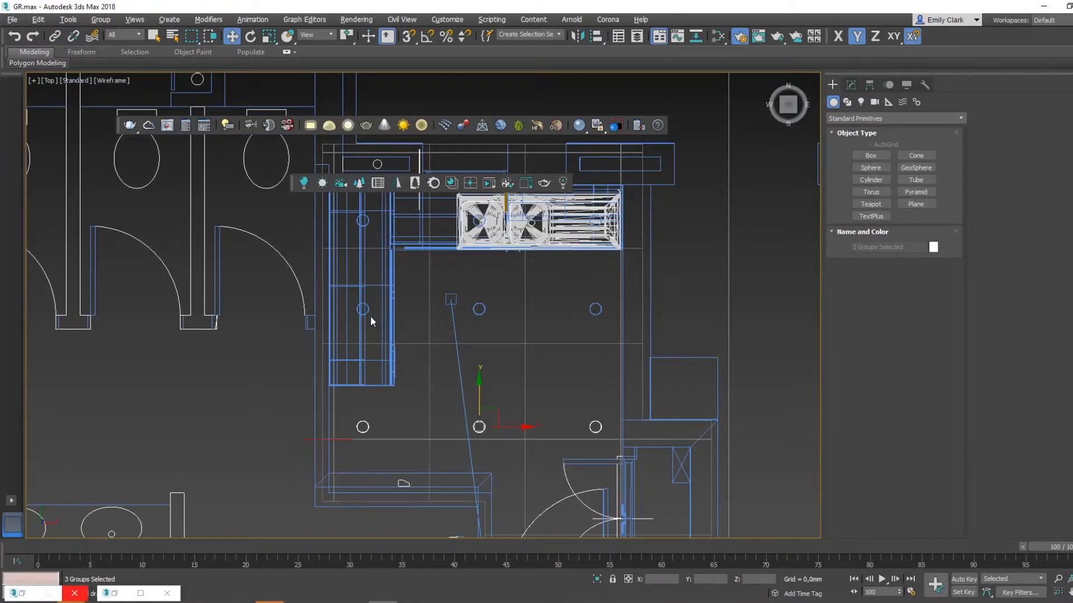
ctrl+click(481, 311)
ctrl+click(596, 310)
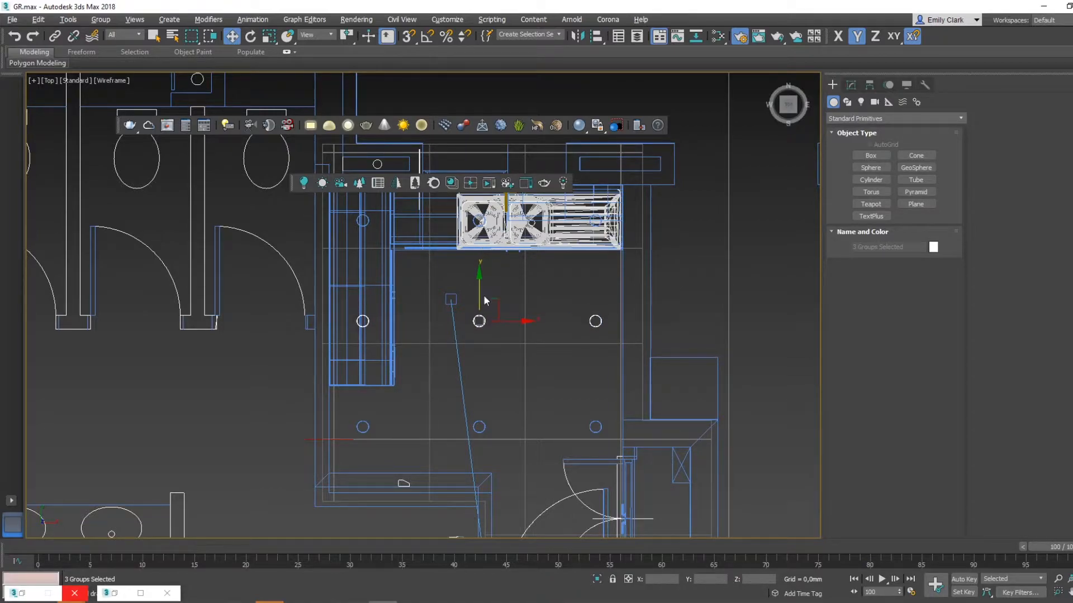
key(c)
middle_drag(522, 294, 517, 316)
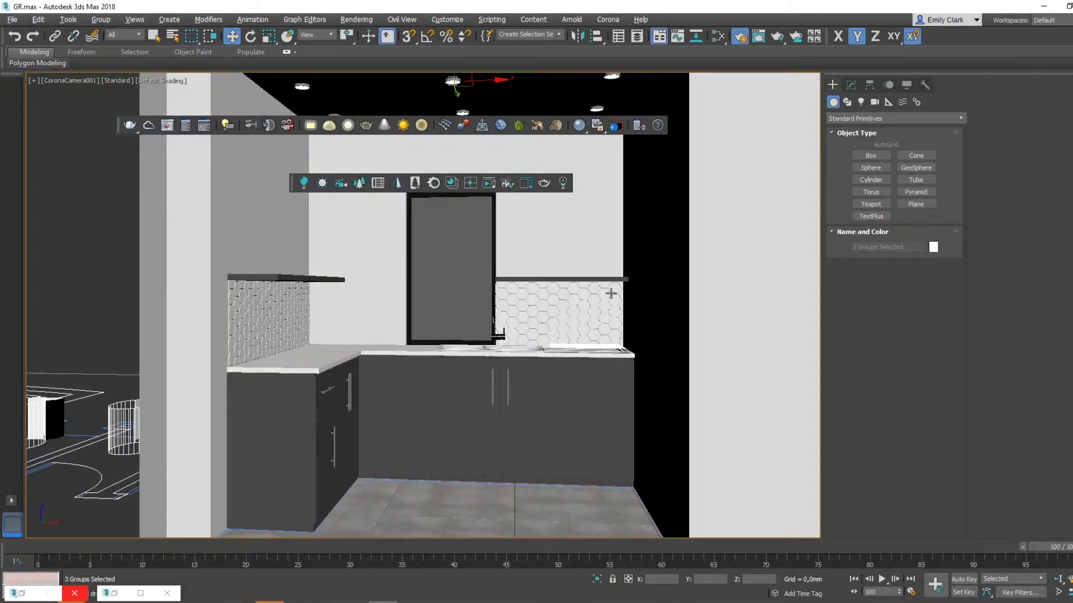
Step: Draw a disk-shaped CoronaLight with a radius of about 70 mm in the top view, centred on the corner lamp above the side cabinets
key(t)
scroll(460, 314, up, 2)
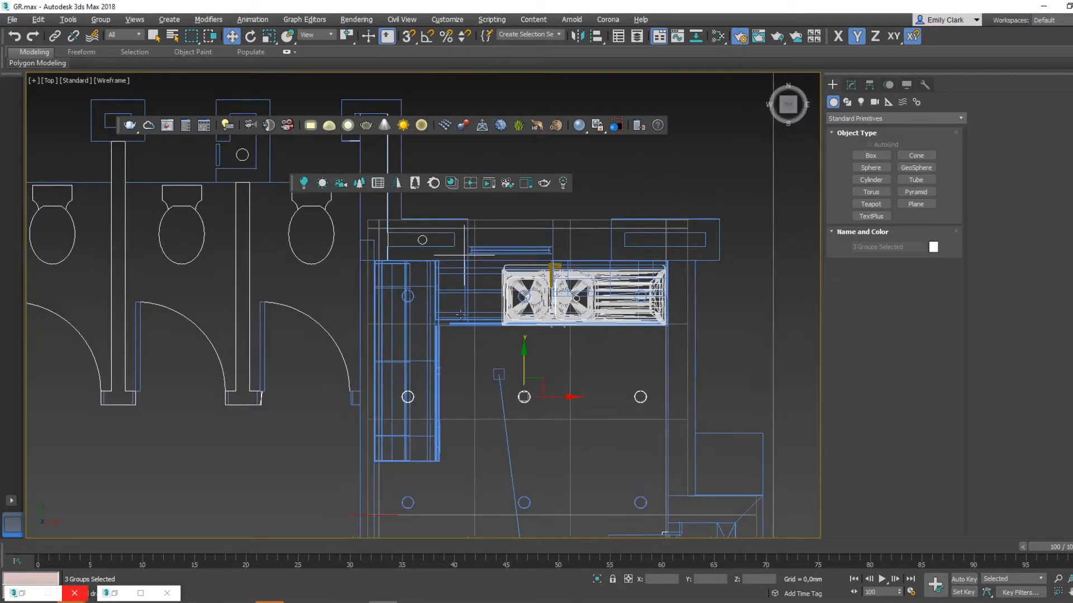
click(860, 102)
click(855, 118)
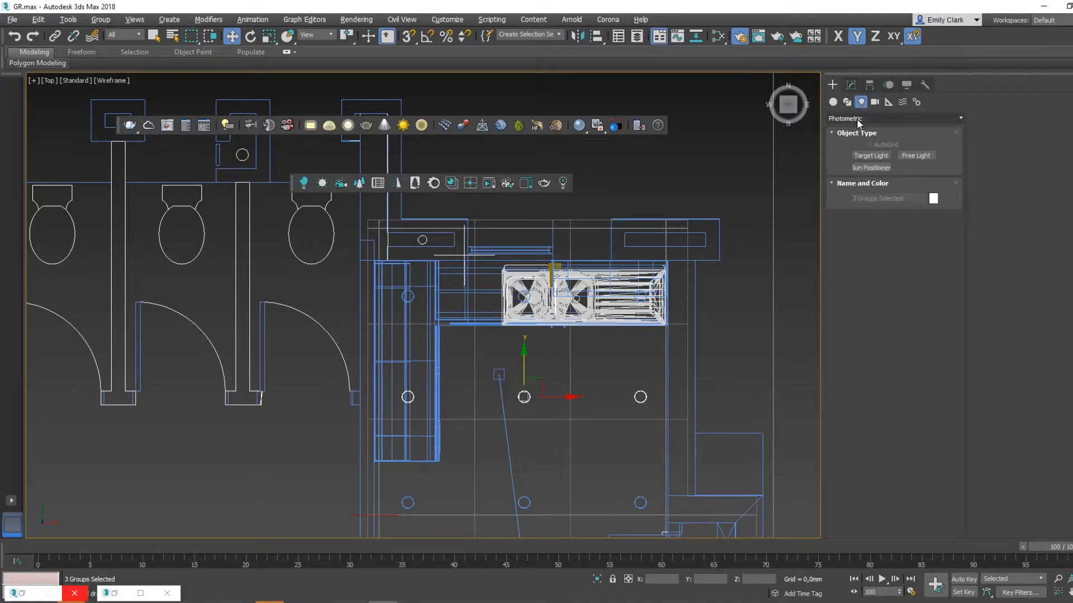
click(847, 149)
click(864, 158)
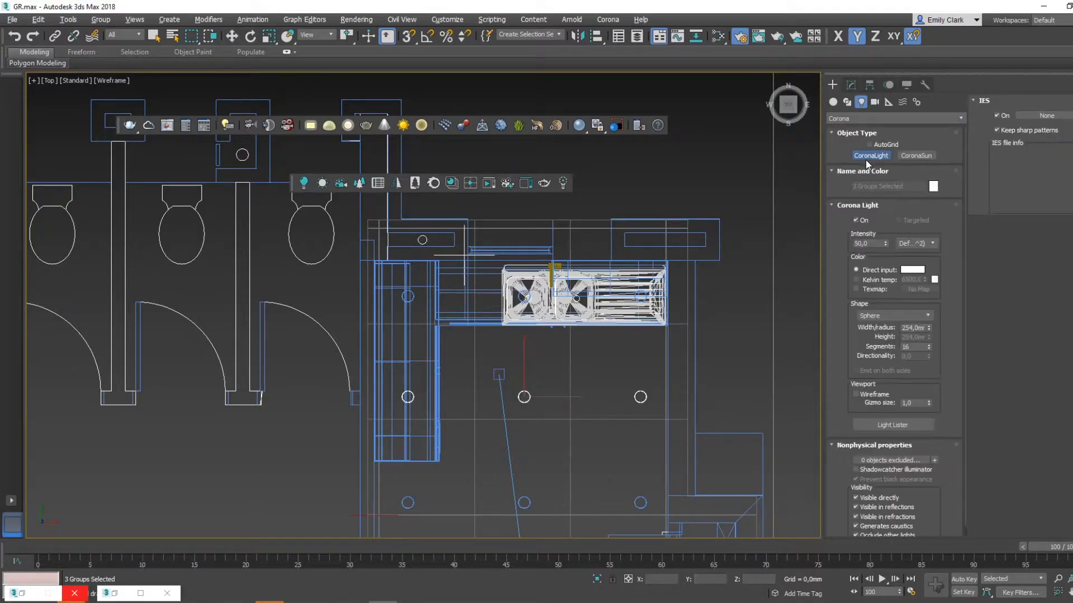
click(889, 315)
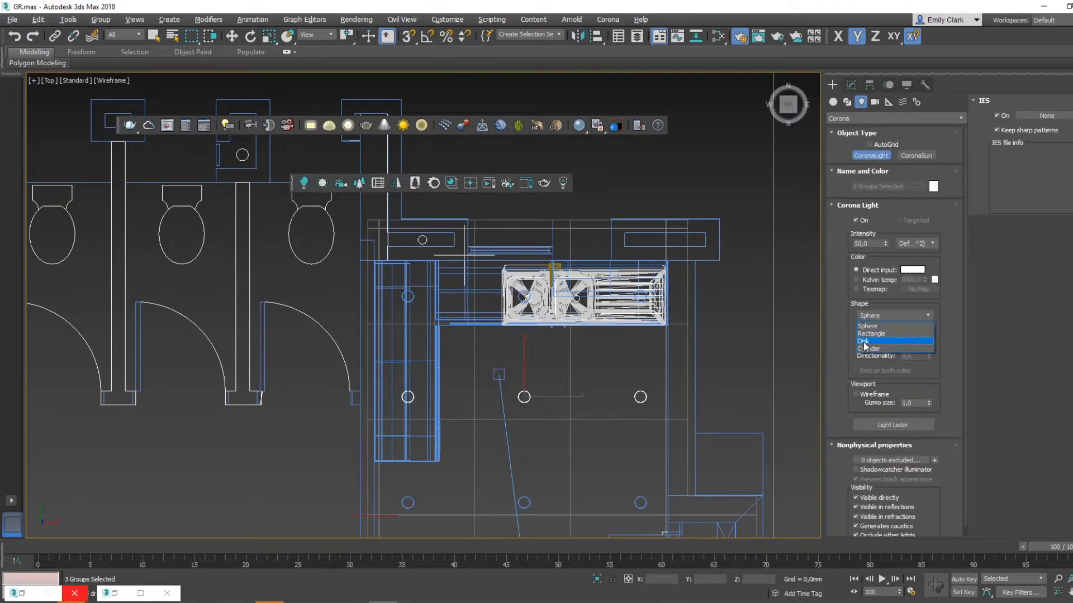
click(863, 342)
scroll(363, 241, up, 5)
drag(498, 406, 507, 388)
Step: Raise the disk light along Z to sit just below the ceiling lamp, at a height of about 2675 mm
key(w)
key(p)
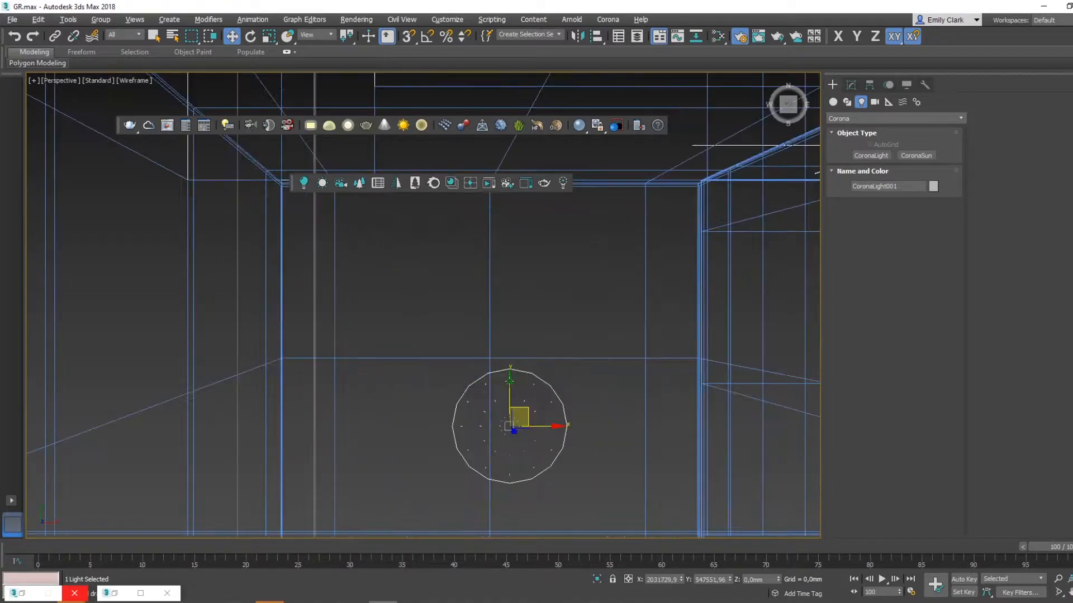
scroll(510, 388, down, 5)
key(z)
scroll(512, 379, down, 12)
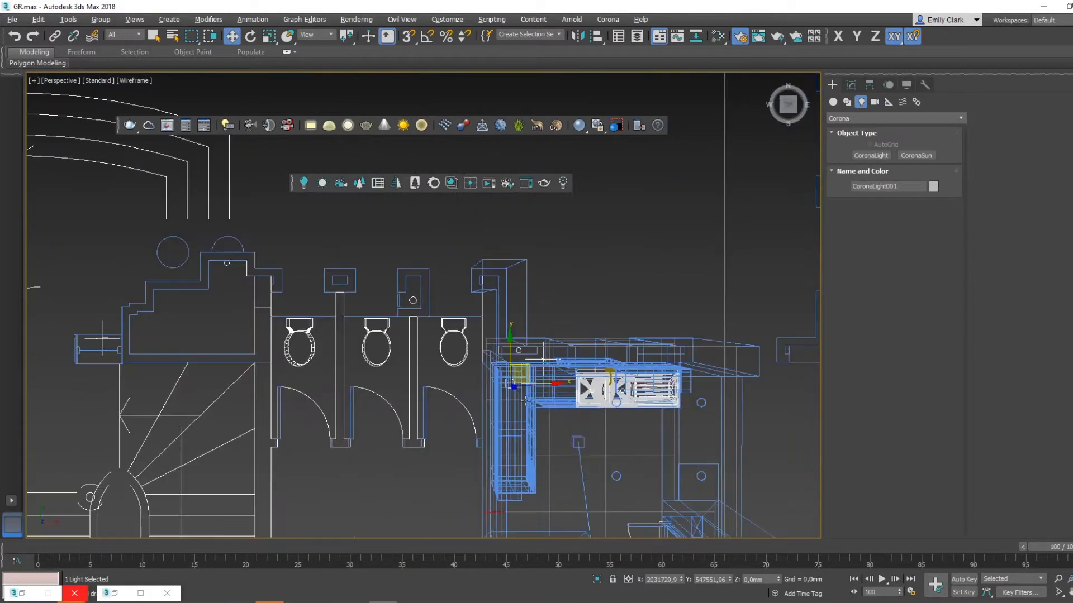
alt+middle_drag(511, 379, 517, 358)
drag(512, 351, 526, 199)
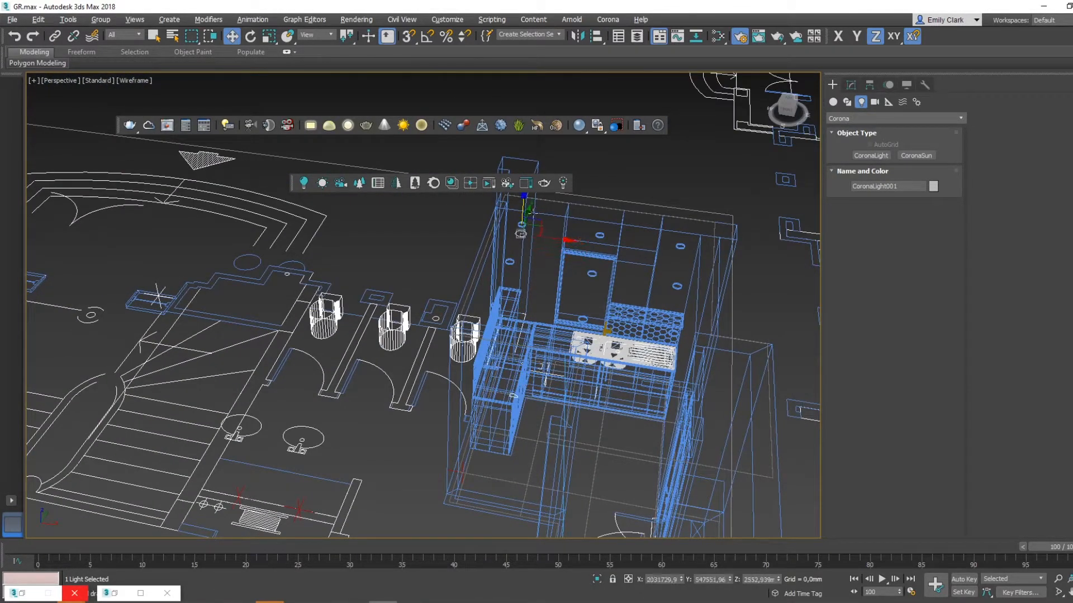
key(z)
scroll(464, 356, down, 6)
key(F3)
mouse_move(453, 310)
mouse_down()
mouse_move(484, 184)
mouse_move(479, 193)
mouse_up()
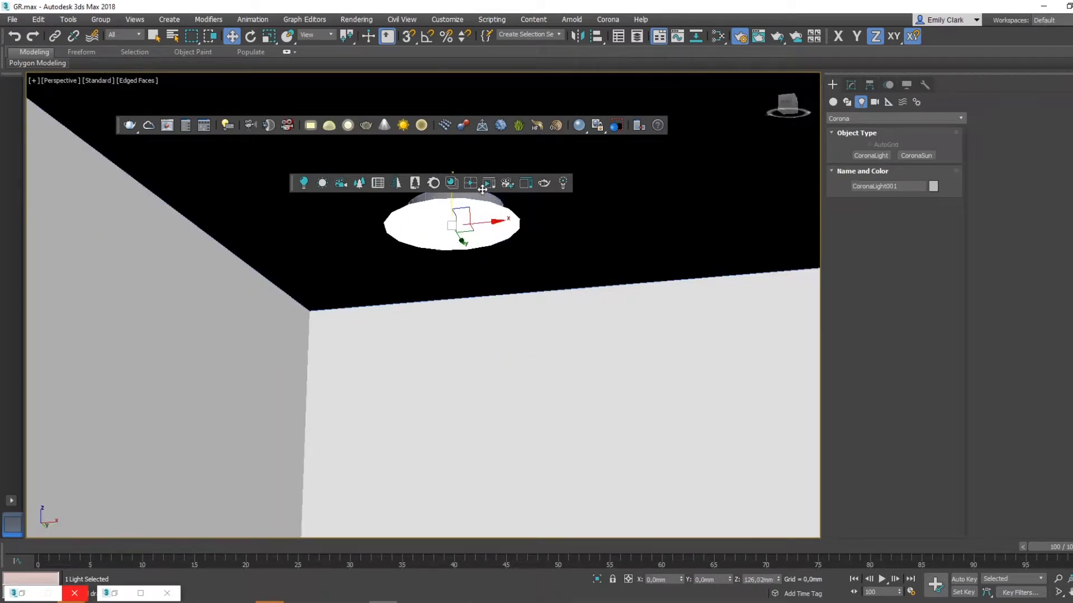
Step: Disable the disk light's direct, reflection and refraction visibility, along with caustics generation and occlusion of other lights
click(851, 85)
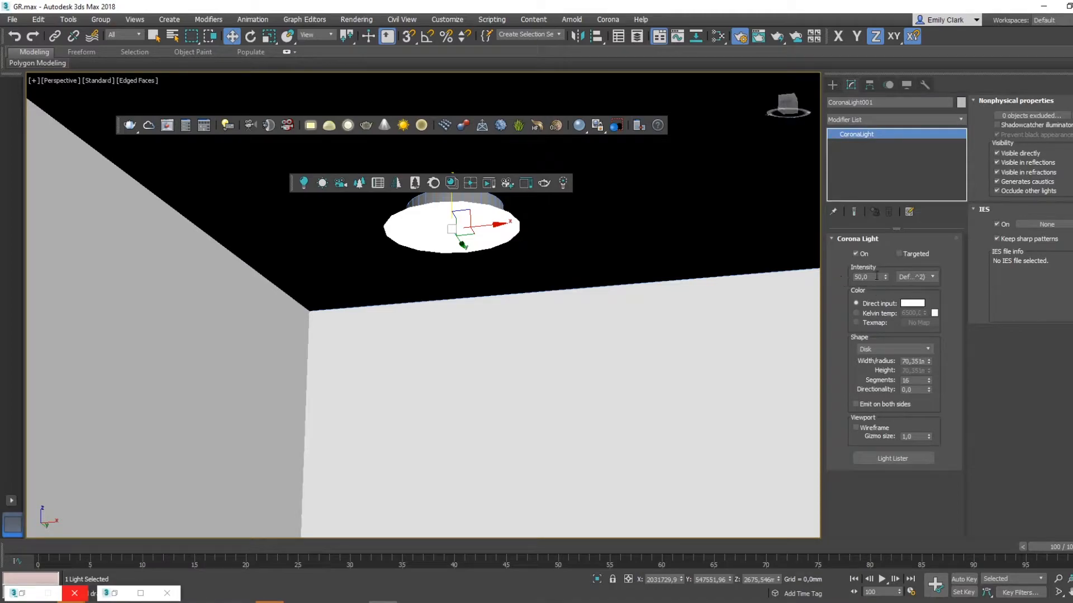
click(1030, 153)
click(1031, 163)
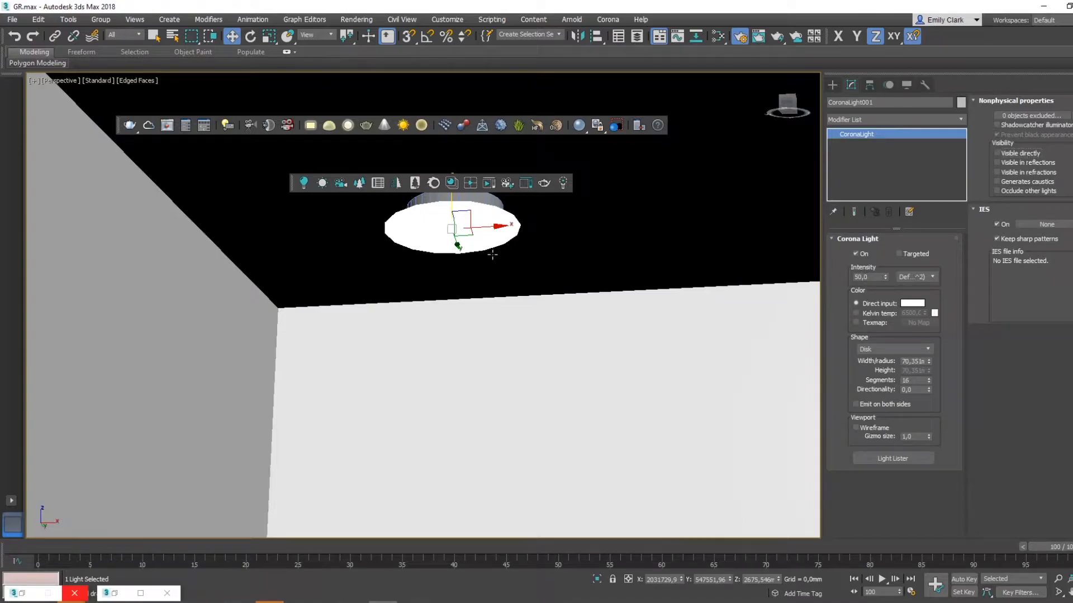
alt+middle_drag(490, 255, 495, 254)
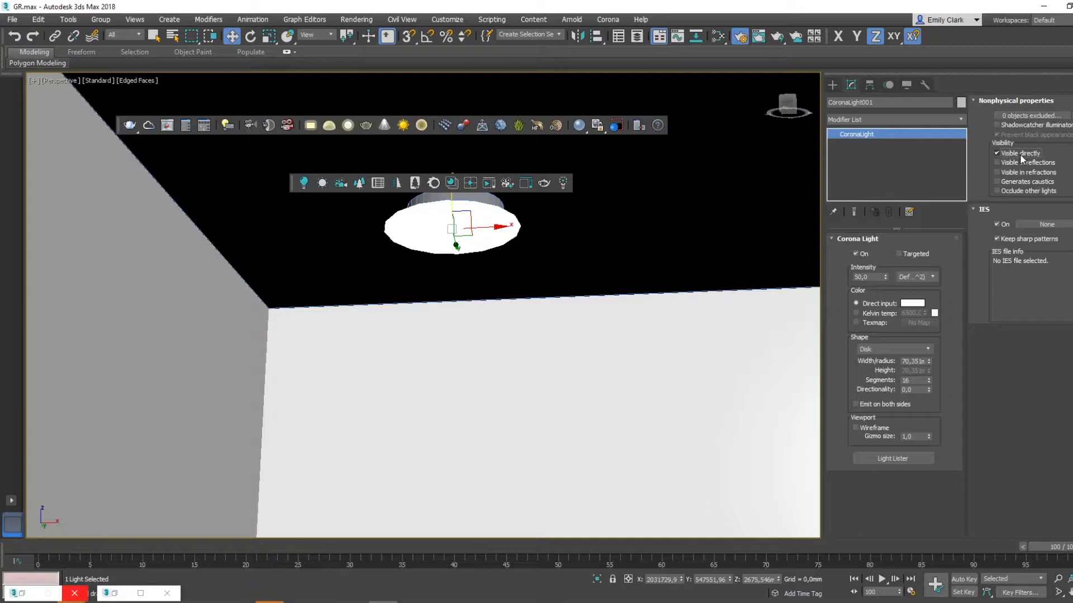
middle_drag(543, 240, 522, 259)
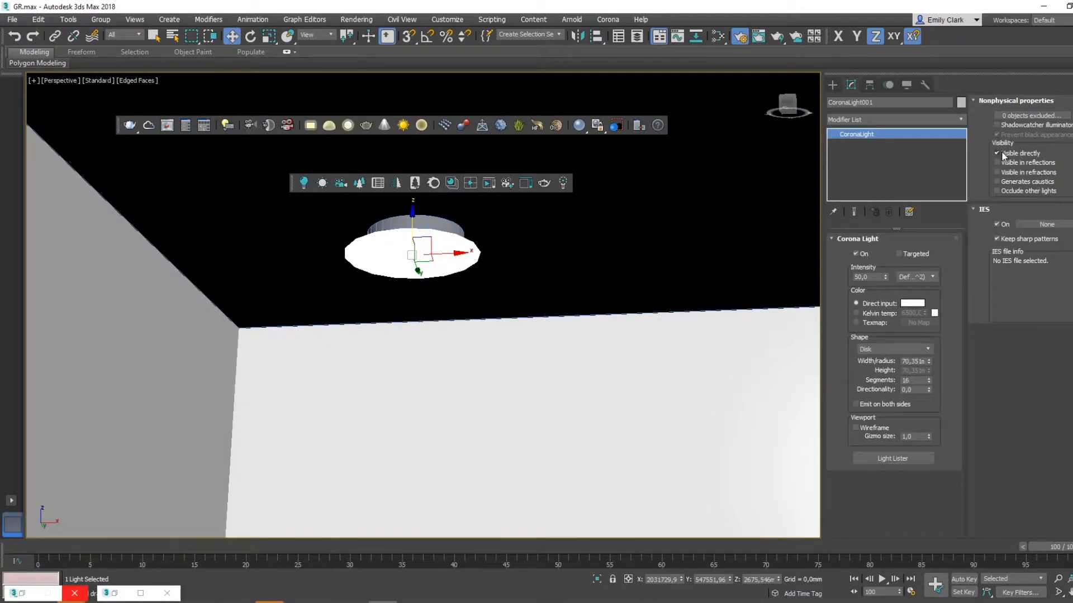
click(1003, 156)
middle_drag(519, 236, 528, 248)
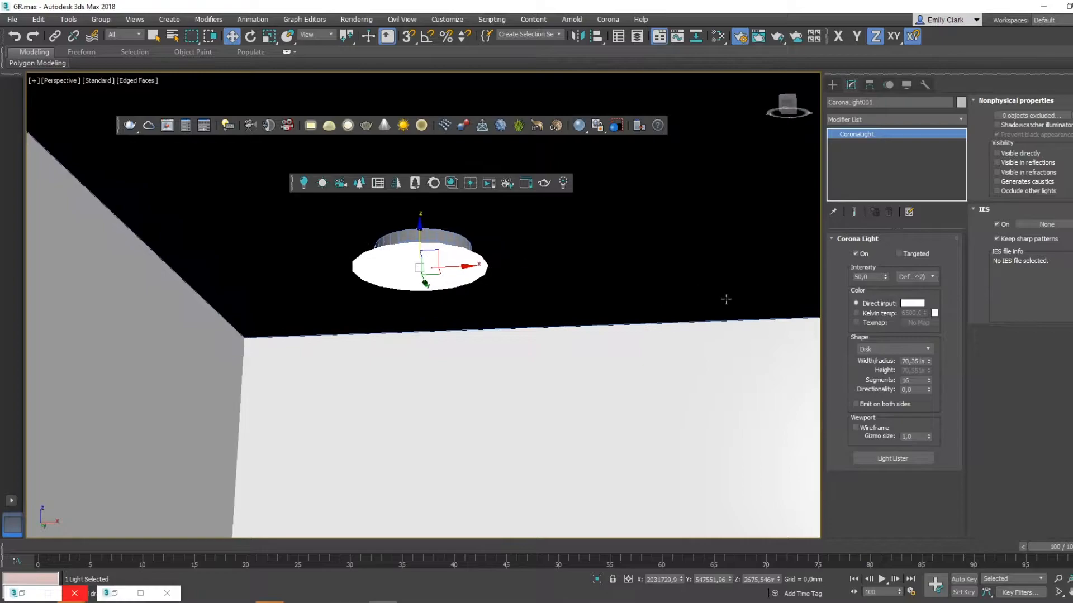
Step: Set the disk light's intensity to 60
double_click(880, 277)
text(60)
key(Return)
middle_drag(524, 314, 488, 312)
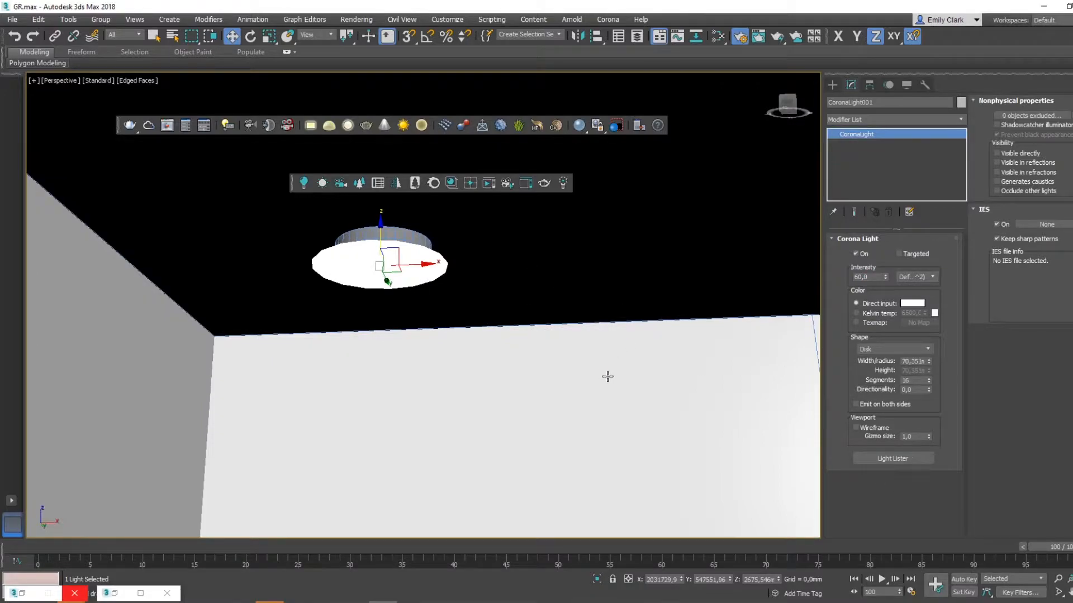
Step: In the top wireframe view, clone the disk light along X as instances over the other two lamps of the sink-side row
key(t)
key(z)
key(F3)
scroll(377, 345, down, 8)
middle_drag(376, 346, 344, 345)
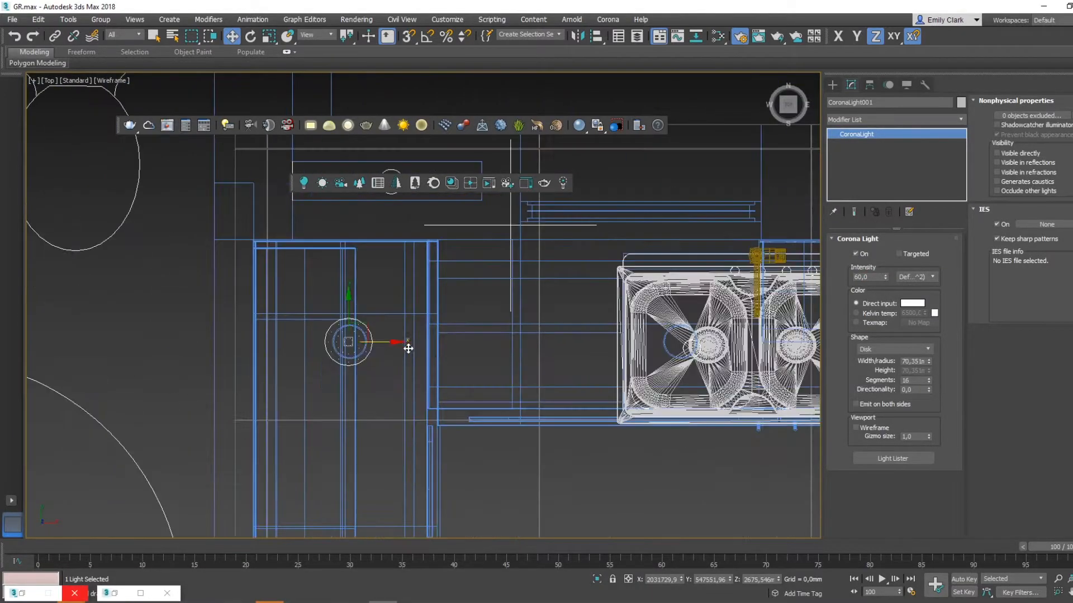
middle_drag(409, 348, 296, 324)
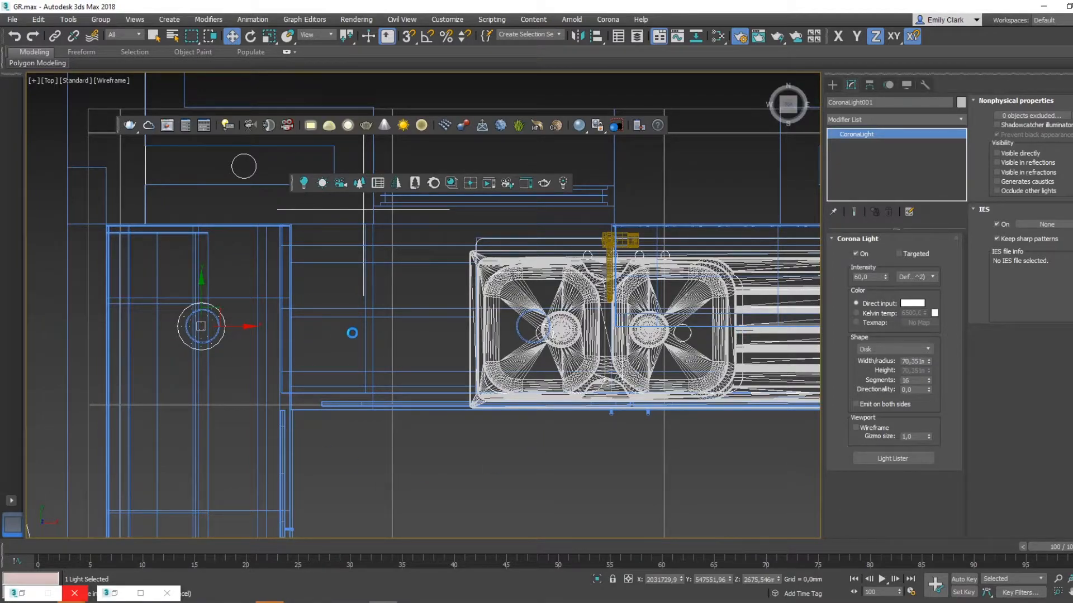
mouse_move(232, 329)
shift+mouse_down()
mouse_move(573, 335)
mouse_move(532, 327)
shift+mouse_up()
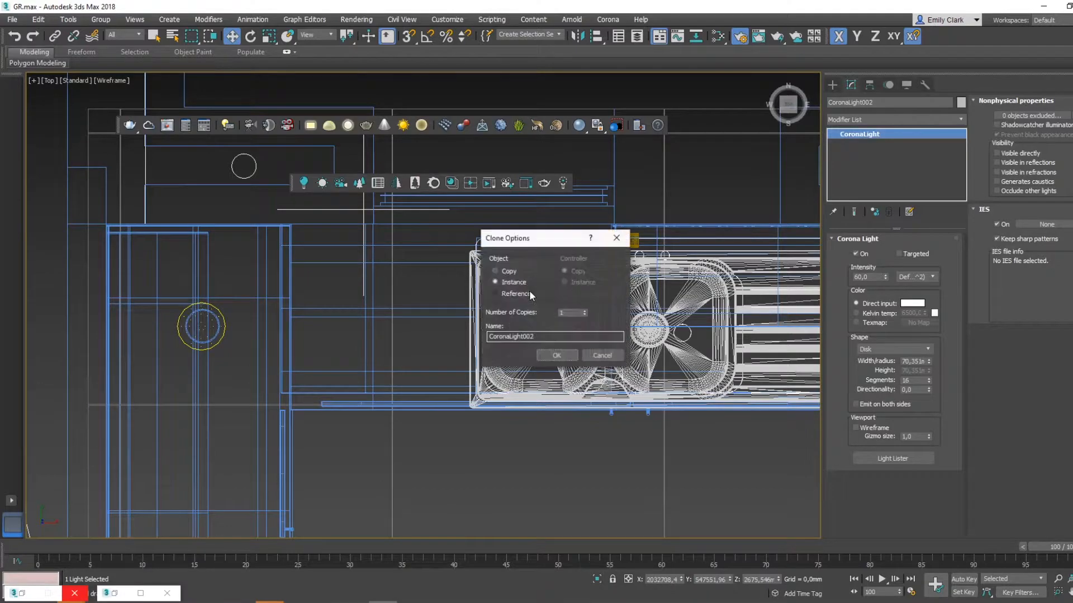
click(557, 354)
middle_drag(637, 341, 369, 345)
Step: Limit selection to Lights, select the row of three disk lights and clone it along Y onto the middle lamp row
click(123, 35)
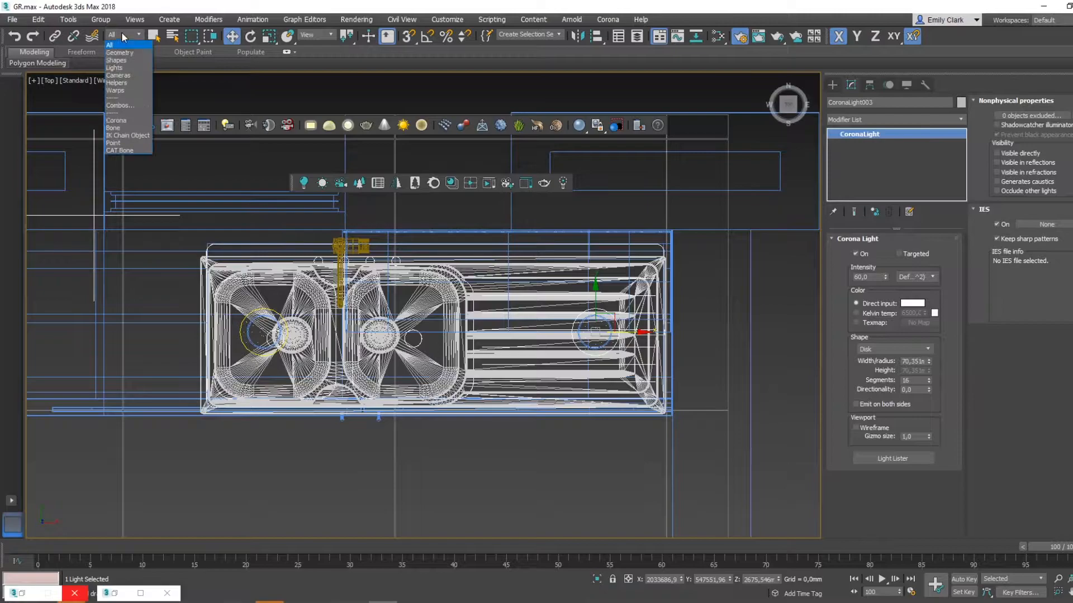
click(122, 70)
middle_drag(247, 250, 262, 255)
scroll(262, 256, down, 3)
drag(730, 364, 728, 366)
middle_drag(643, 307, 643, 299)
shift+drag(508, 300, 518, 445)
click(545, 353)
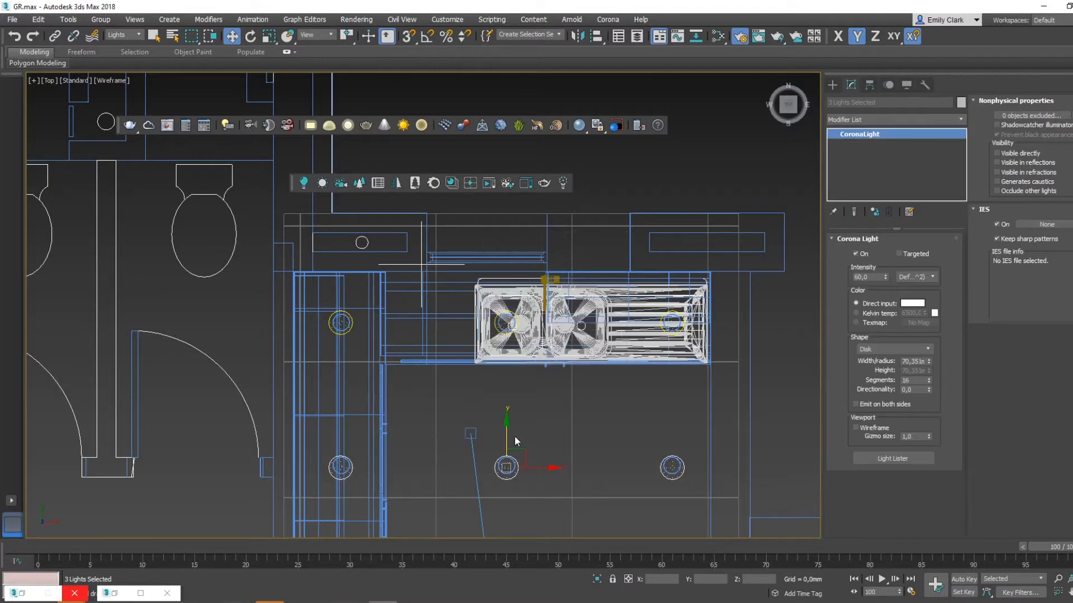
Step: Clone the three disk lights along Y once more onto the lamp row nearest the entrance
middle_drag(515, 441, 547, 269)
shift+drag(545, 413, 548, 406)
click(553, 355)
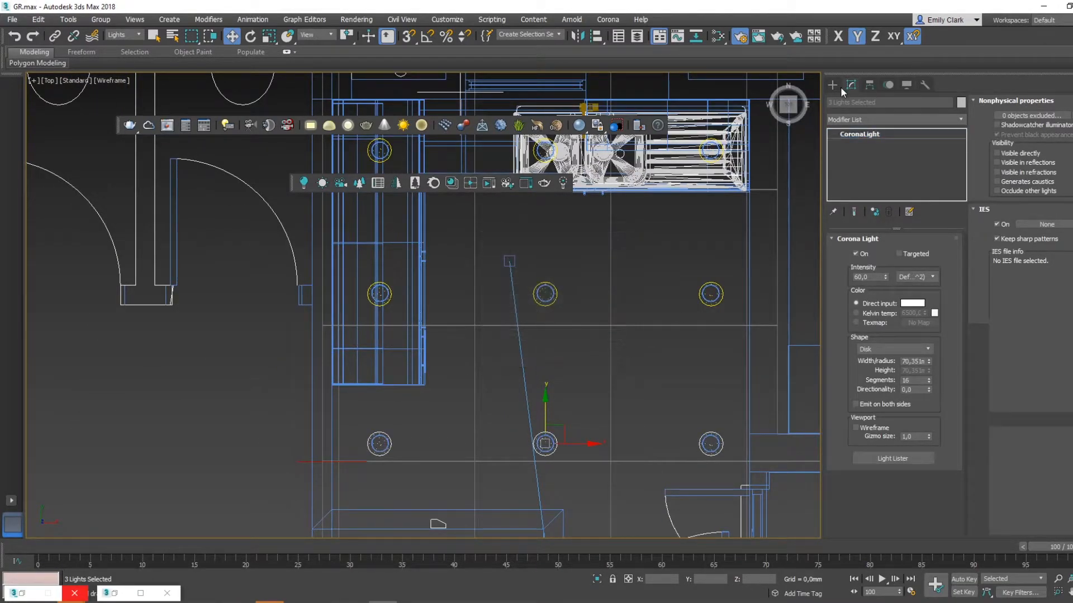
click(840, 87)
Step: Switch to the four-viewport layout, turn the Top viewport into a shaded CoronaCamera001 view and adjust the camera framing
key(c)
click(1058, 580)
drag(494, 378, 491, 339)
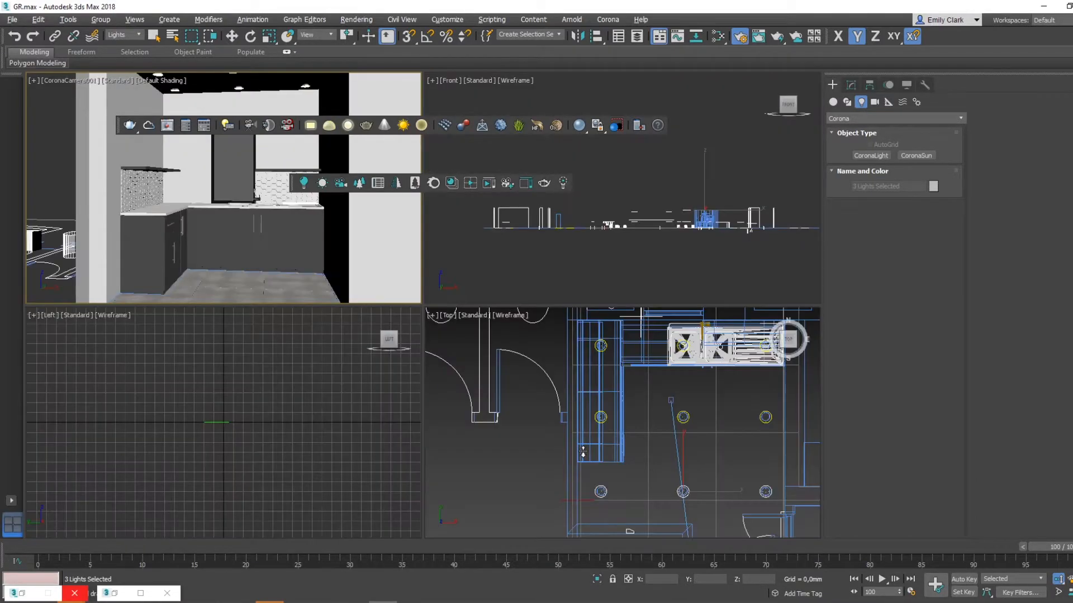
right_click(583, 451)
key(c)
key(F3)
middle_drag(674, 419, 646, 416)
key(F4)
key(F4)
key(F4)
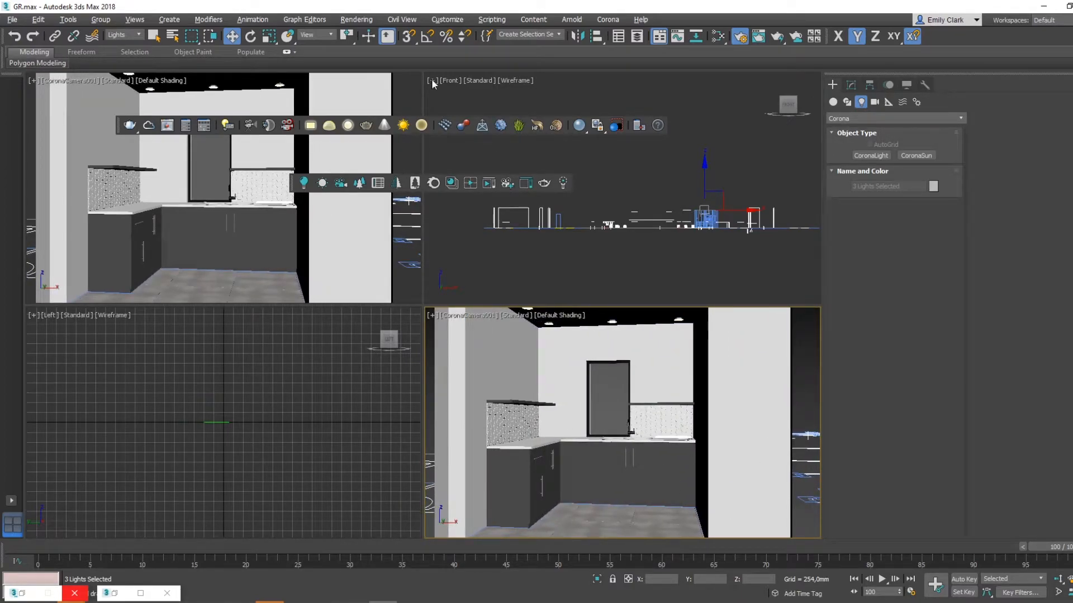
Step: Restore the minimized Slate Material Editor and close it
click(304, 19)
mouse_move(357, 20)
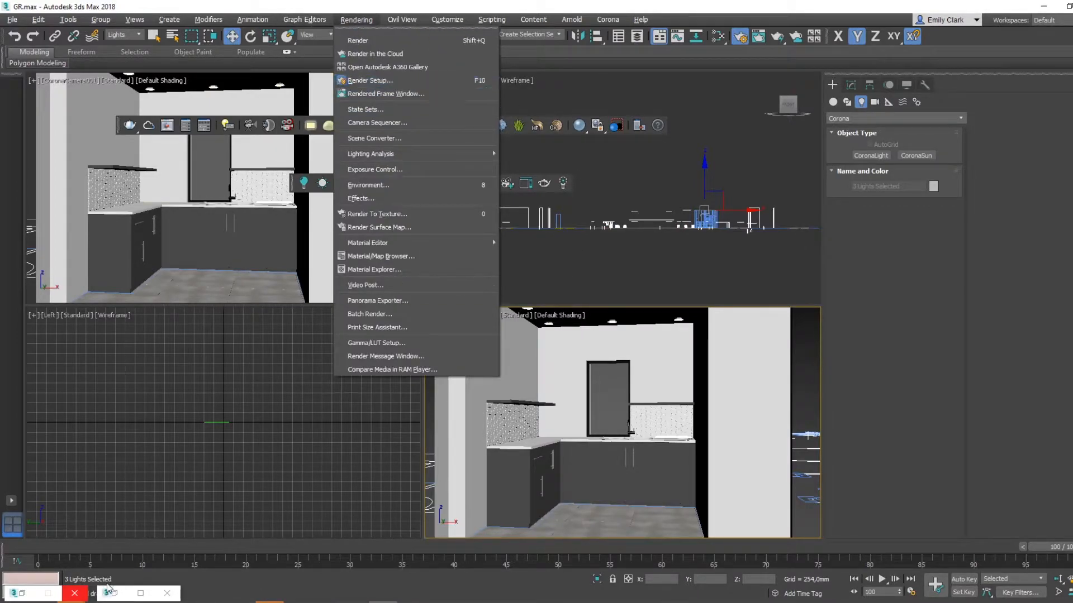
click(115, 593)
click(115, 593)
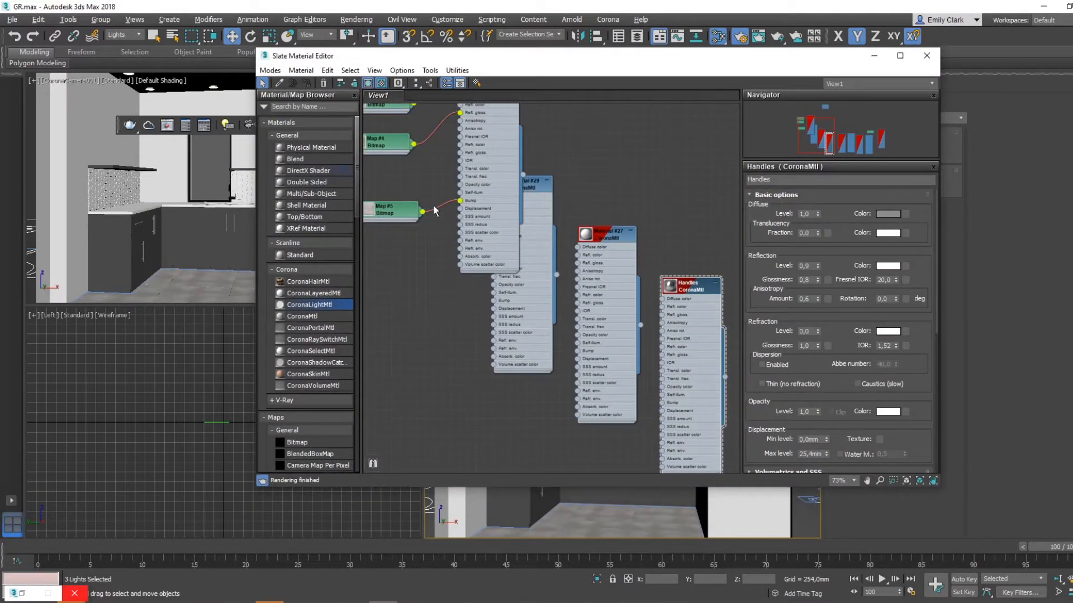
click(927, 55)
Step: Set the render output size to the HDTV (video) preset at 1920 x 1080 and move the Render Setup window clear of the camera view
key(F10)
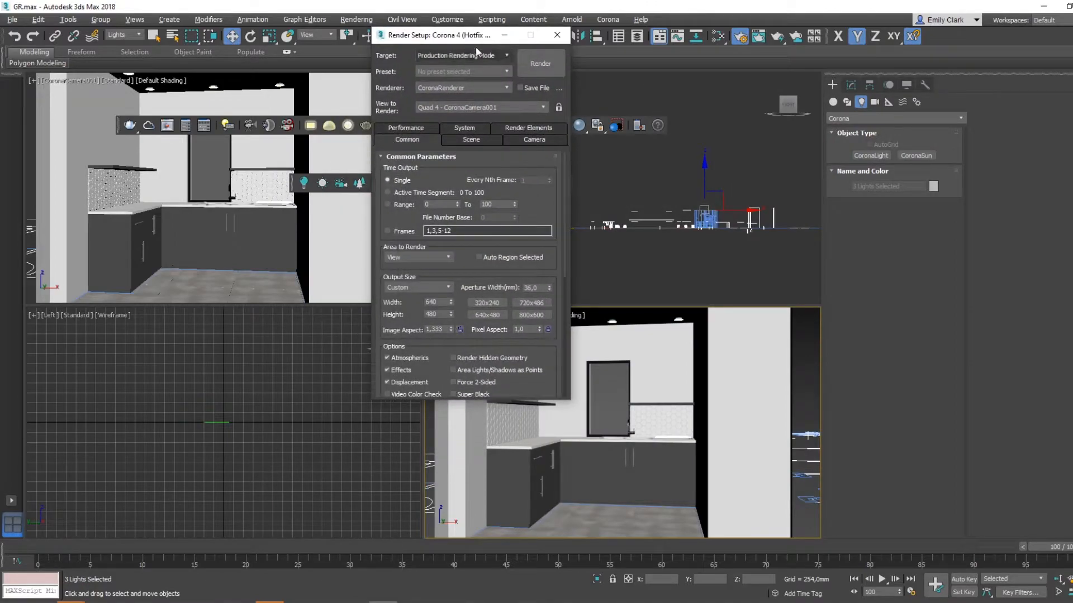
click(557, 34)
click(356, 20)
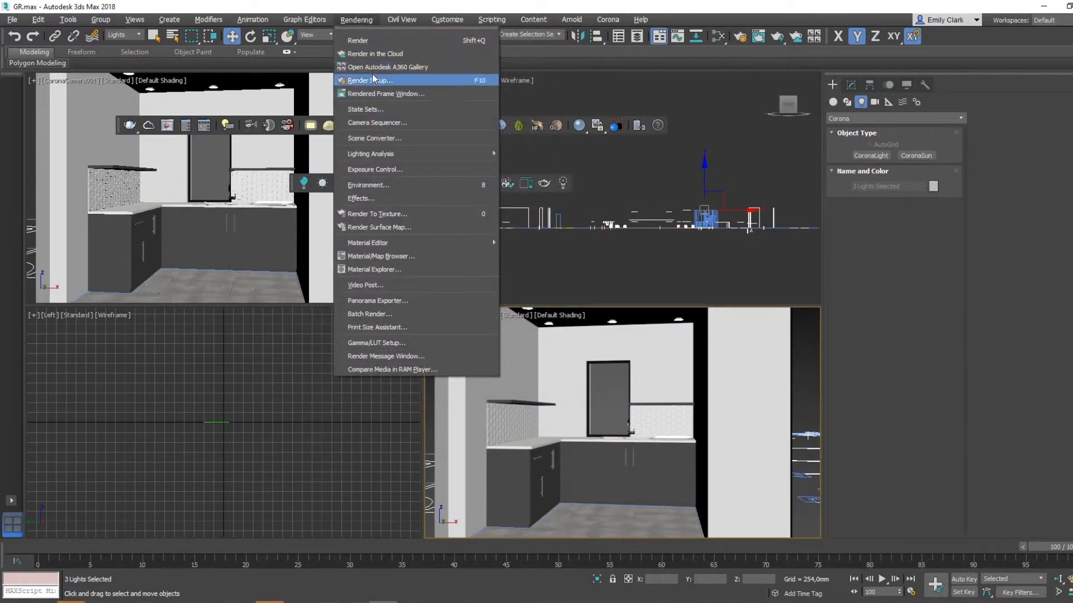
click(375, 80)
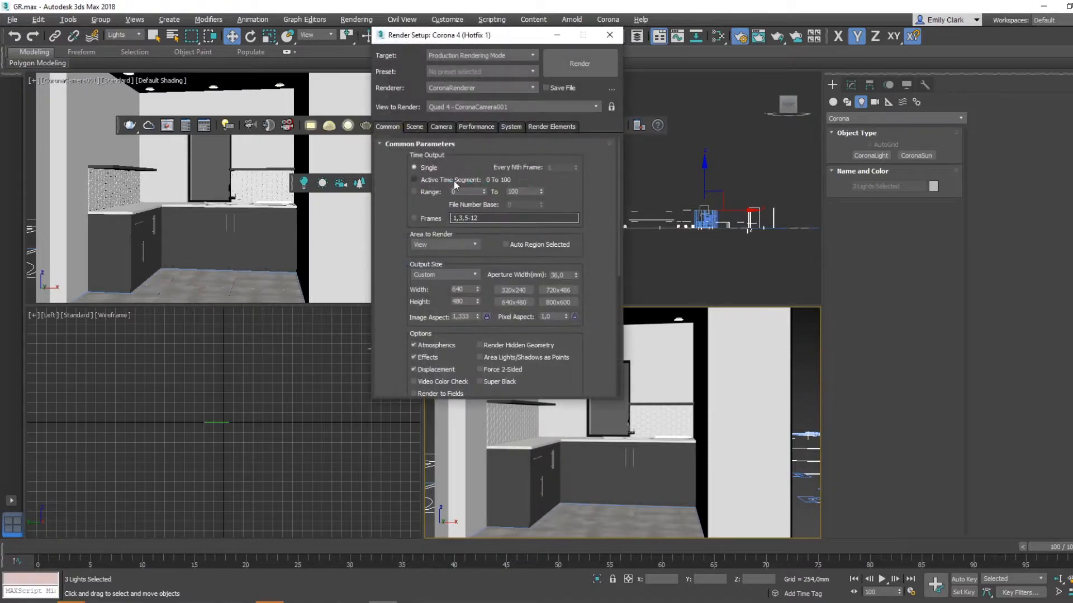
click(426, 273)
click(442, 421)
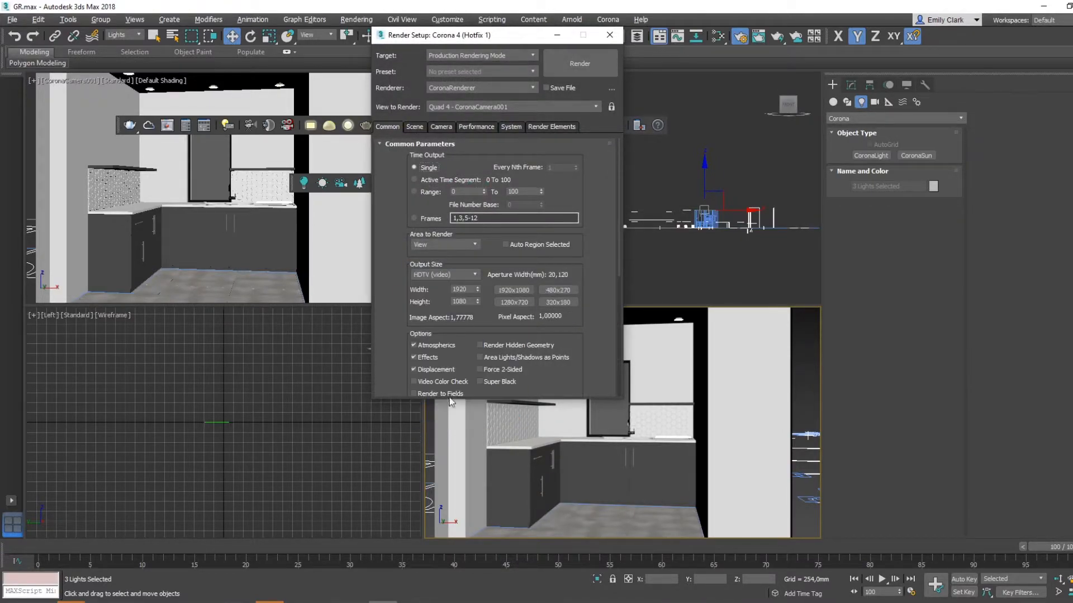
click(456, 276)
click(485, 52)
drag(497, 40, 253, 47)
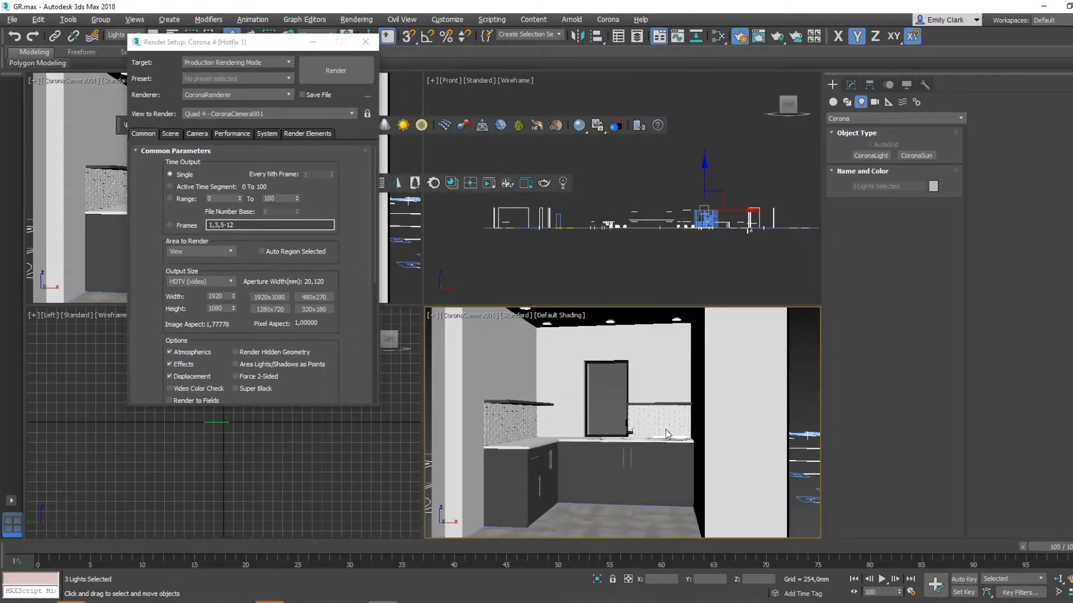
Step: Show the safe frame in the camera viewport and pan the camera to reframe the kitchen
key(shift+f)
key(shift+f)
key(shift+f)
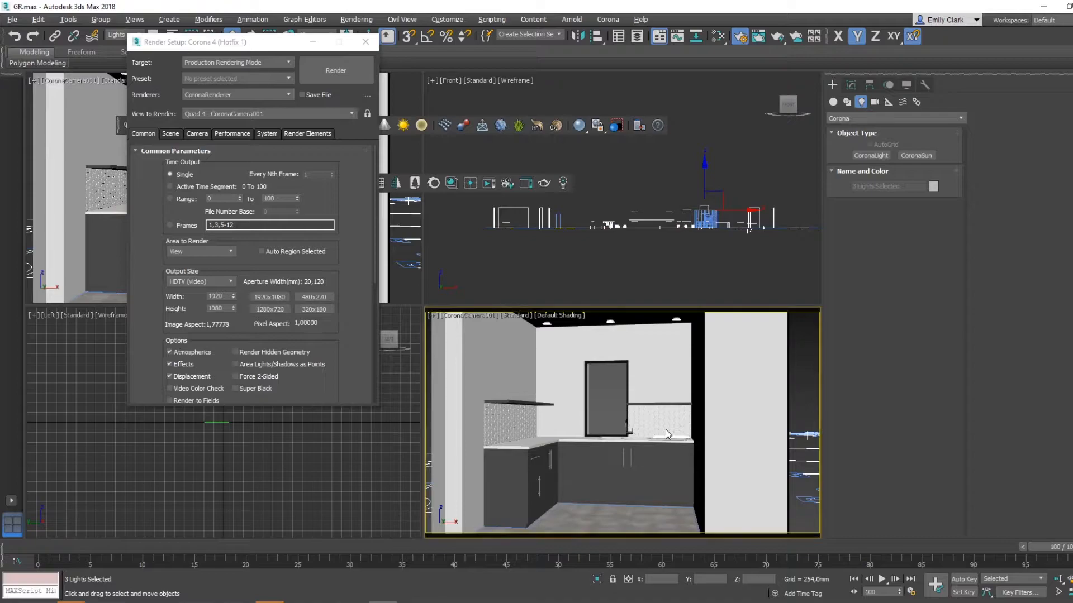
middle_drag(665, 430, 680, 387)
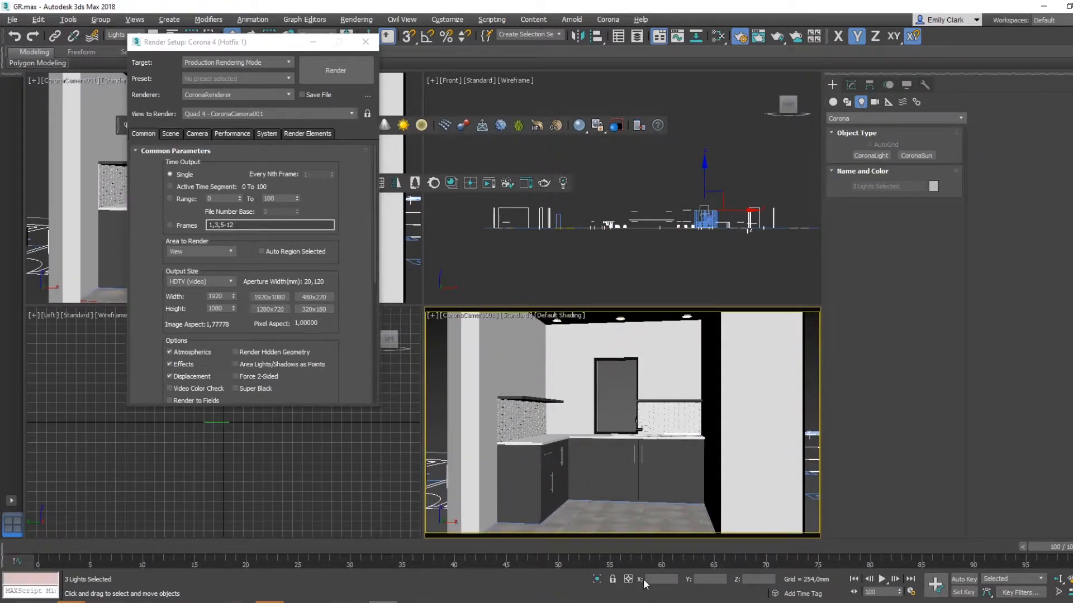
Step: Switch the render output size to Custom at 2000 x 2000 and close Render Setup
click(190, 283)
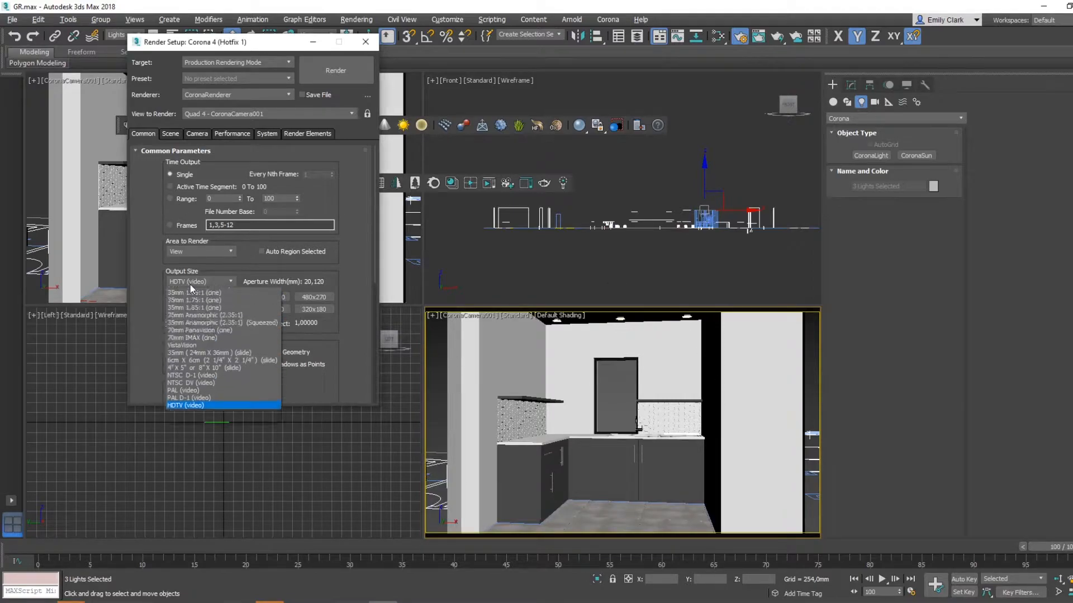
click(179, 293)
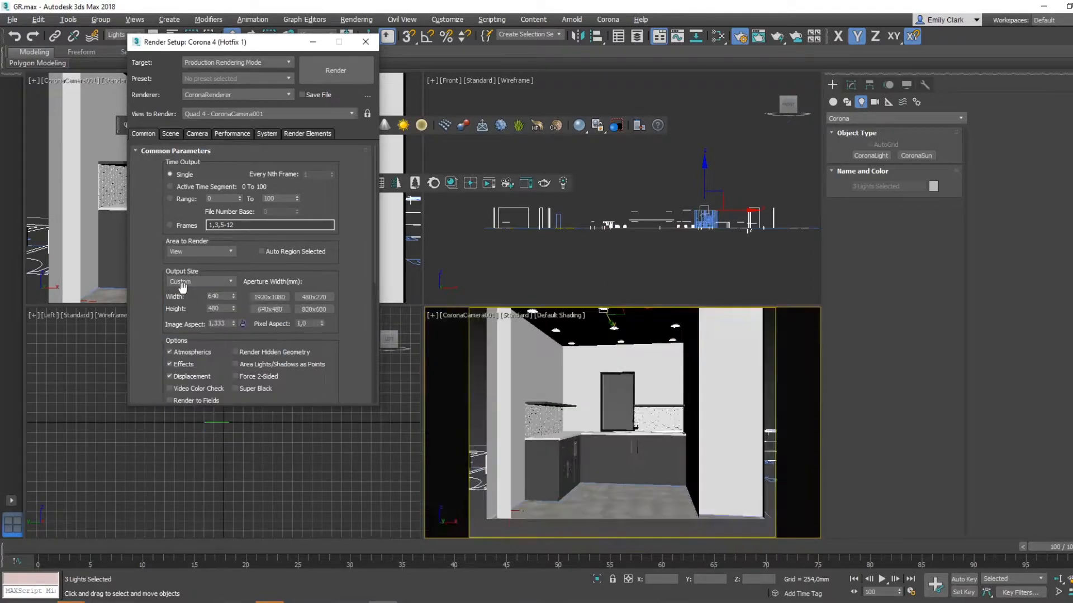
text(2000)
key(Tab)
text(200)
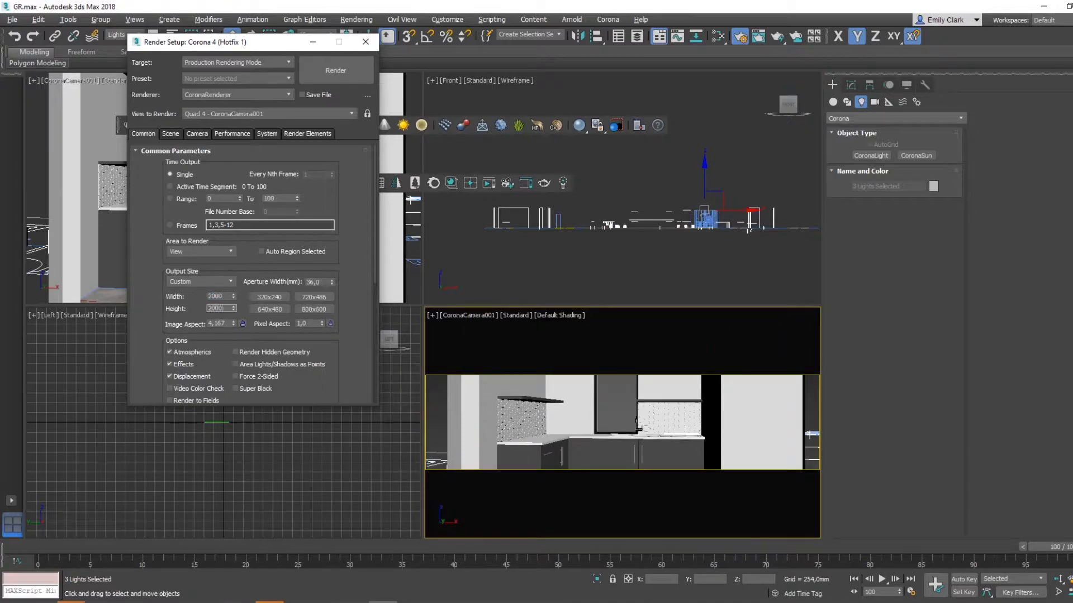
text(0)
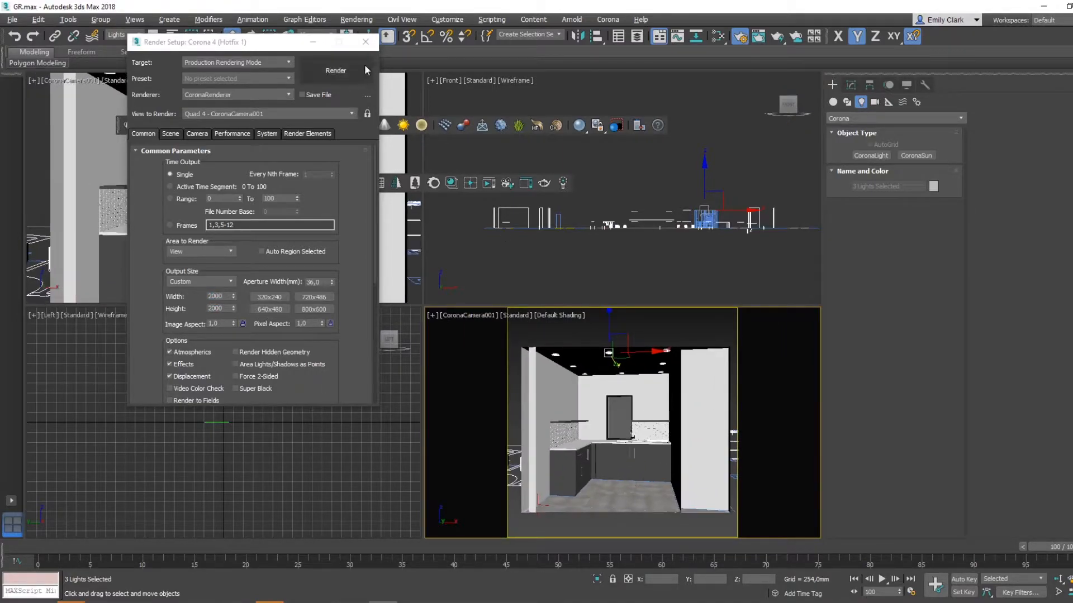
click(365, 42)
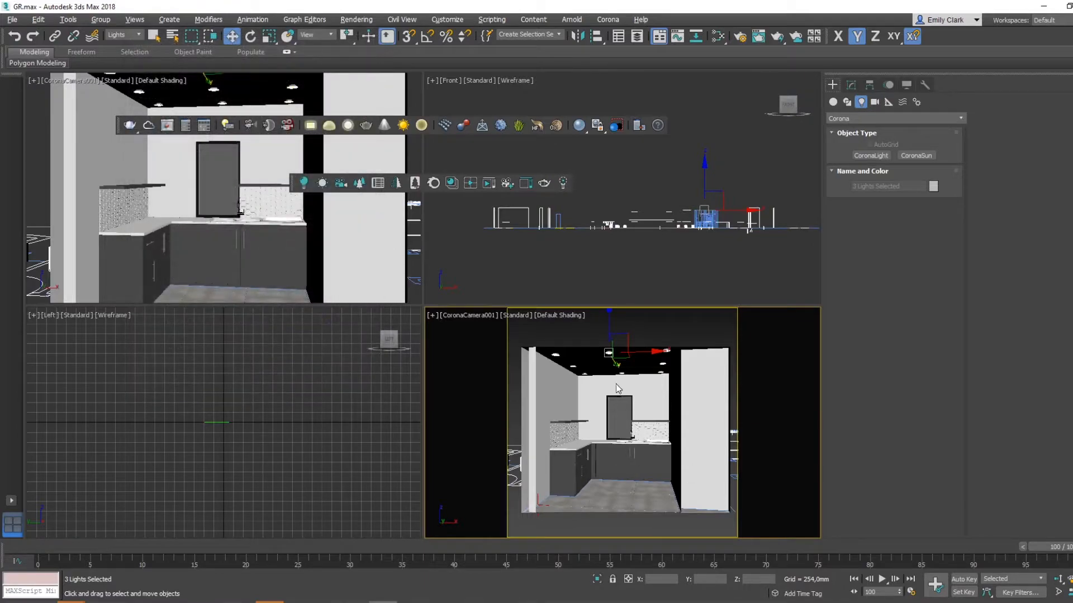
Step: Select CoronaCamera001, set its near clipping to 3115,847mm and dolly the camera in the camera view
click(476, 316)
click(479, 534)
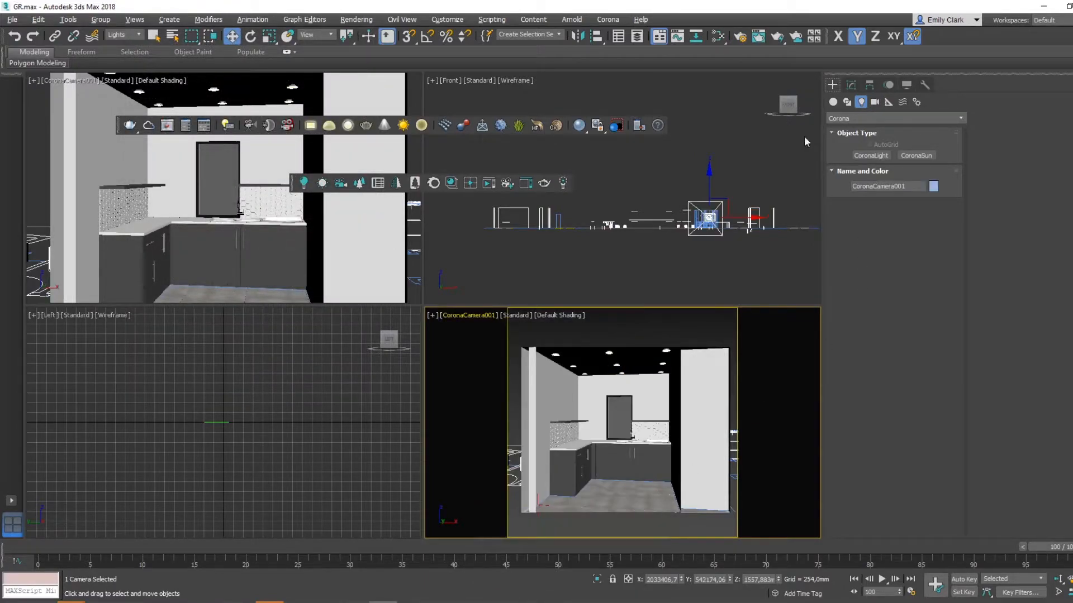
click(851, 85)
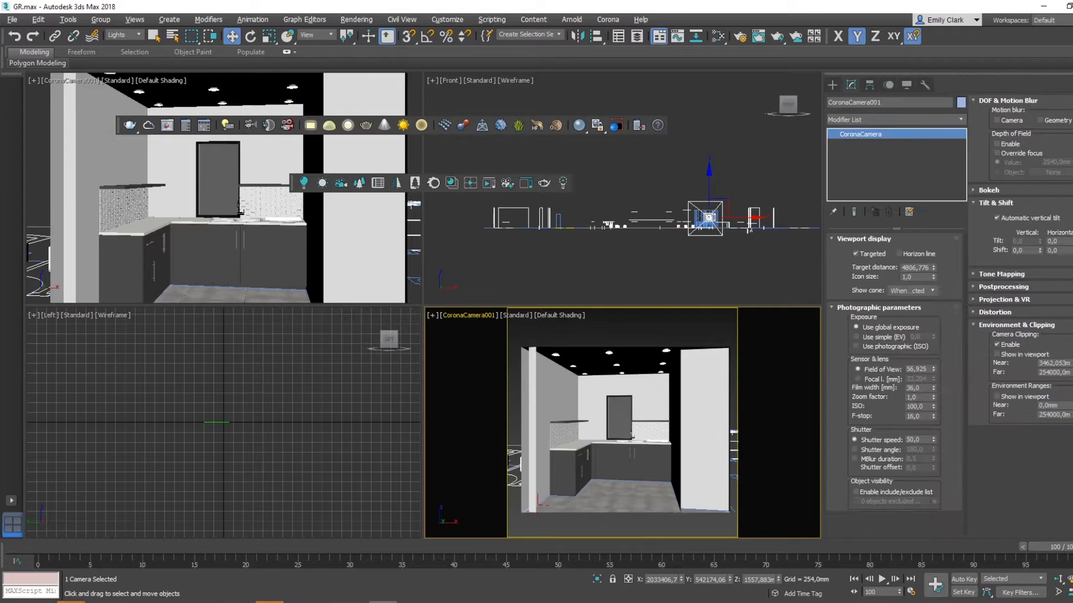
drag(1072, 364, 1066, 451)
click(1057, 578)
drag(685, 436, 685, 472)
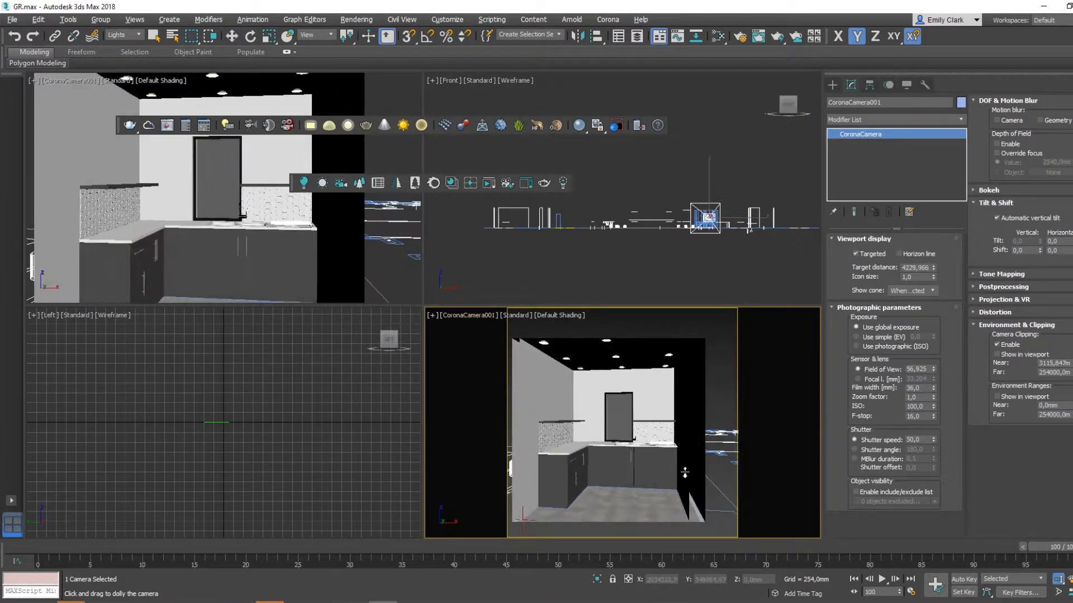
Step: Narrow the camera's field of view to 40,417, then pan and orbit the camera to reframe the kitchen cabinets
drag(934, 371, 936, 381)
middle_drag(668, 427, 669, 417)
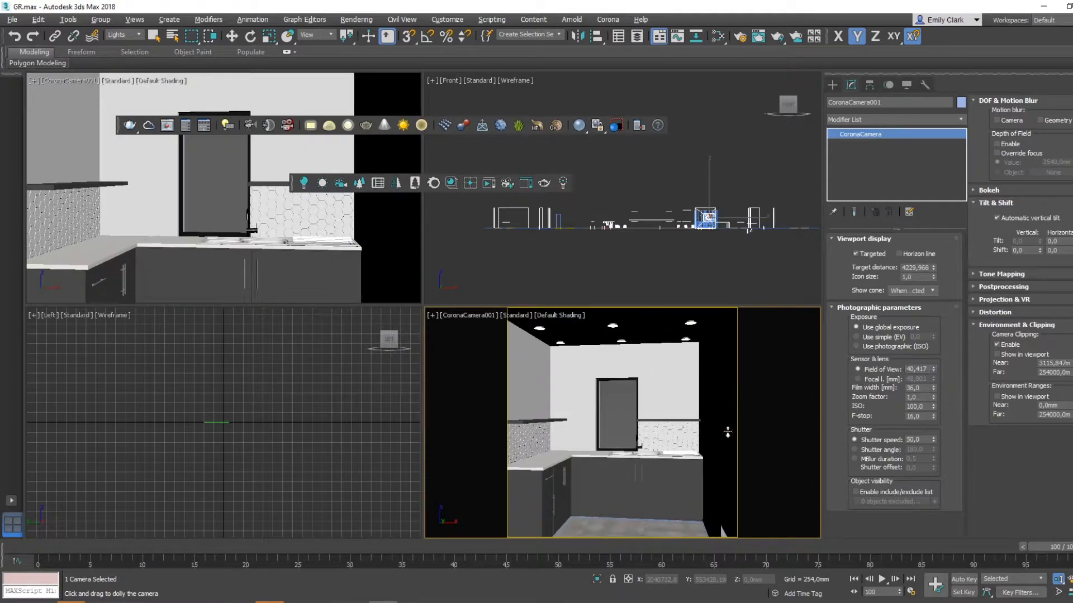
alt+middle_drag(705, 492, 703, 466)
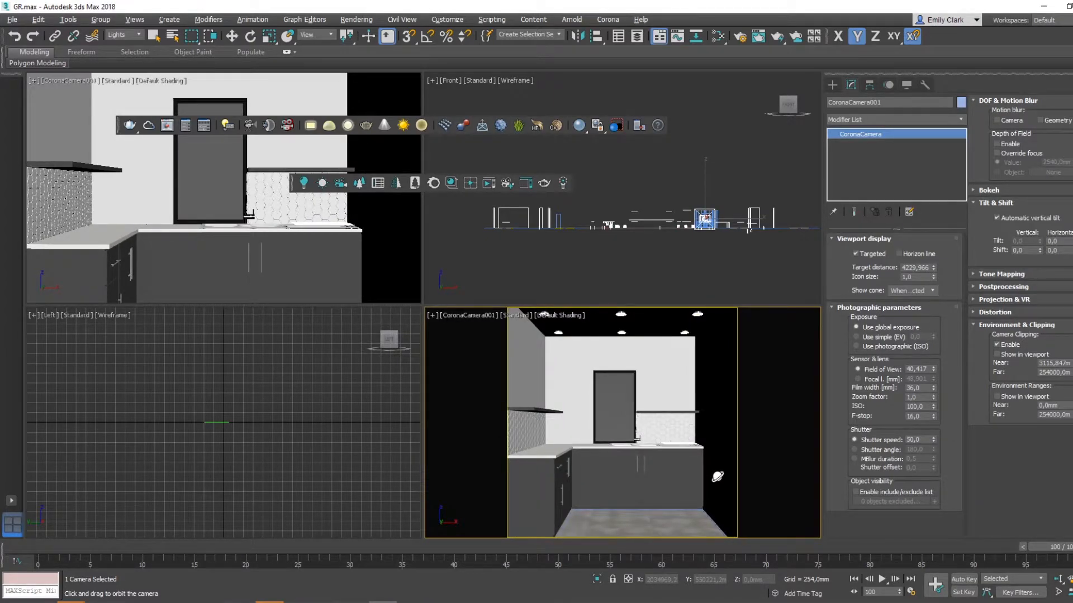
drag(721, 463, 683, 430)
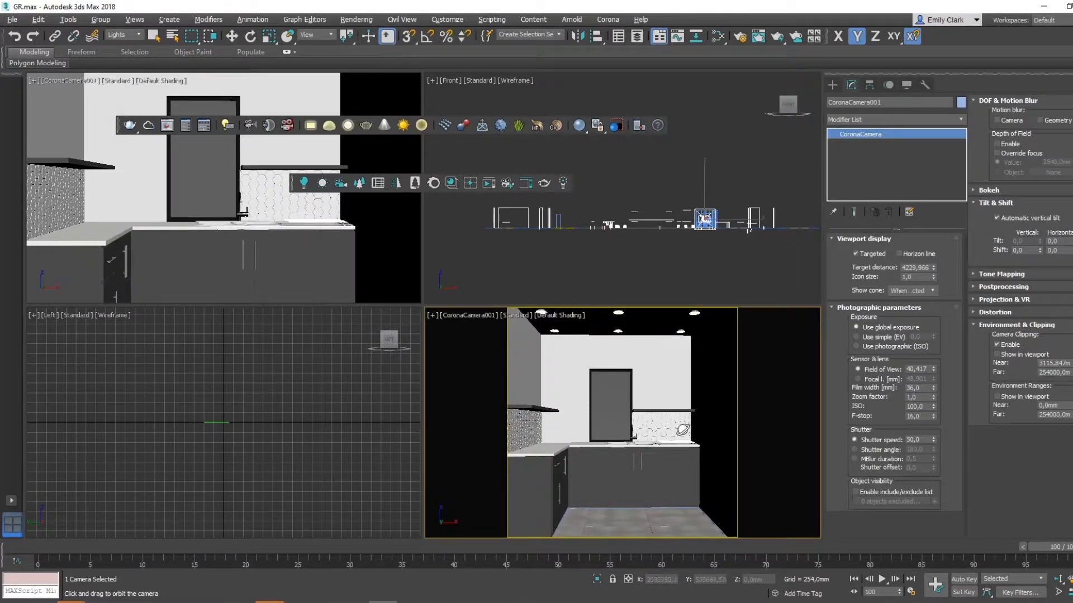
Step: Narrow the camera's field of view to 39,204, fine-tune its orbit and pan, and return to the Move tool and light creation options
drag(933, 367, 933, 372)
drag(655, 460, 654, 458)
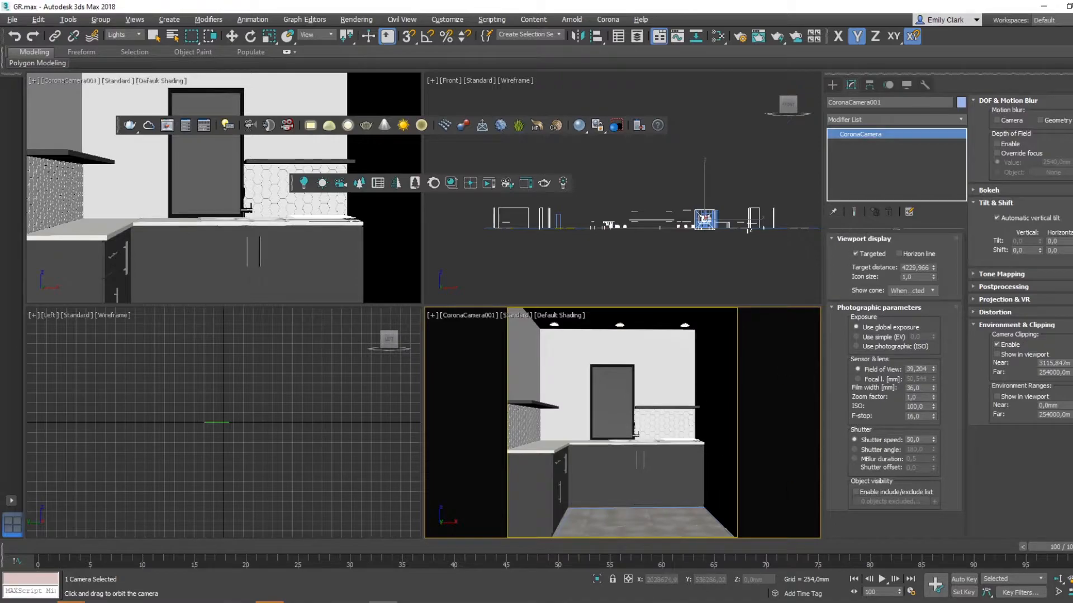
middle_drag(676, 427, 677, 424)
drag(668, 438, 665, 437)
middle_drag(665, 432, 662, 427)
key(w)
click(832, 85)
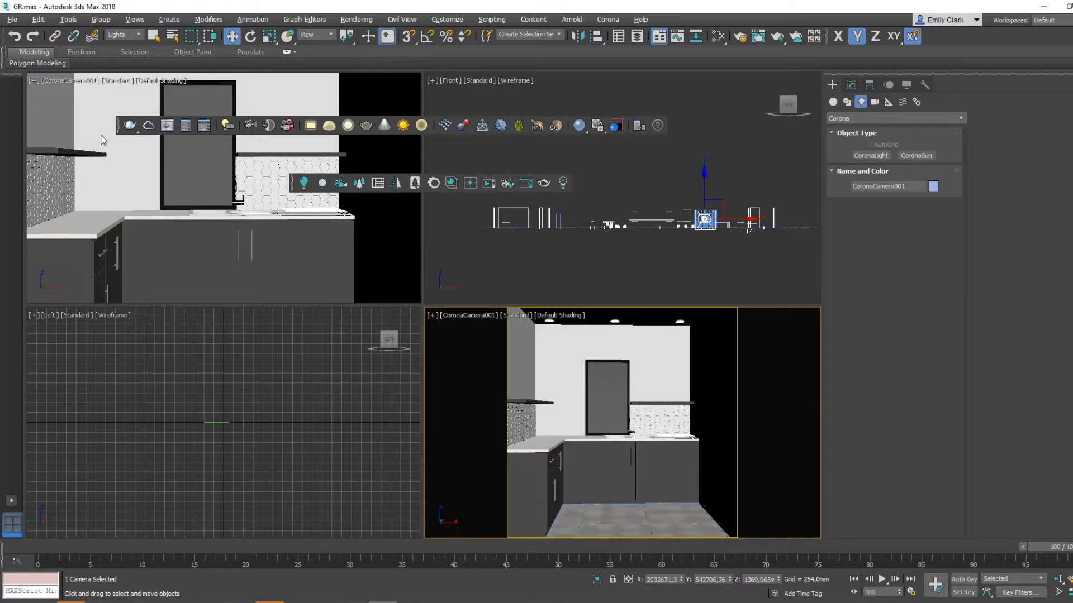
Step: Turn the Front viewport into a Corona Interactive viewport and start the interactive rendering session
click(450, 81)
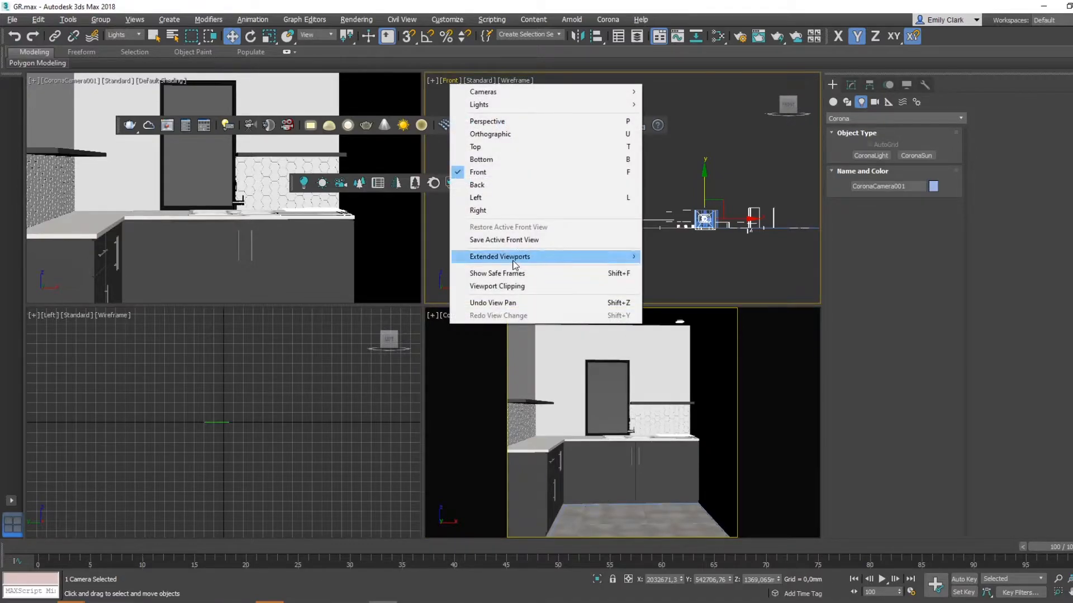
click(469, 3)
right_click(625, 427)
click(446, 81)
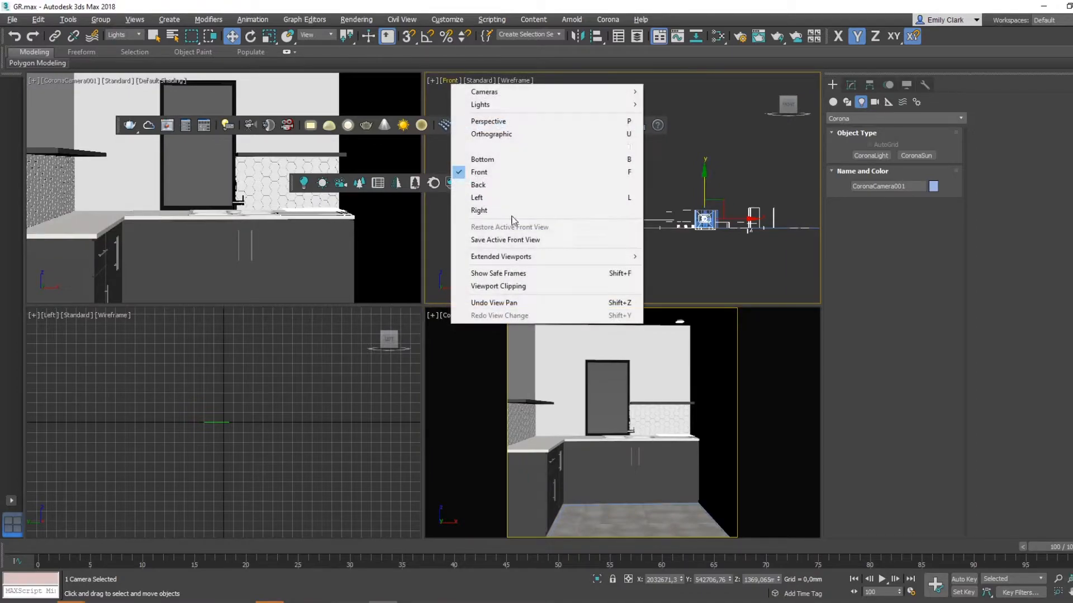
mouse_move(550, 256)
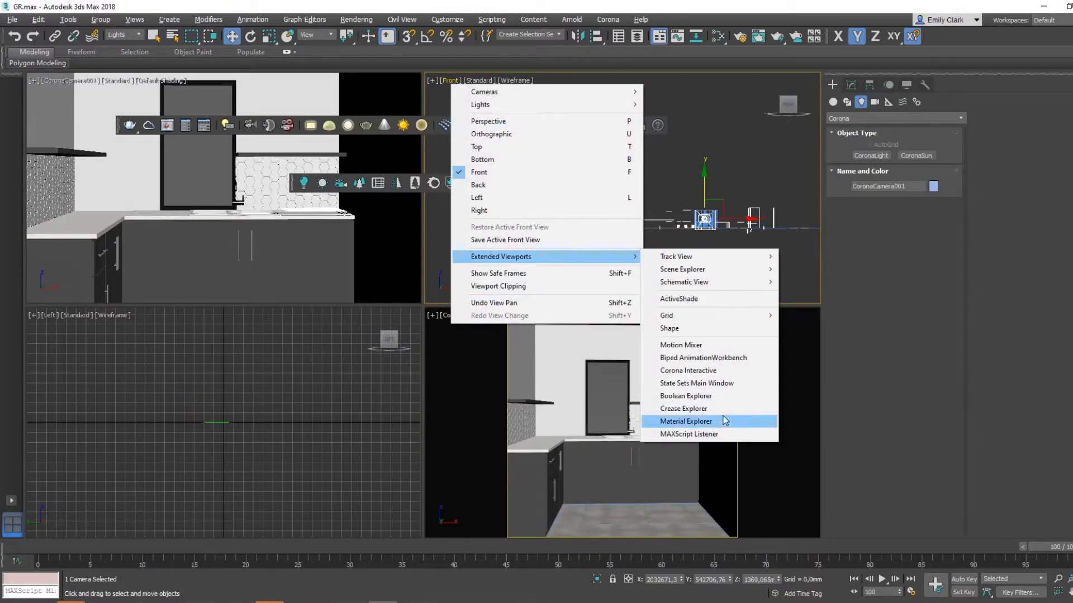
click(699, 371)
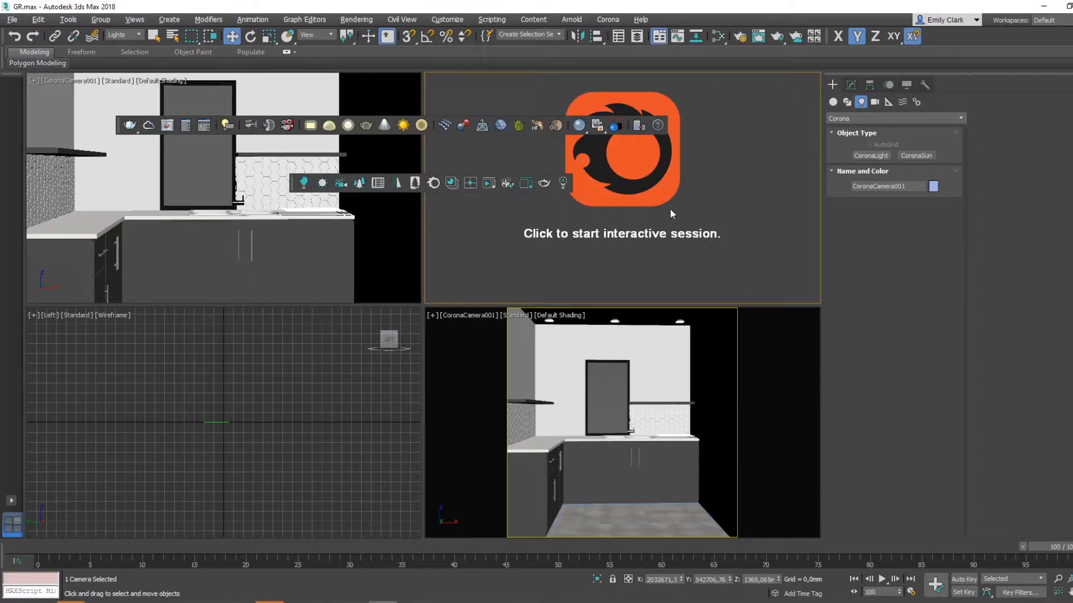
click(652, 293)
Step: Activate the camera viewport for the interactive render, then pan and orbit the camera to show the kitchen corner at an angle
middle_click(654, 374)
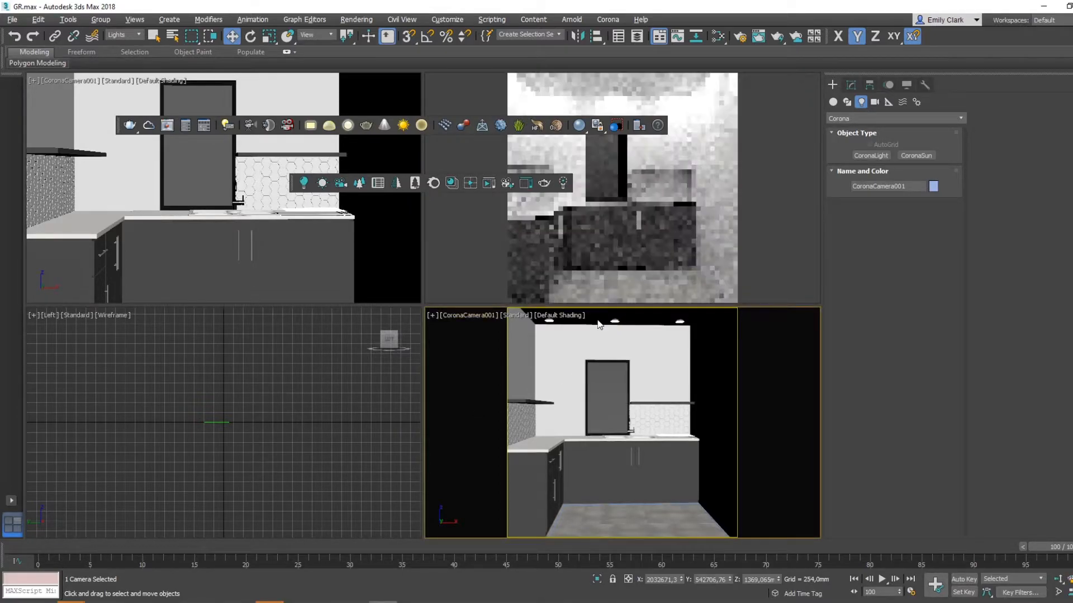
middle_click(249, 412)
middle_click(612, 418)
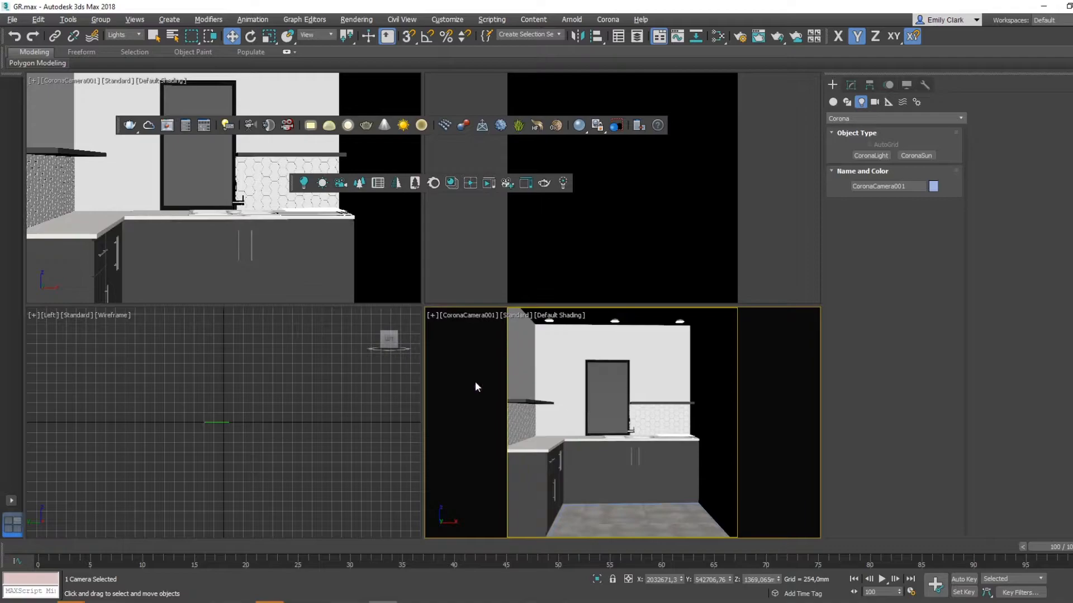
middle_drag(674, 425, 678, 418)
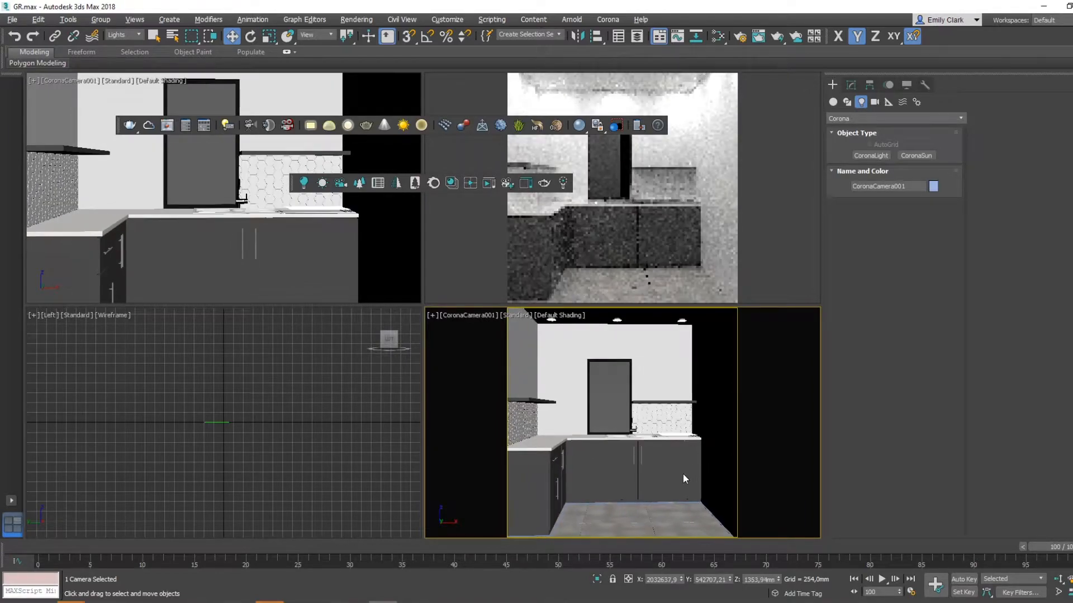
click(1071, 592)
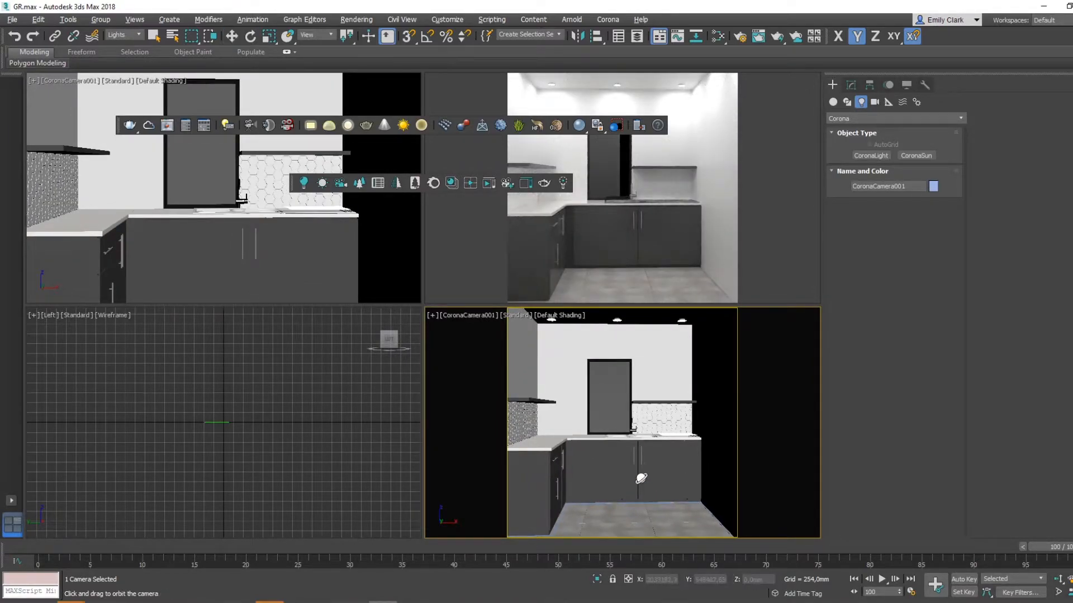
drag(640, 455, 664, 434)
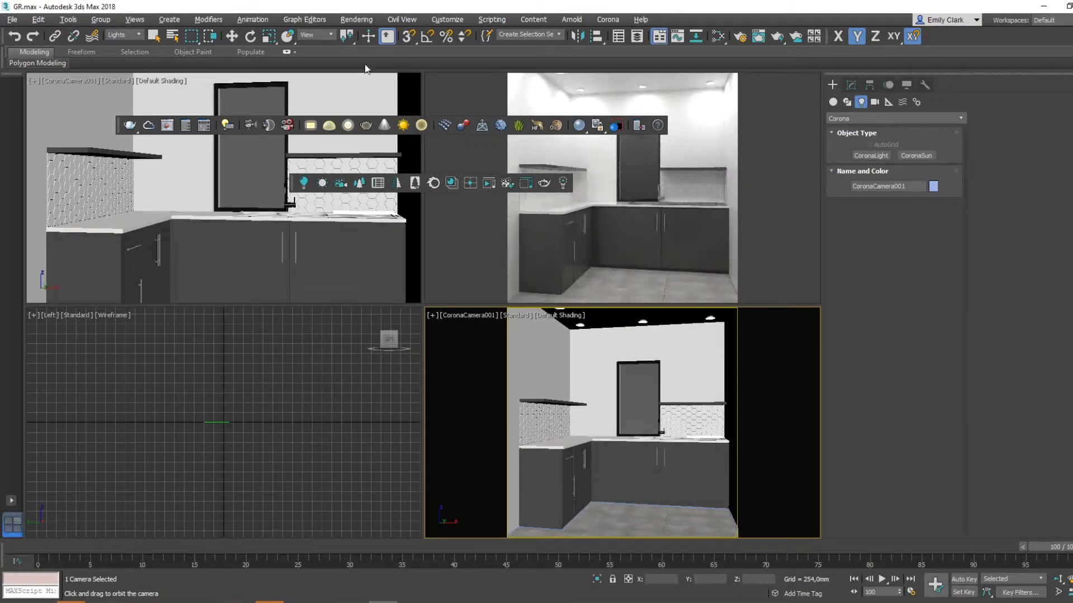
Step: Review the Corona camera and performance settings, including Fast preview denoise during render, and close Render Setup
click(358, 20)
click(367, 81)
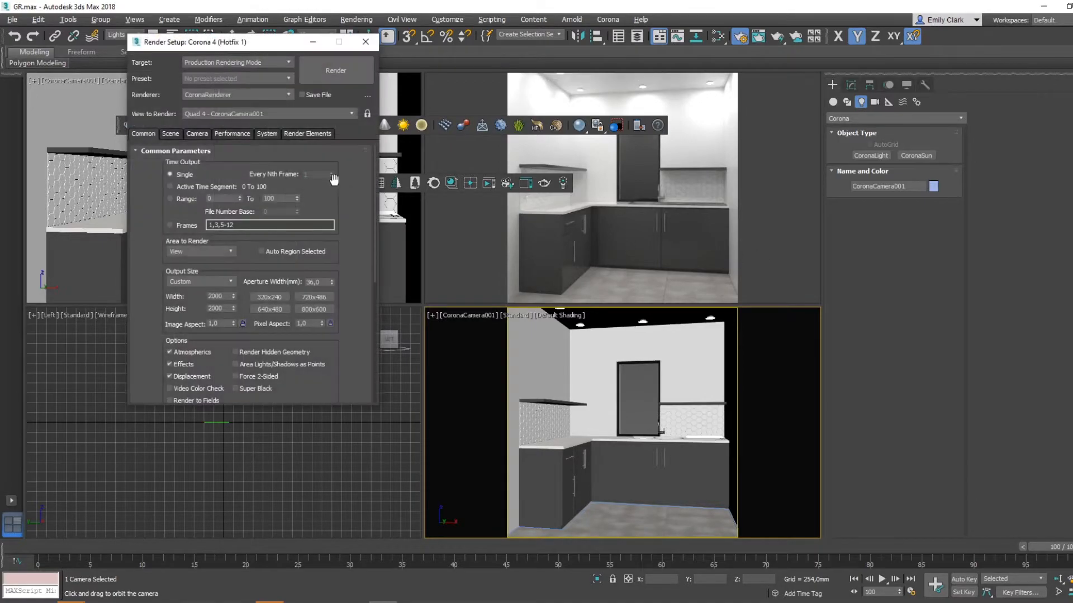
click(196, 133)
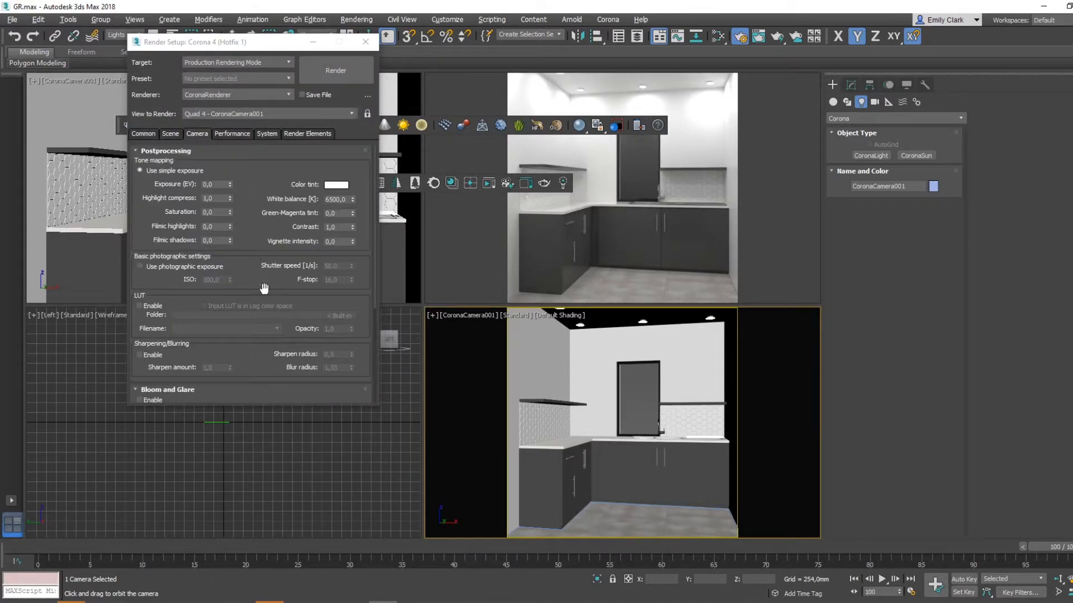
click(233, 133)
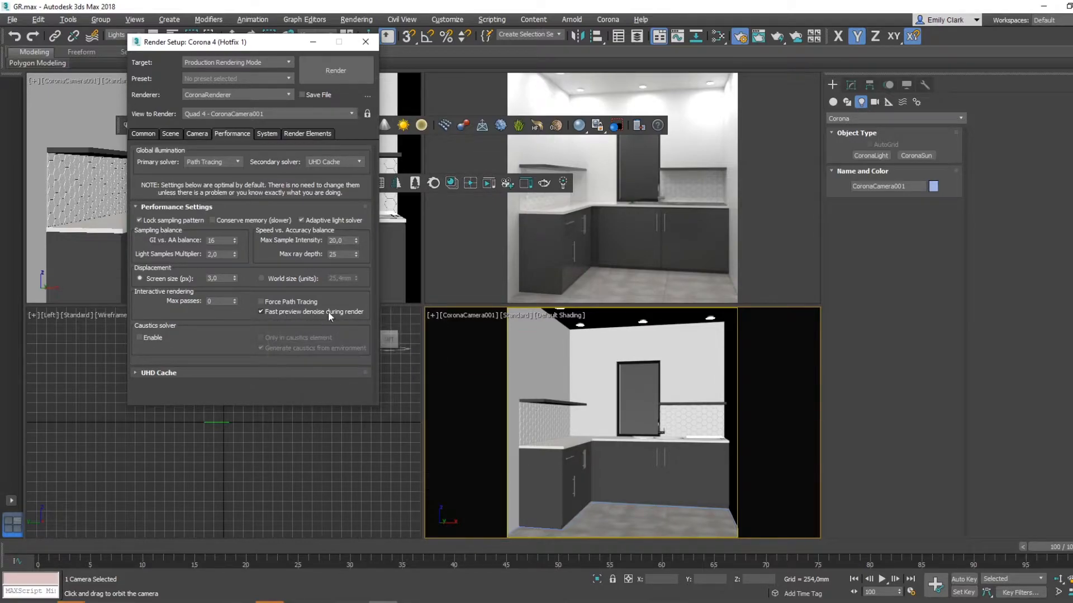
click(261, 312)
click(365, 42)
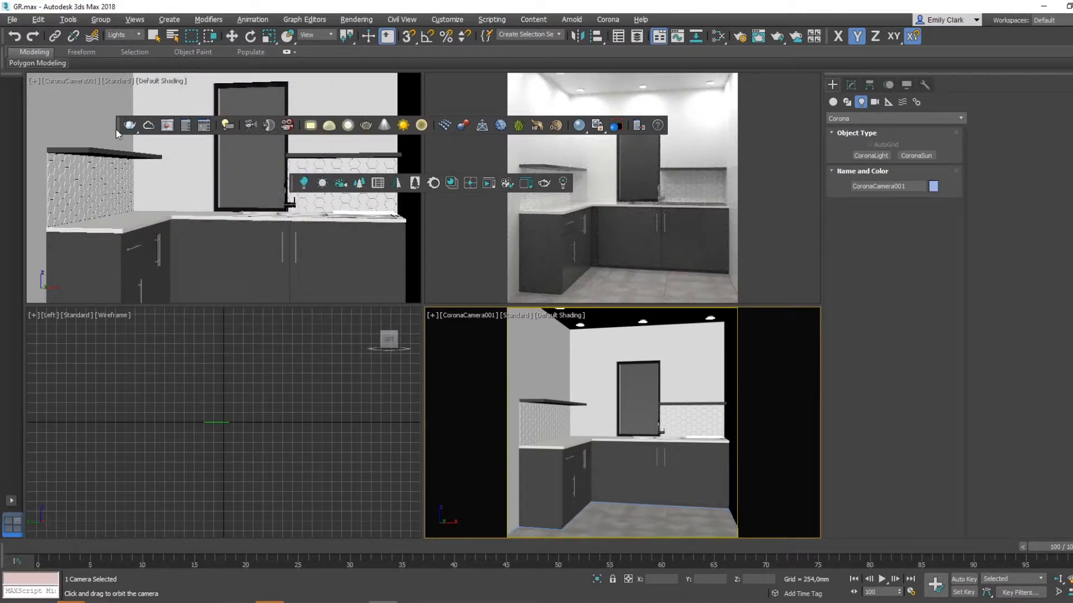
Step: Dock the two floating Corona toolbars beneath the main toolbar and stop the interactive rendering
drag(117, 127, 117, 56)
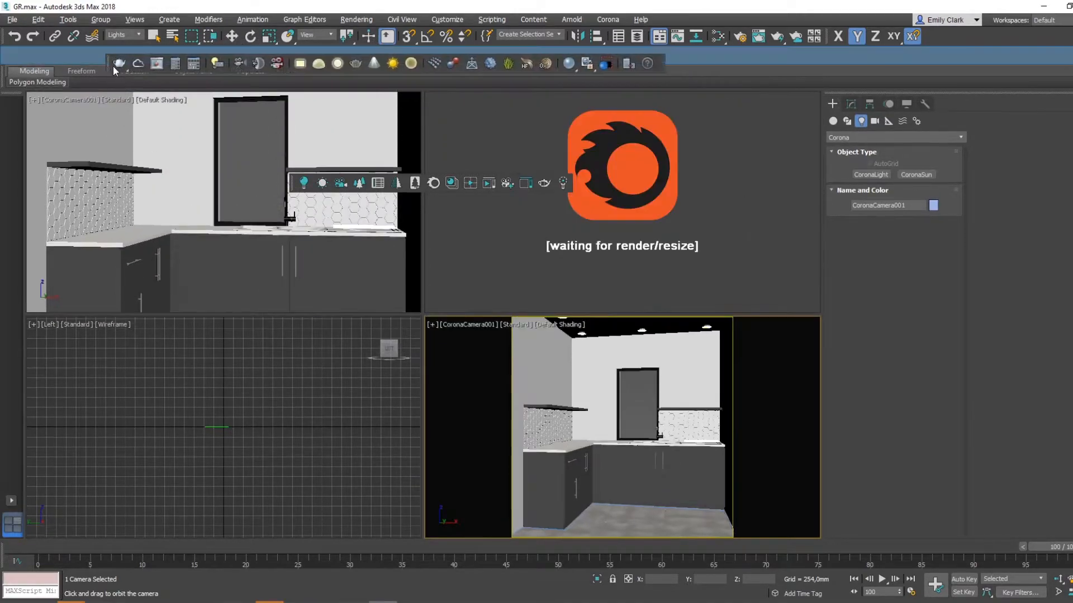
drag(292, 179, 14, 54)
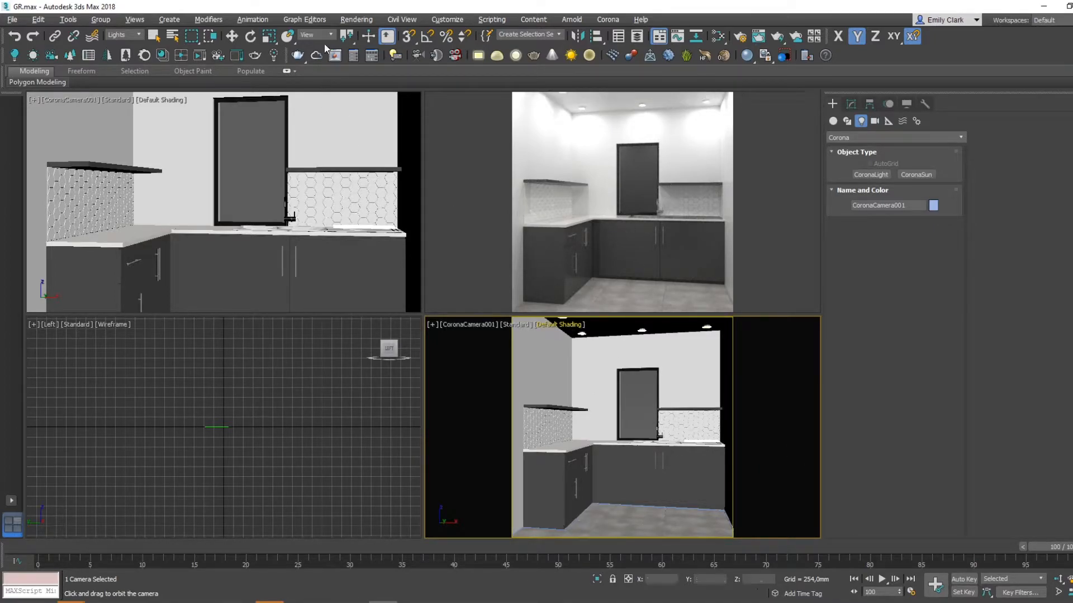
right_click(686, 182)
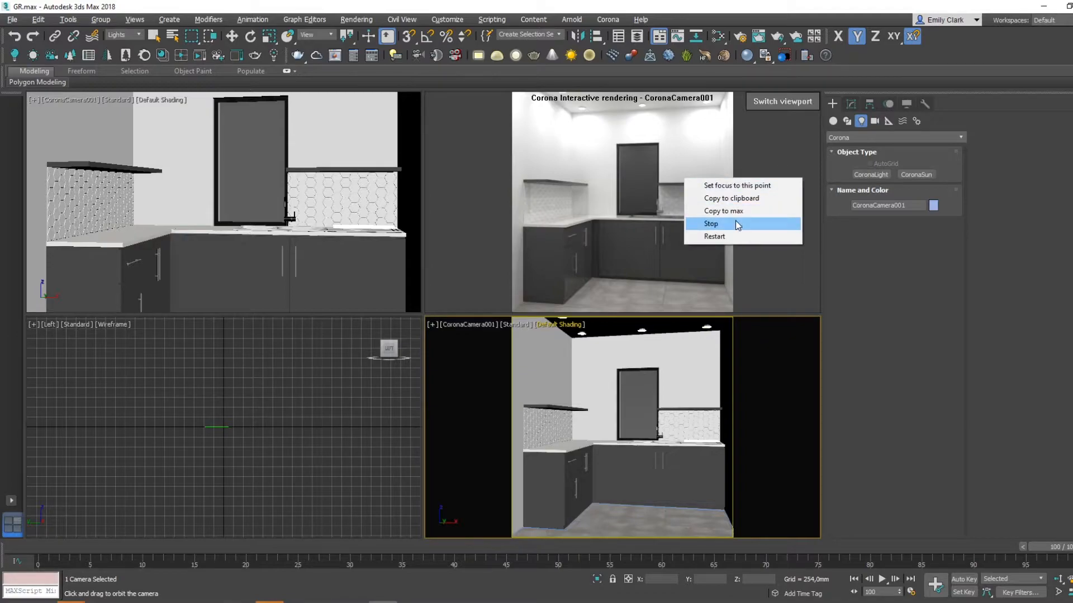
click(736, 224)
Step: Create a targeted Corona Sun northeast of the kitchen in a maximized Top view, aimed at the kitchen's near corner, and switch to Perspective view
click(338, 258)
key(t)
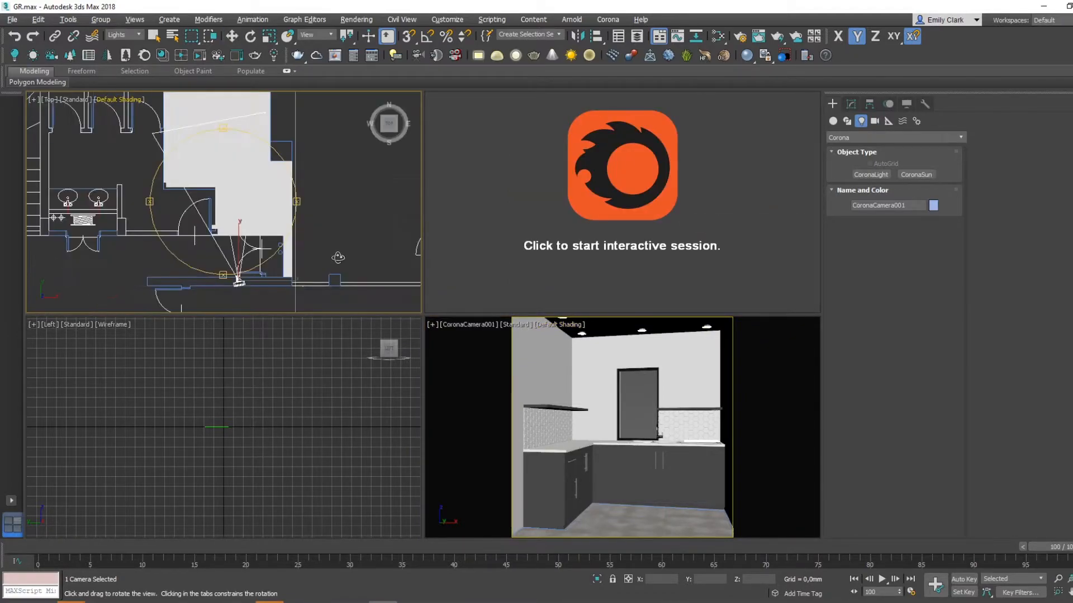
key(alt+w)
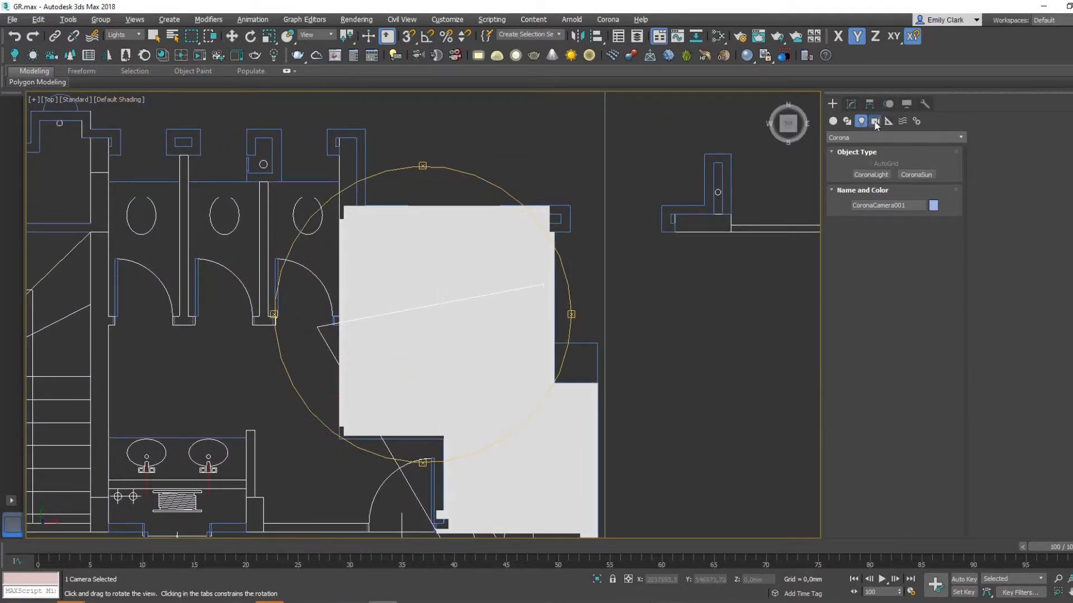
click(874, 122)
click(861, 122)
click(916, 174)
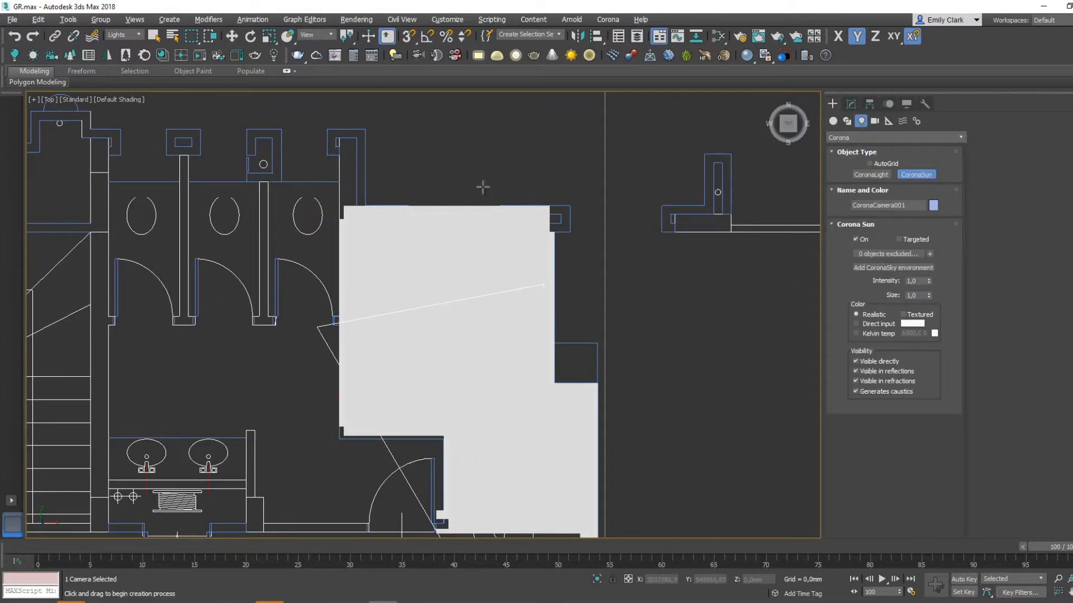
scroll(437, 261, down, 3)
drag(537, 185, 473, 277)
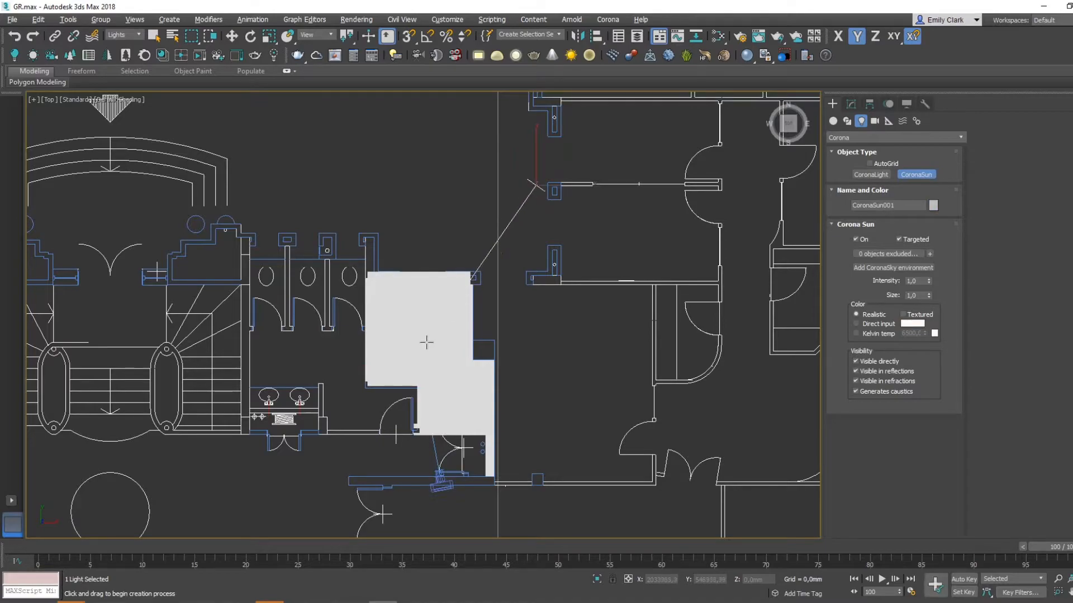
right_click(575, 182)
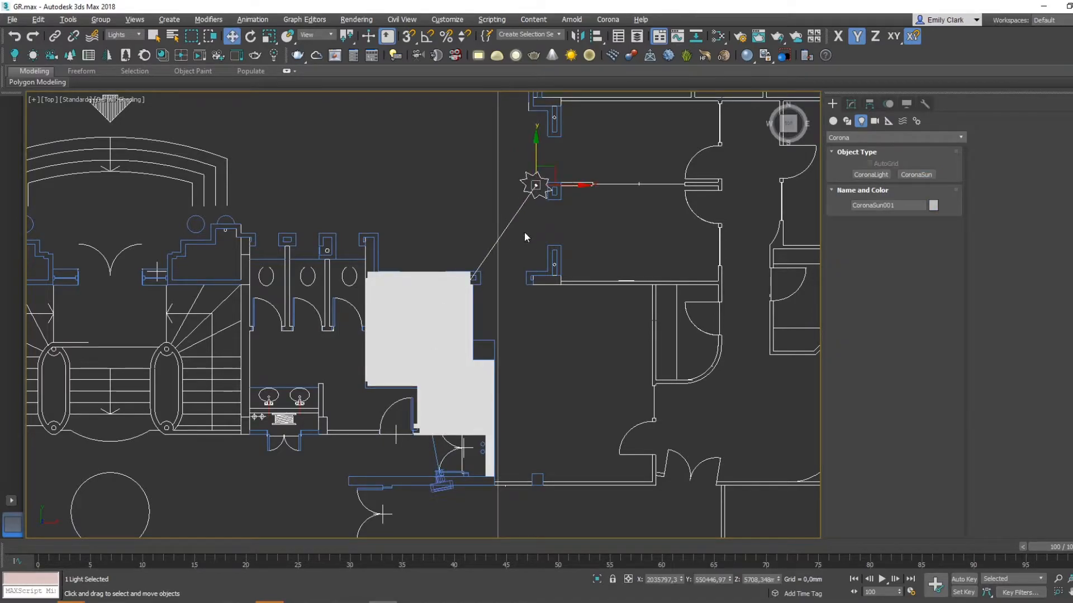
key(p)
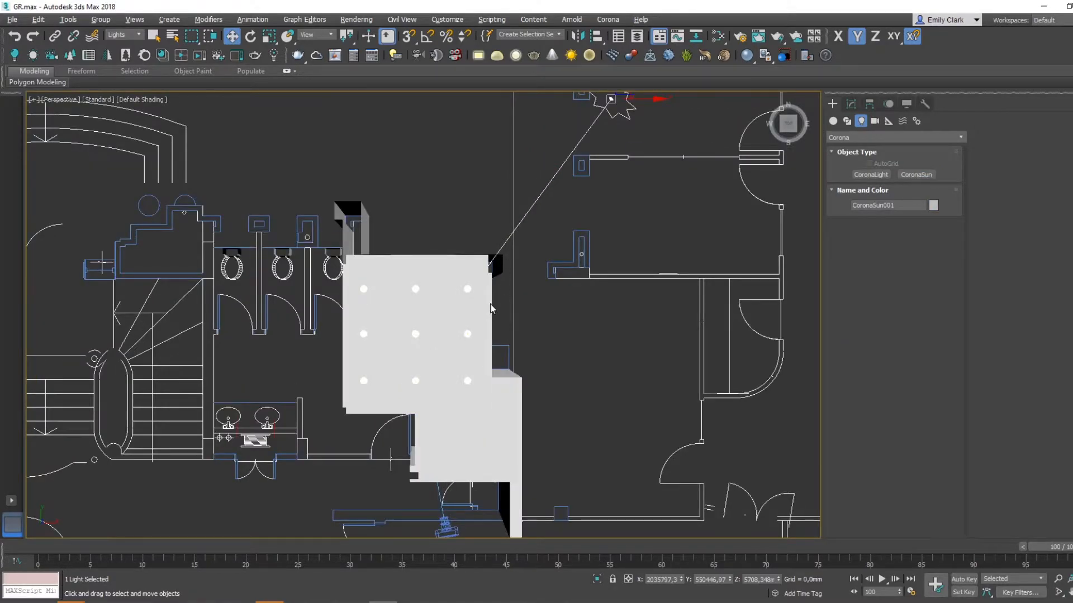
Step: Move the Corona Sun farther from the kitchen in the Perspective view and raise it to a height of about 6924 mm
scroll(491, 324, up, 3)
alt+middle_drag(491, 336, 584, 240)
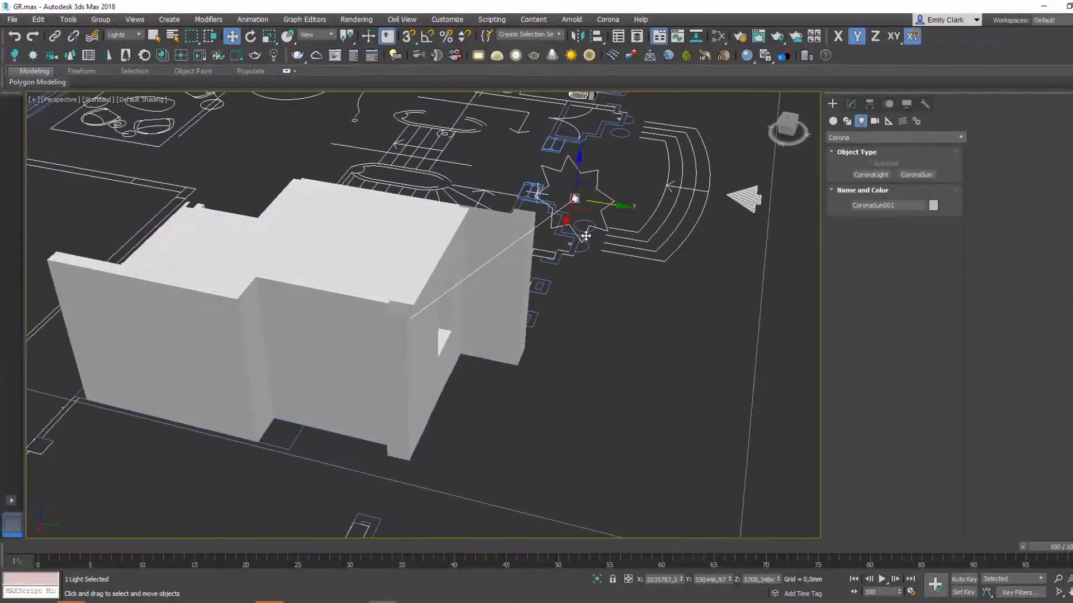
drag(594, 205, 627, 212)
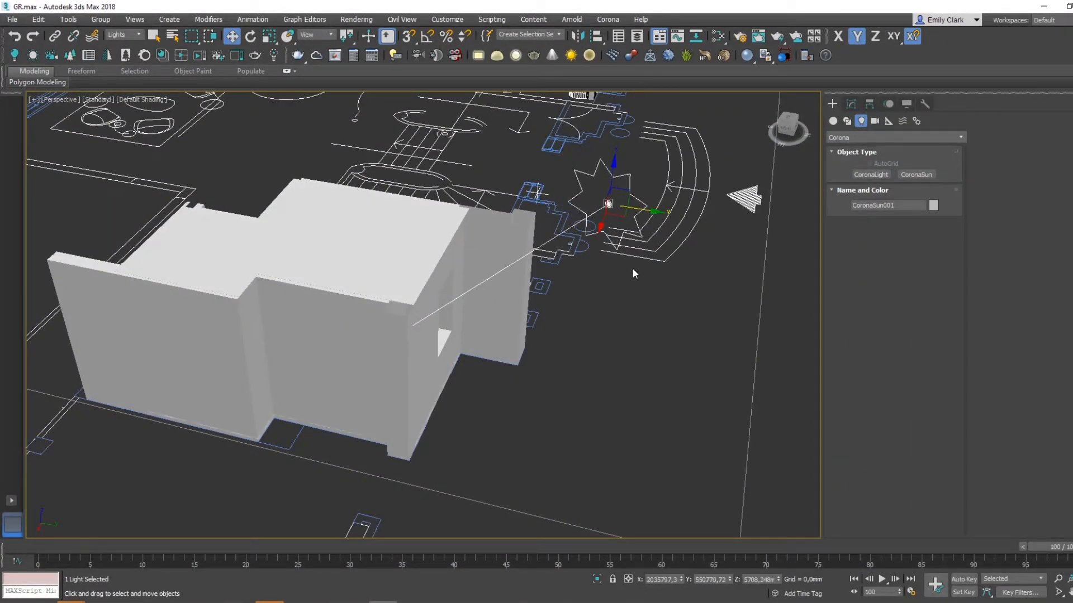
middle_drag(595, 313, 594, 373)
scroll(594, 373, down, 2)
drag(604, 287, 683, 243)
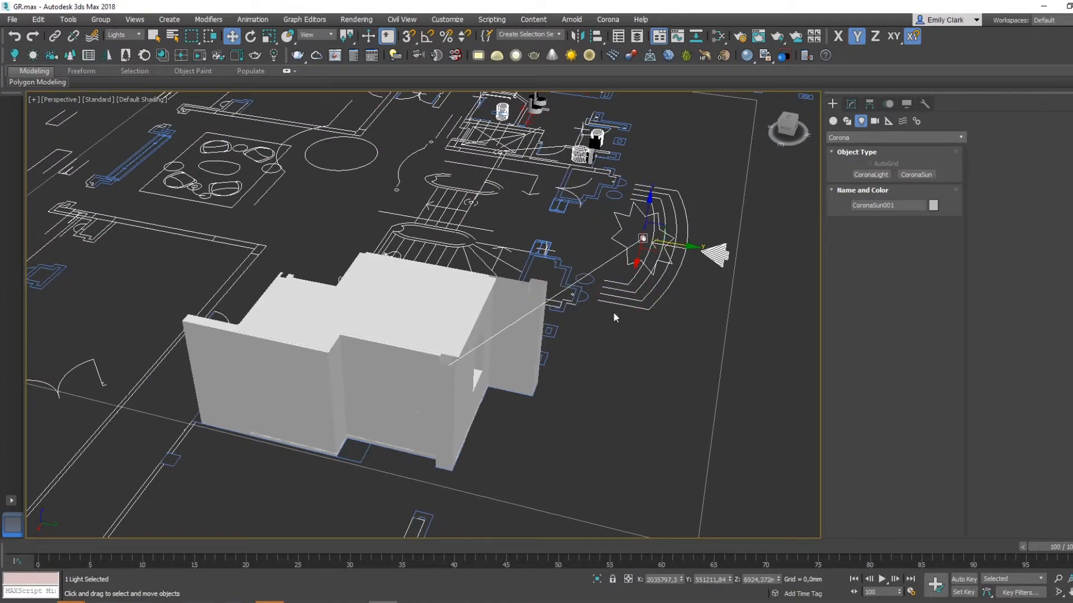
alt+middle_drag(379, 307, 399, 315)
Step: Restore the camera view in the four-viewport layout, start the interactive rendering and slightly reframe the kitchen
key(c)
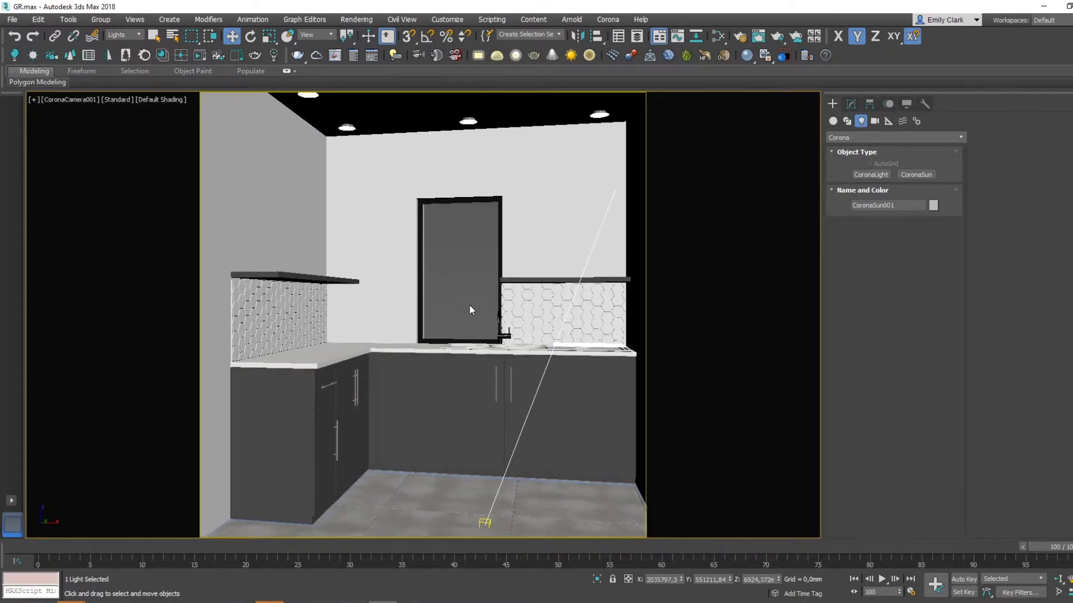
key(alt+w)
click(626, 202)
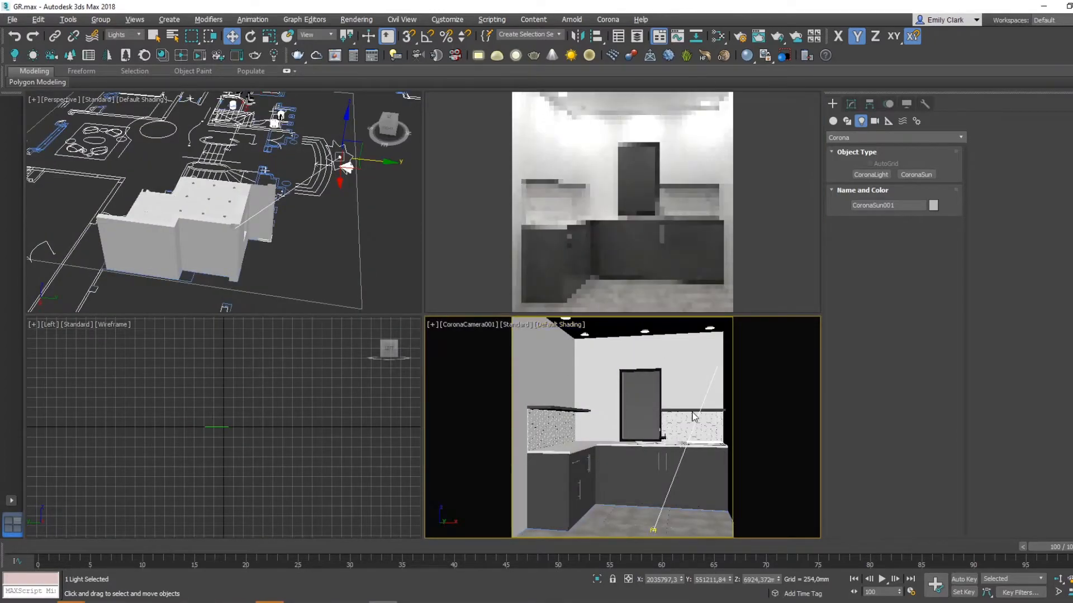
middle_drag(696, 367, 700, 379)
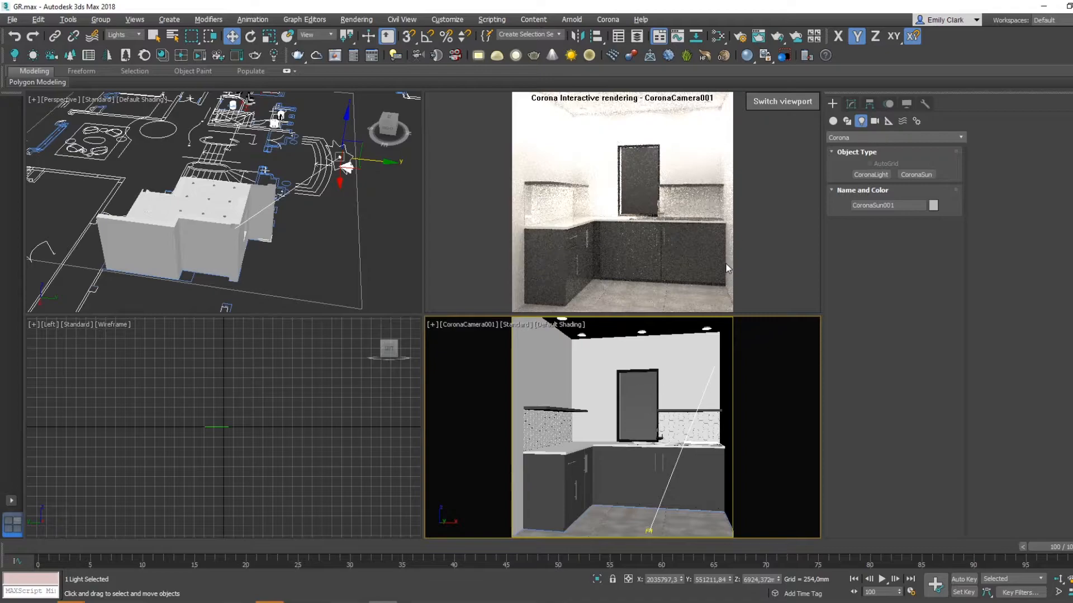
Step: Set the Corona Sun's intensity to 0.7 and its size to 3
click(852, 103)
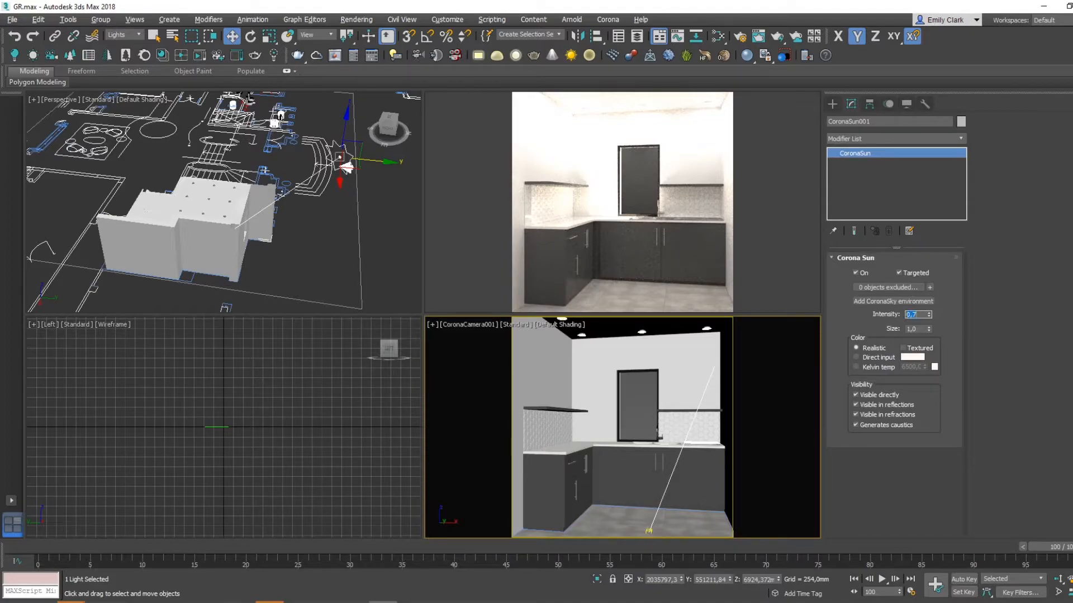
key(Tab)
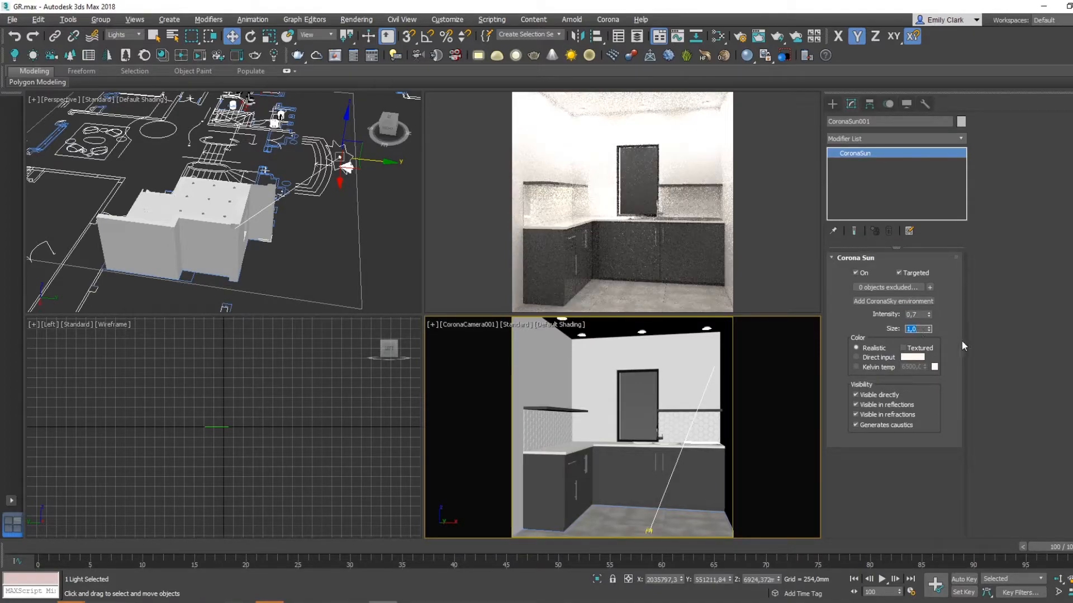
text(3)
Step: Lower the camera's simple exposure to -2 EV, refine it to -1.38 EV, and close Render Setup
click(355, 20)
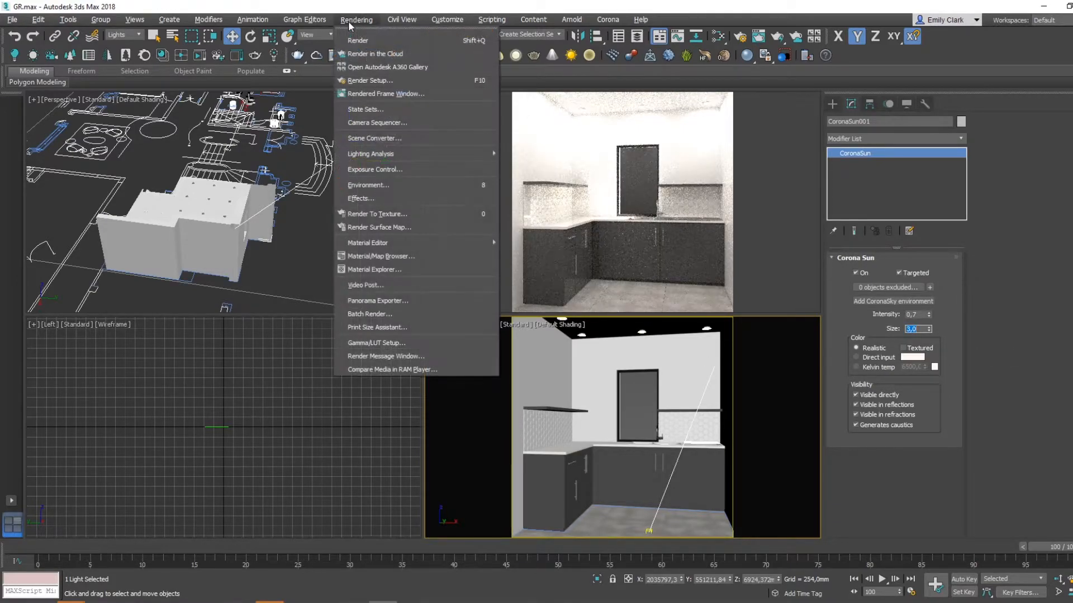
click(370, 80)
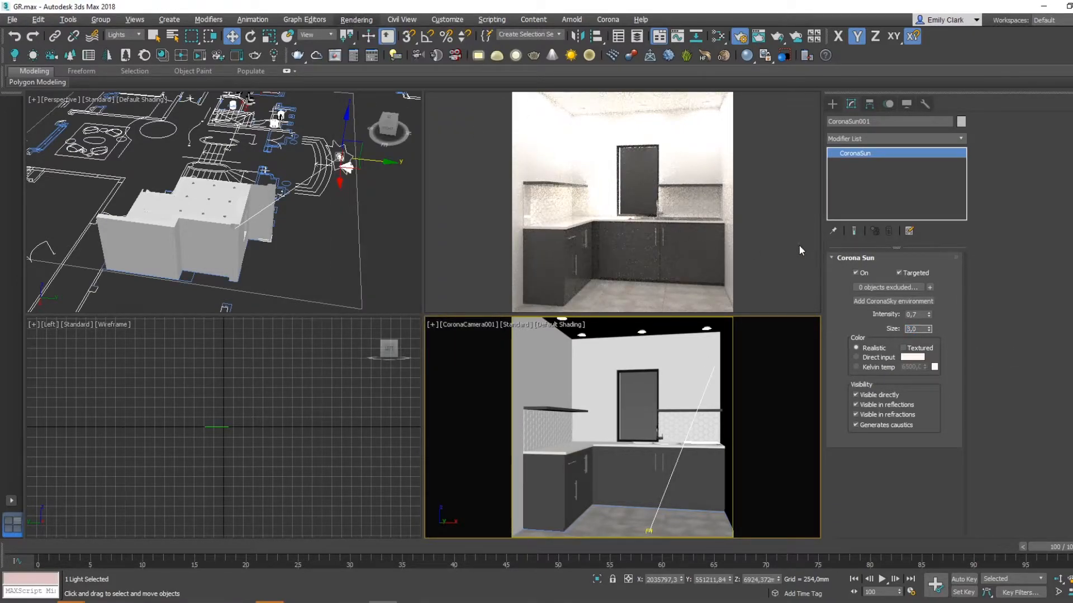
click(197, 134)
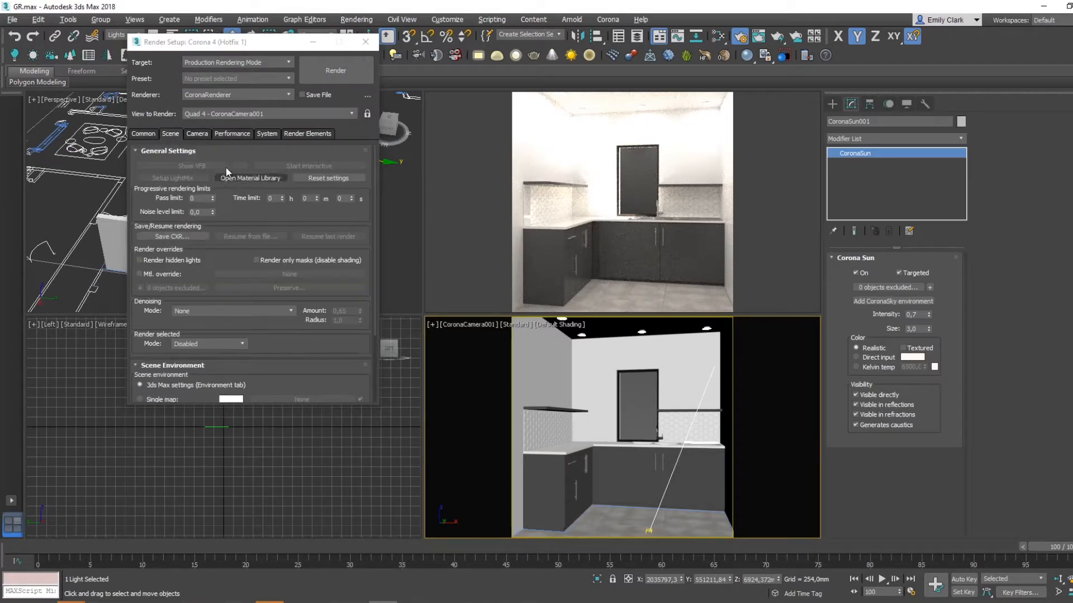
scroll(237, 184, down, 5)
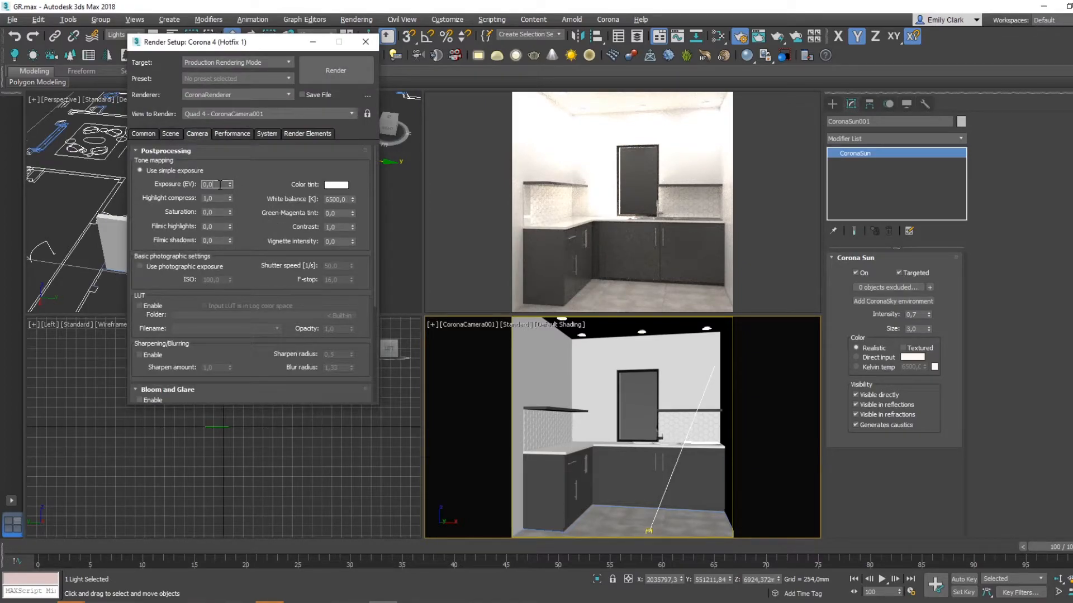
text(2)
key(Return)
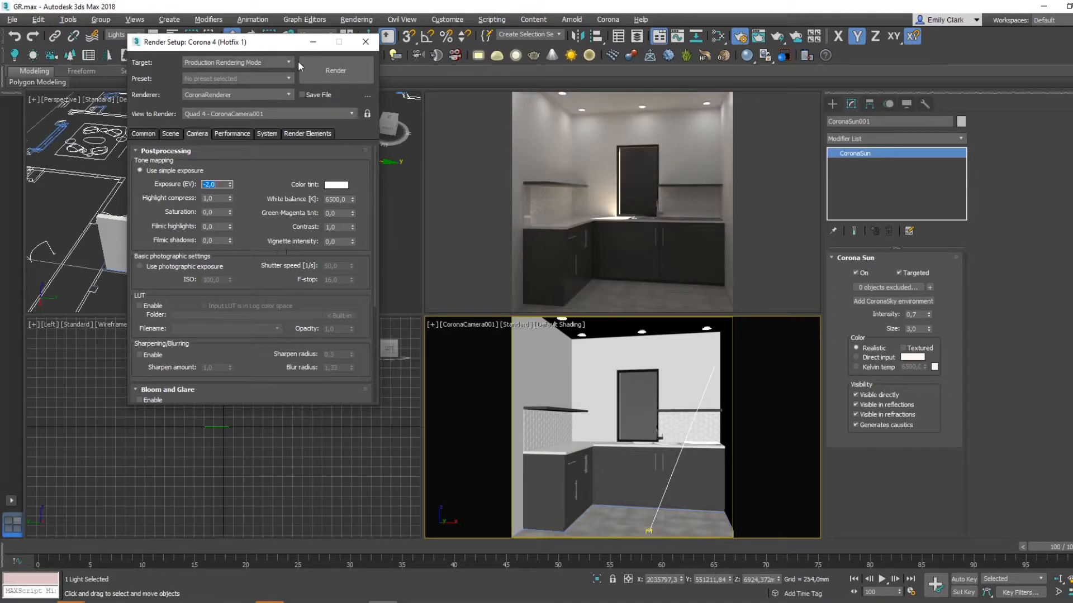
drag(229, 186, 228, 170)
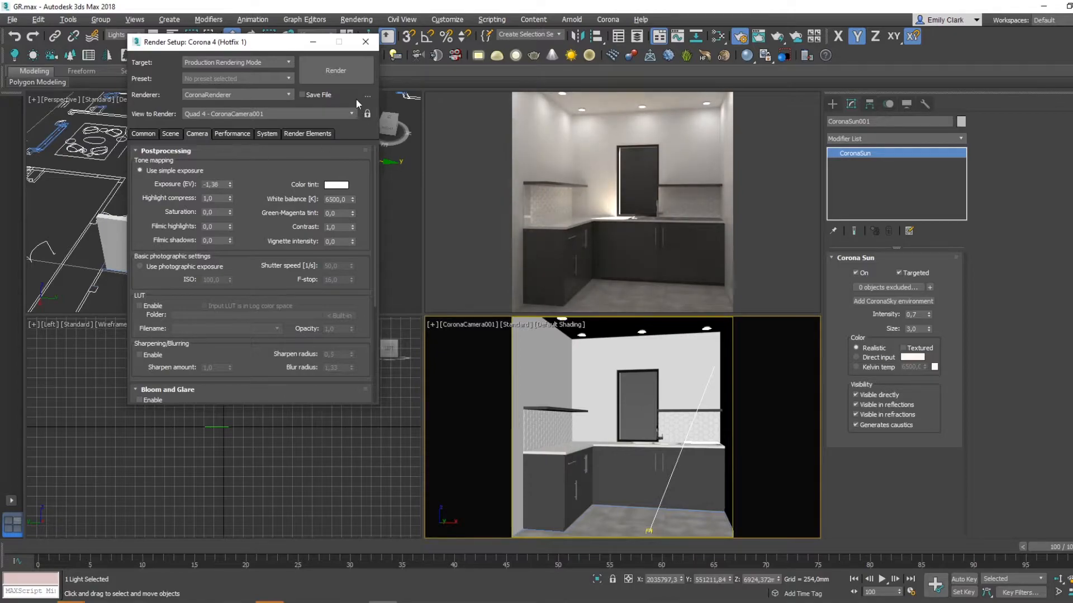
click(365, 41)
Step: Orbit the camera slightly, select a ceiling Corona downlight, enlarge its disk radius to about 139 mm and set its intensity to 50
alt+middle_drag(575, 485, 595, 470)
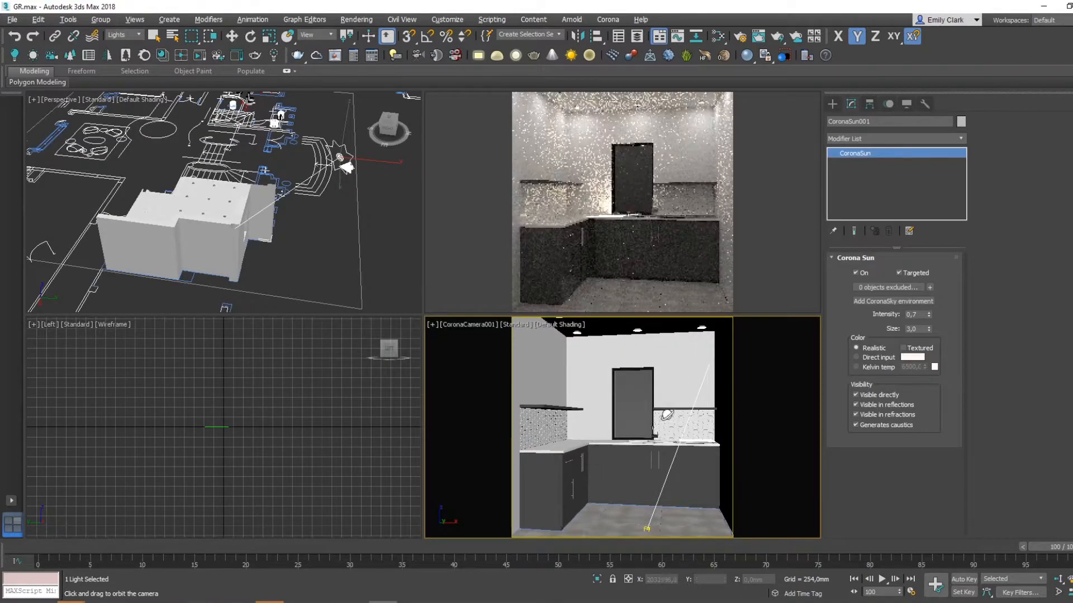
click(832, 104)
right_click(631, 399)
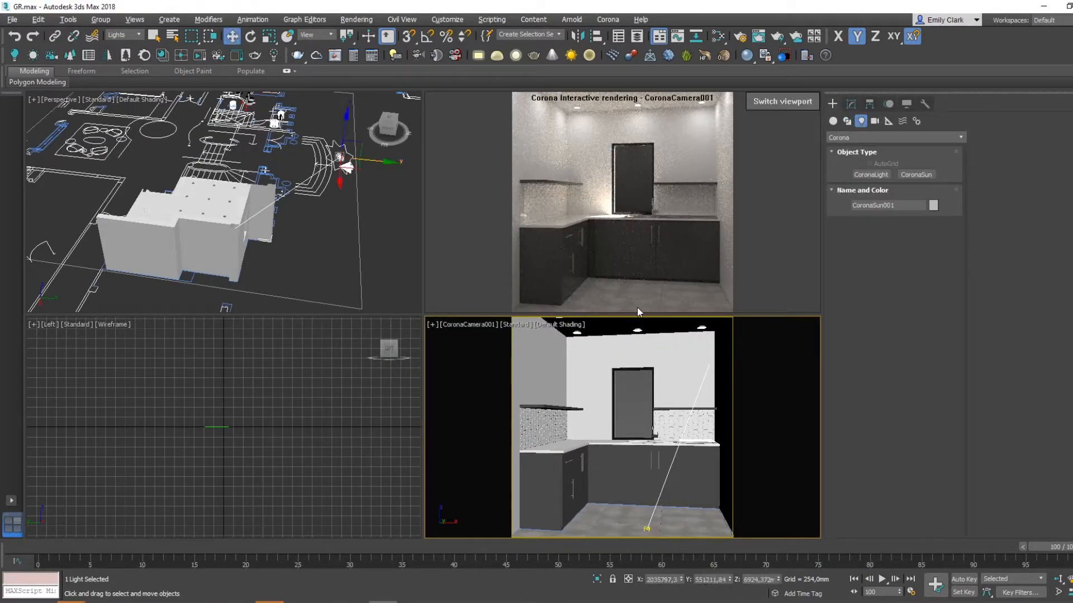
click(655, 335)
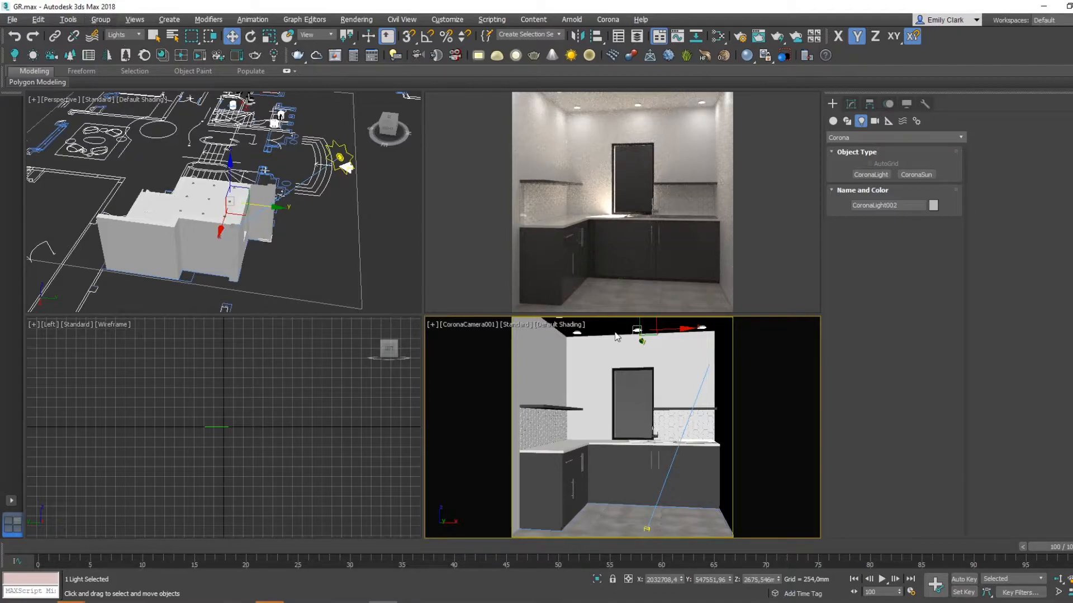
click(851, 104)
drag(929, 381, 937, 324)
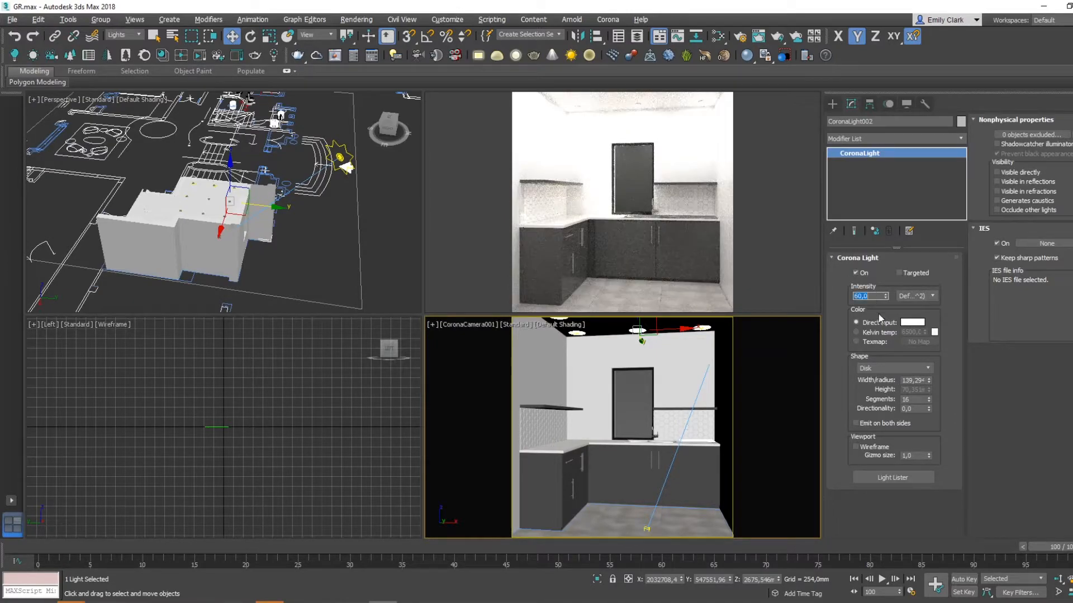
text(50)
key(Return)
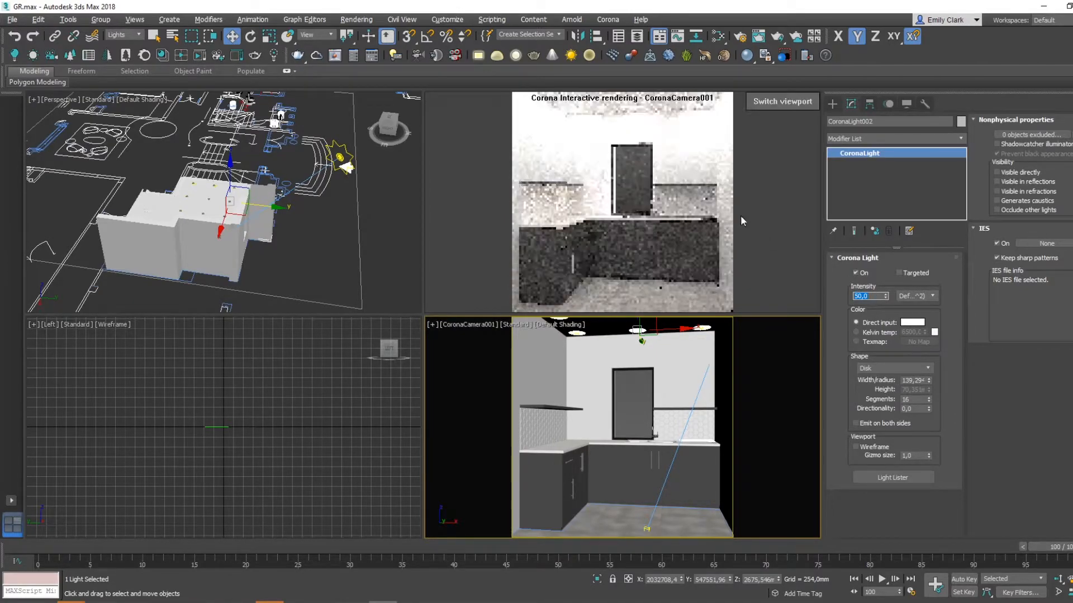
Step: Raise the camera's highlight compression to about 1.86 in the tone mapping settings and close Render Setup
click(356, 20)
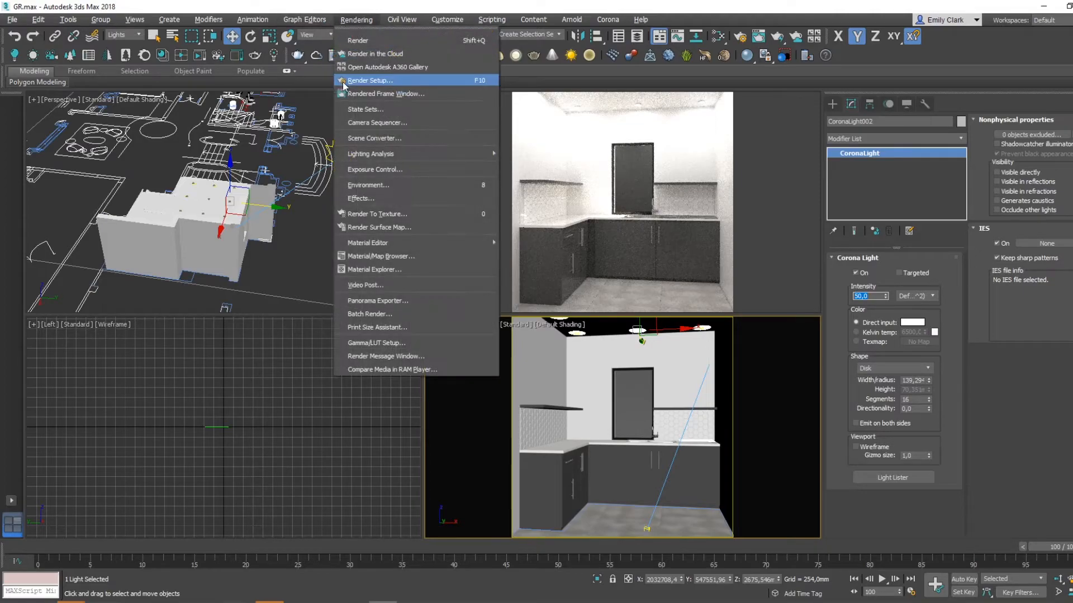
click(343, 81)
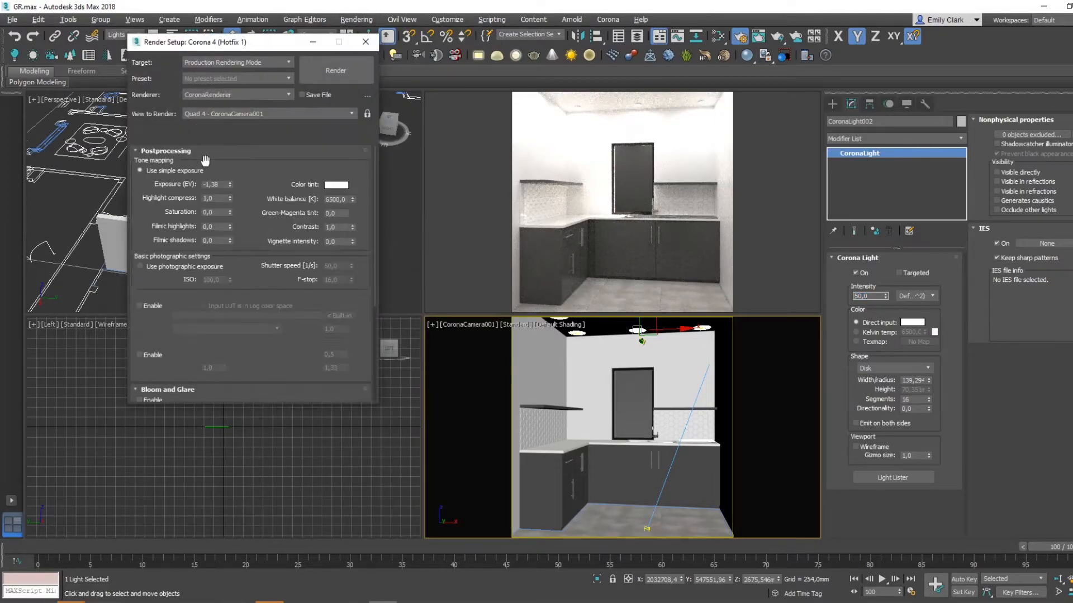
drag(229, 199, 263, 158)
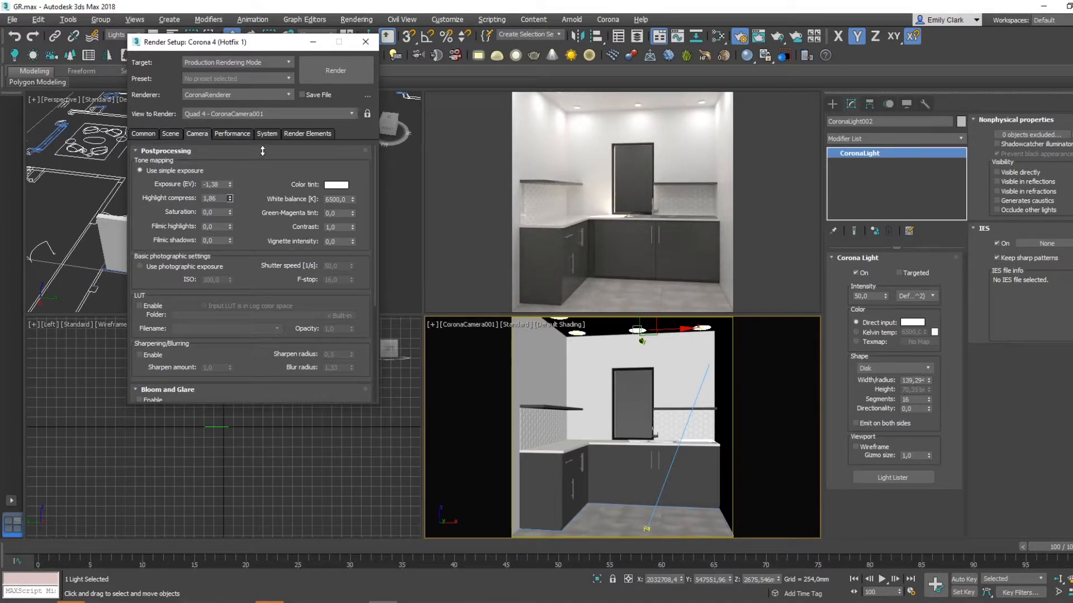
click(365, 42)
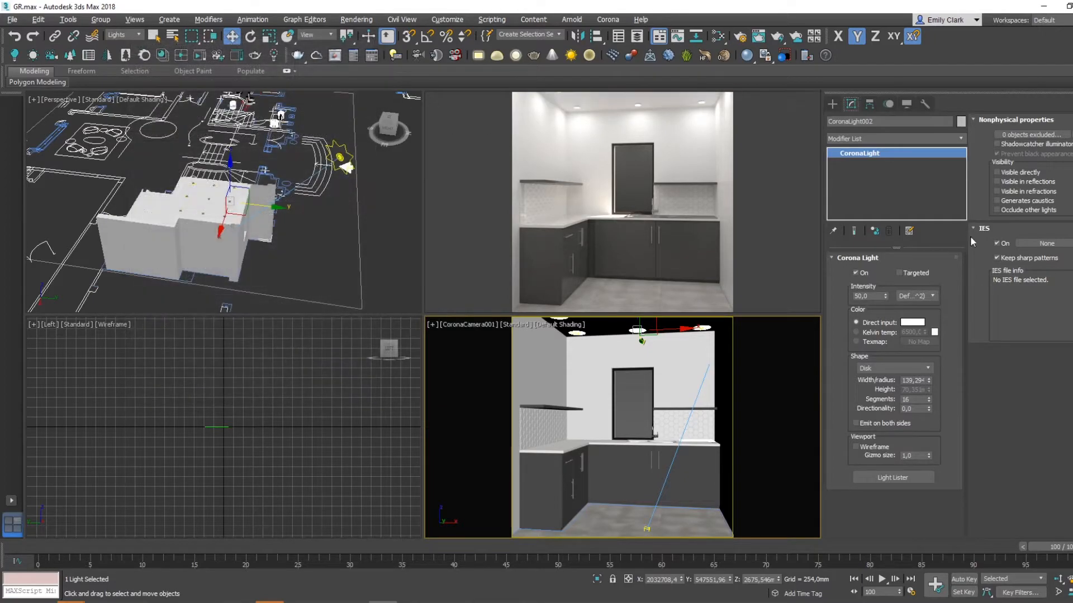
click(832, 104)
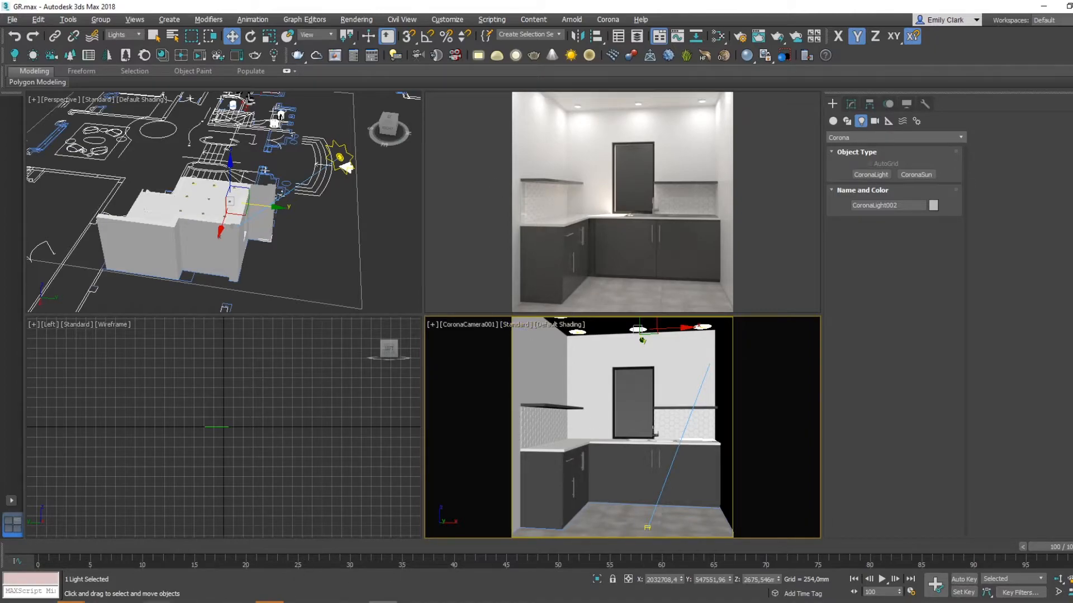
right_click(135, 571)
click(119, 551)
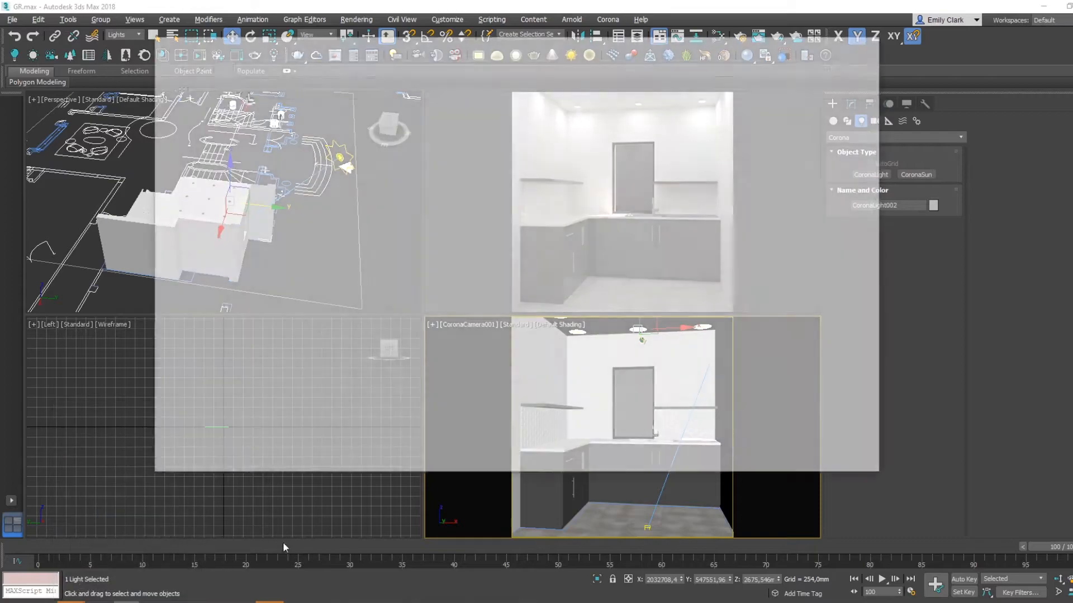
click(491, 281)
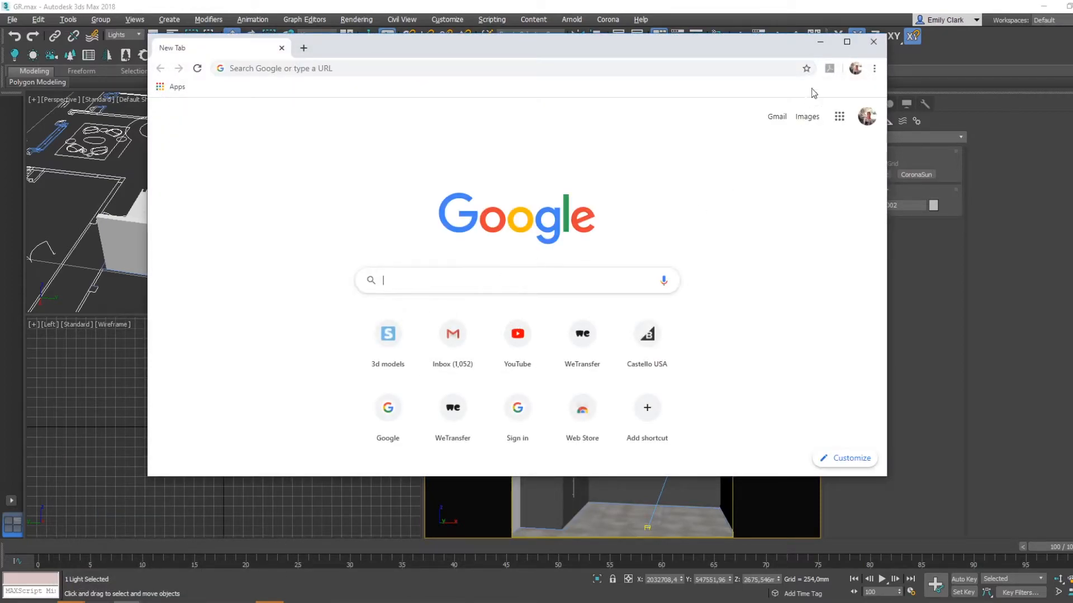
click(873, 42)
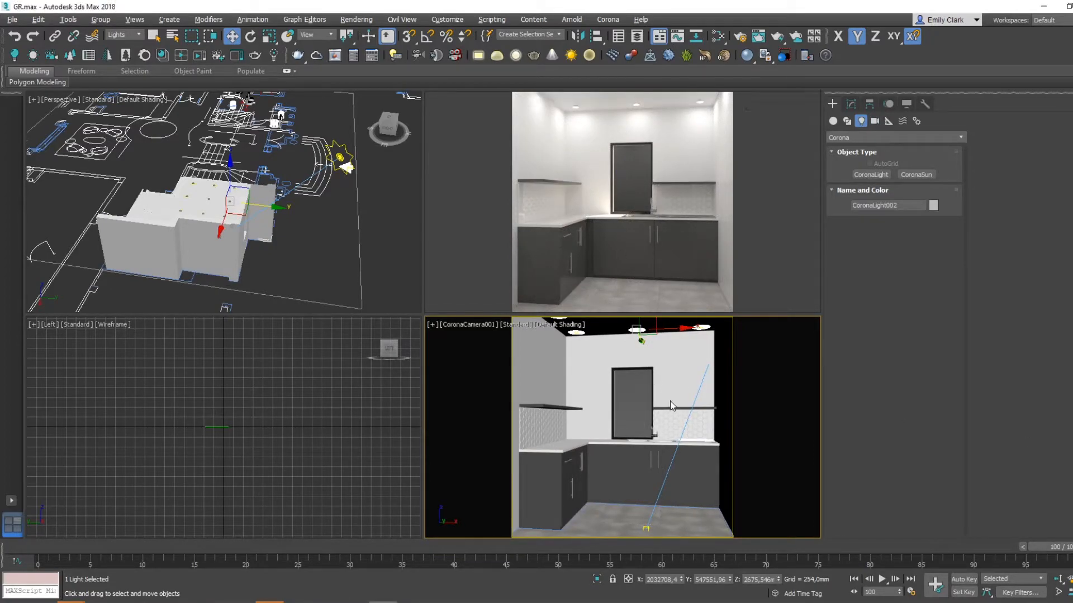
Step: Open the Slate Material Editor, shrink its window and place it clear of most of the render preview
key(m)
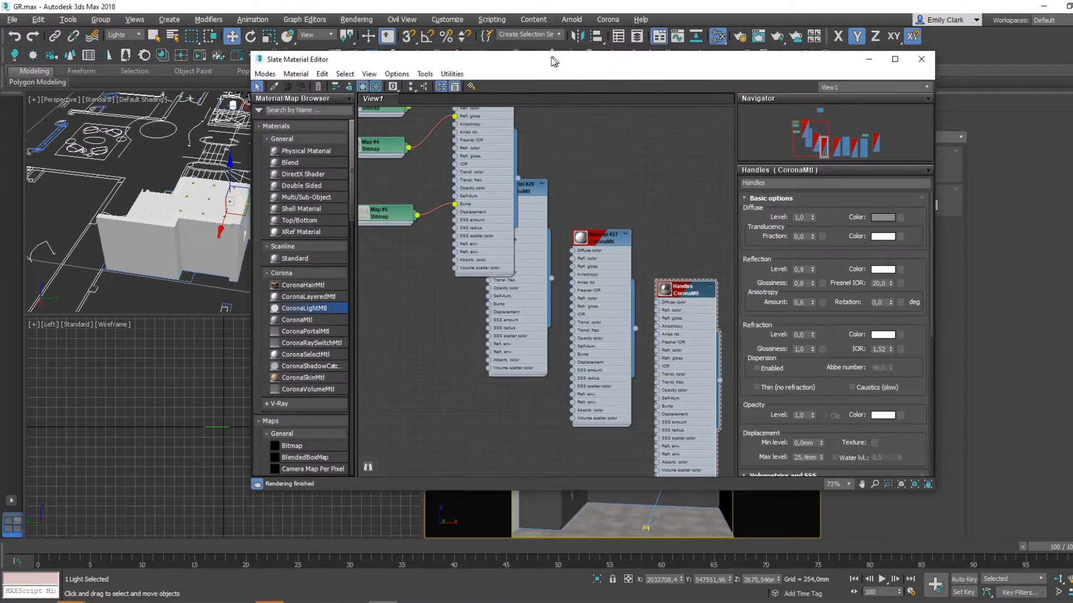
drag(553, 62, 796, 53)
drag(494, 44, 783, 187)
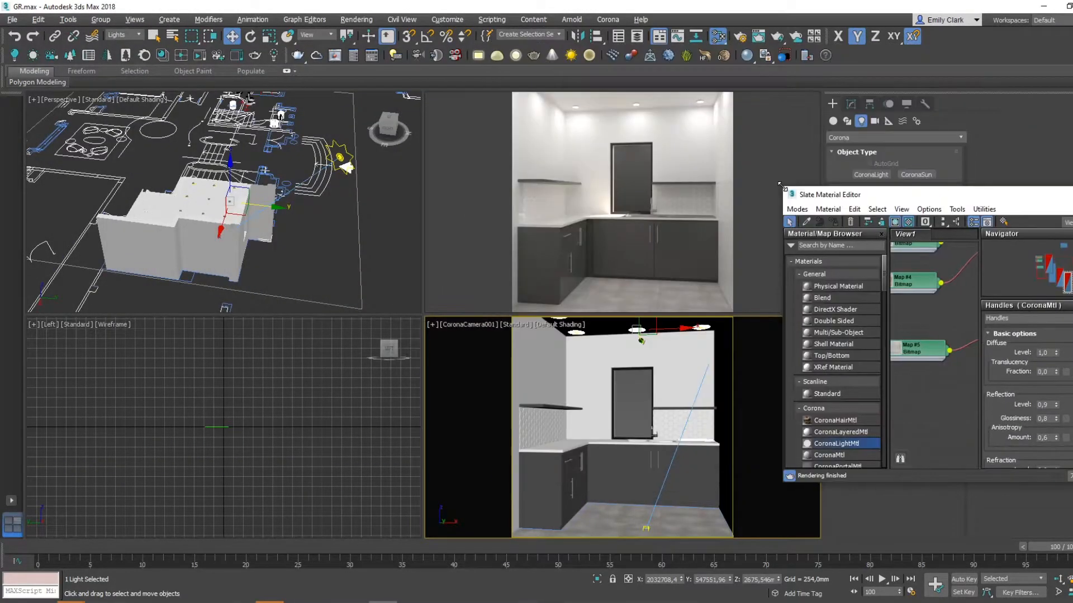
drag(854, 197, 771, 76)
Step: Set the selection filter to All, pick the material from the kitchen cabinets and open its parameters
click(724, 102)
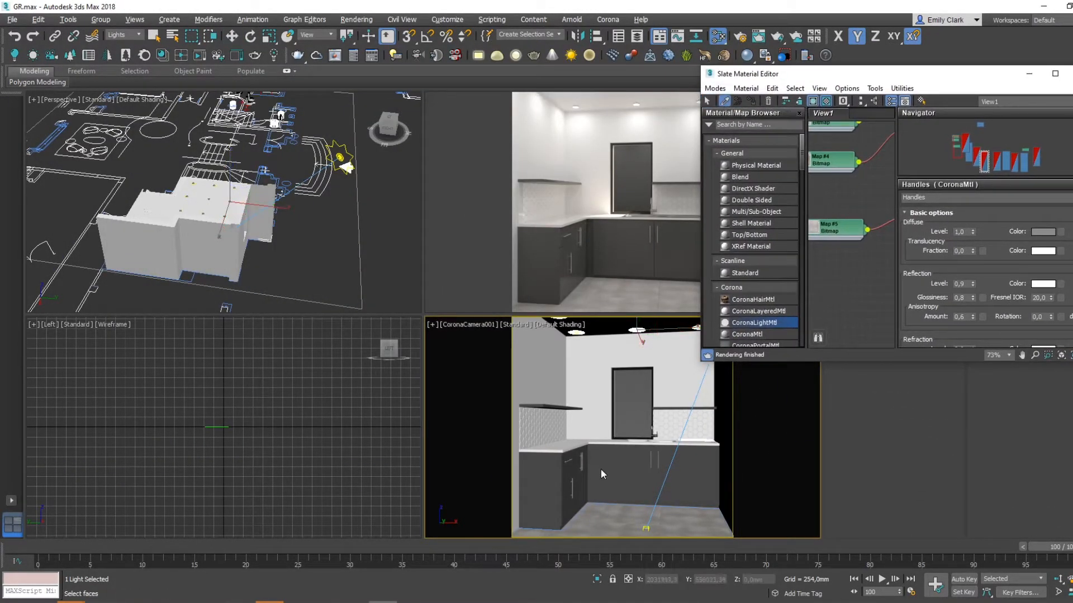
click(127, 34)
click(112, 45)
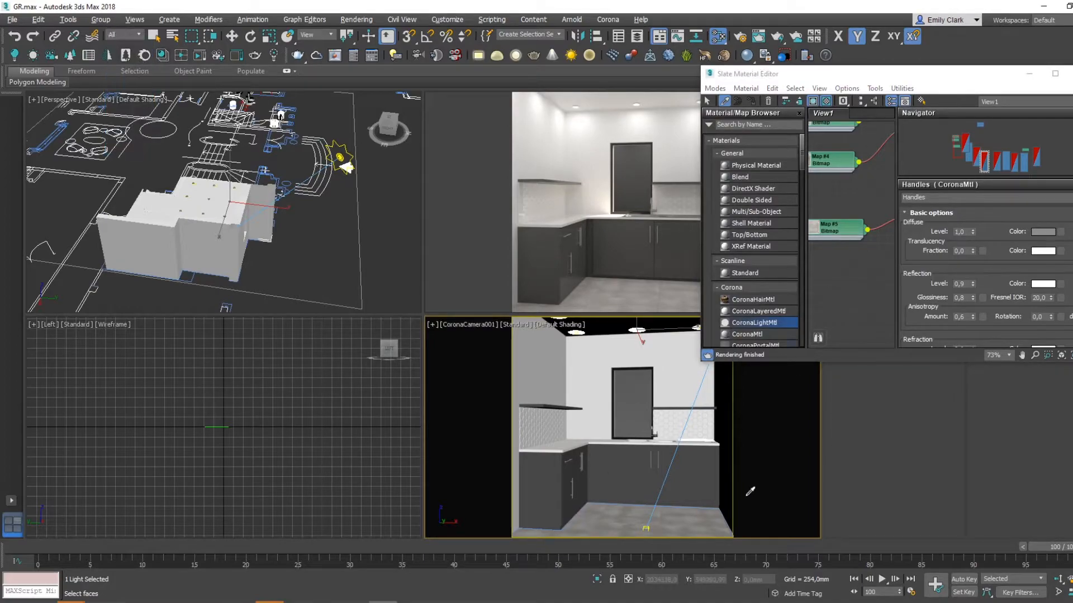
click(631, 471)
double_click(838, 150)
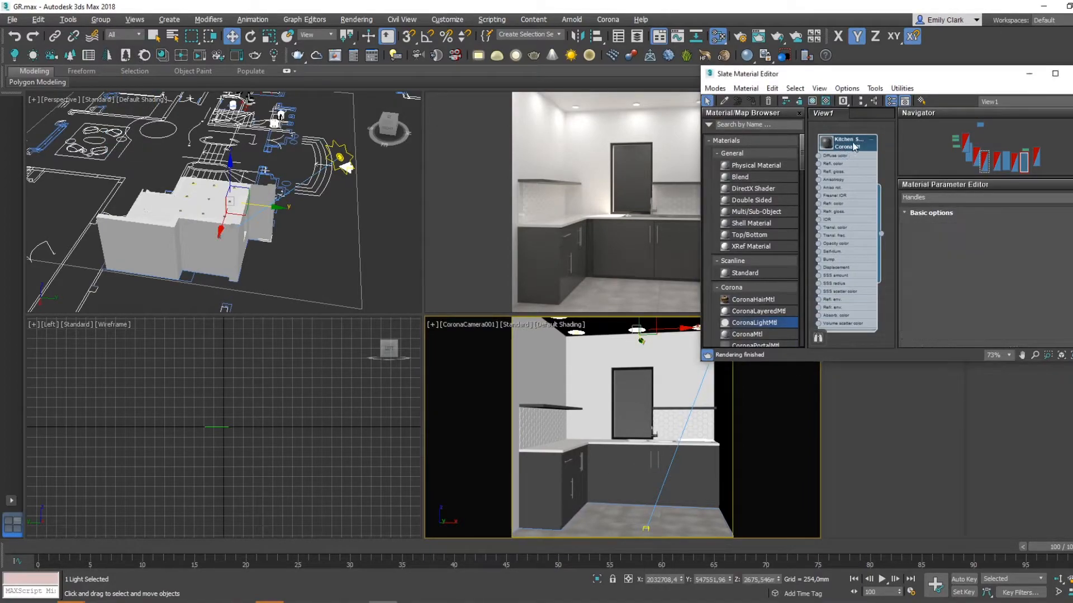
drag(852, 138, 860, 147)
Step: Enlarge and reposition the Slate Material Editor window, and stop the interactive rendering
drag(884, 78, 723, 29)
drag(931, 315, 1049, 402)
drag(718, 27, 864, 69)
click(619, 178)
right_click(619, 176)
click(643, 229)
Step: Make room beside the Kitchen Surface material node and add the 6971-bump image from the GR folder there as a bitmap
drag(846, 149, 880, 182)
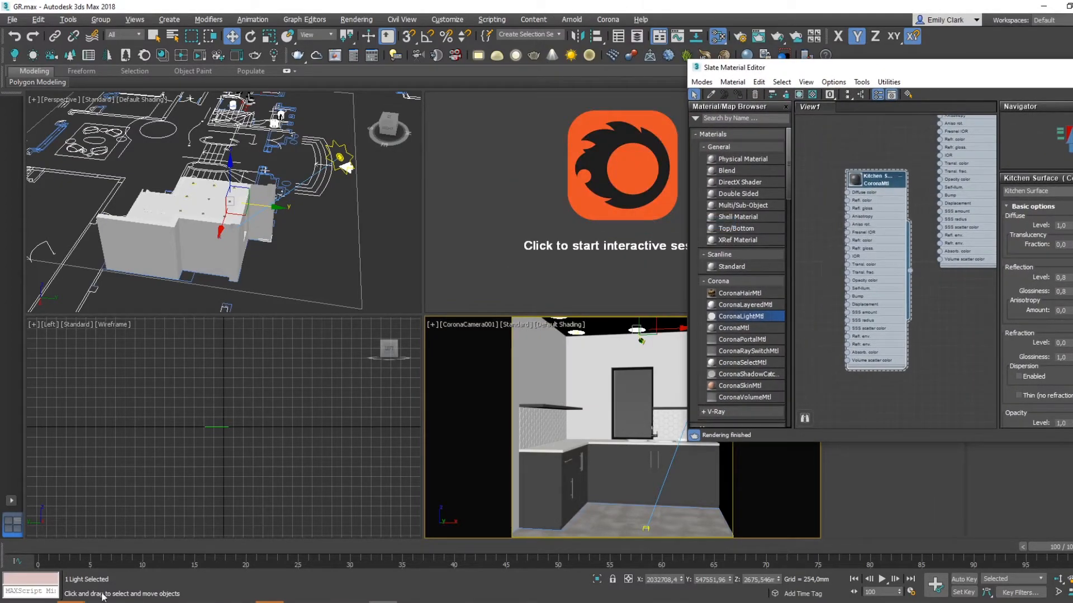
click(111, 573)
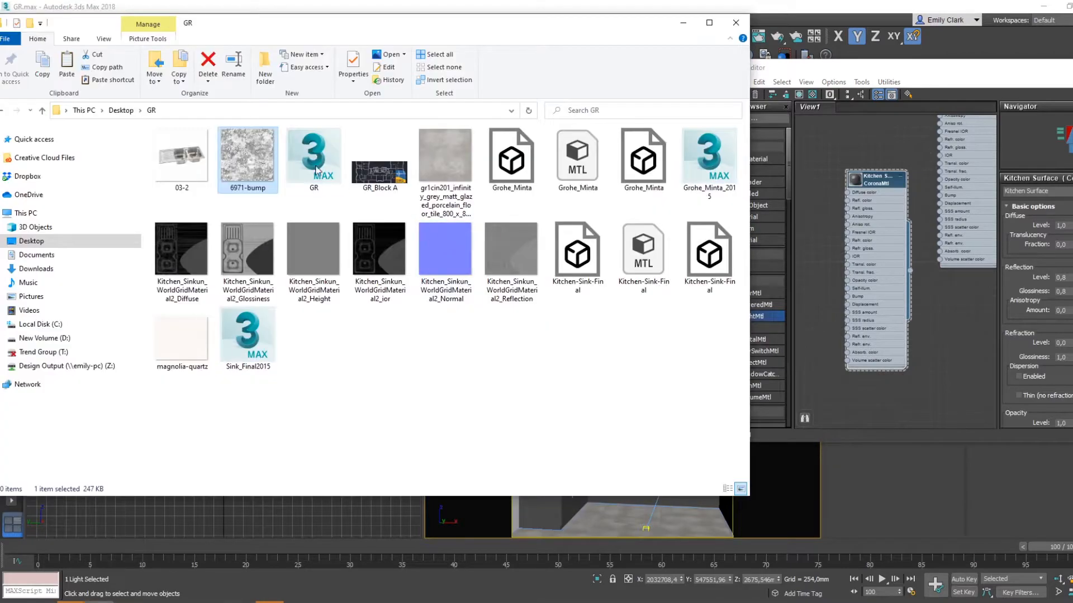
drag(247, 159, 813, 212)
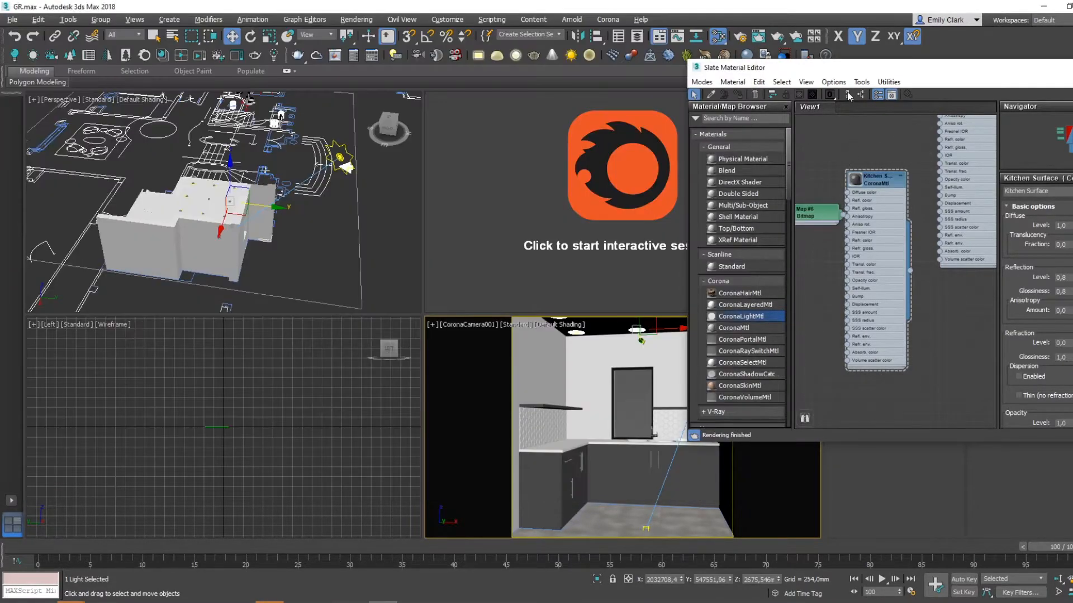
Step: Reposition and enlarge the Slate Material Editor window, with the 6971-bump bitmap node placed beside the Kitchen Surface node
drag(852, 69, 597, 18)
middle_drag(628, 147, 690, 191)
drag(631, 213, 614, 206)
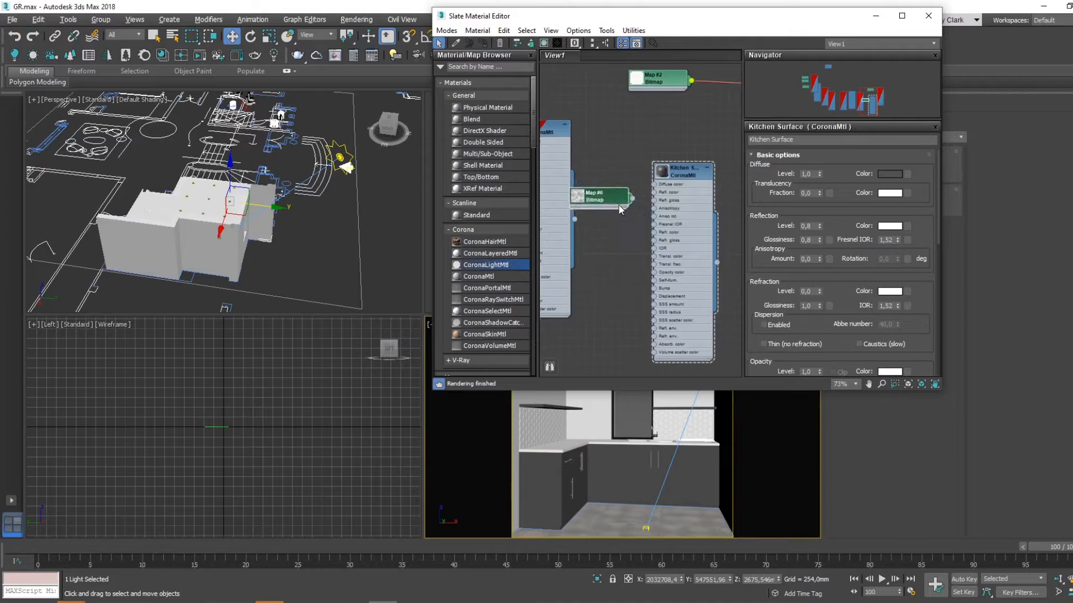
drag(939, 390, 1021, 445)
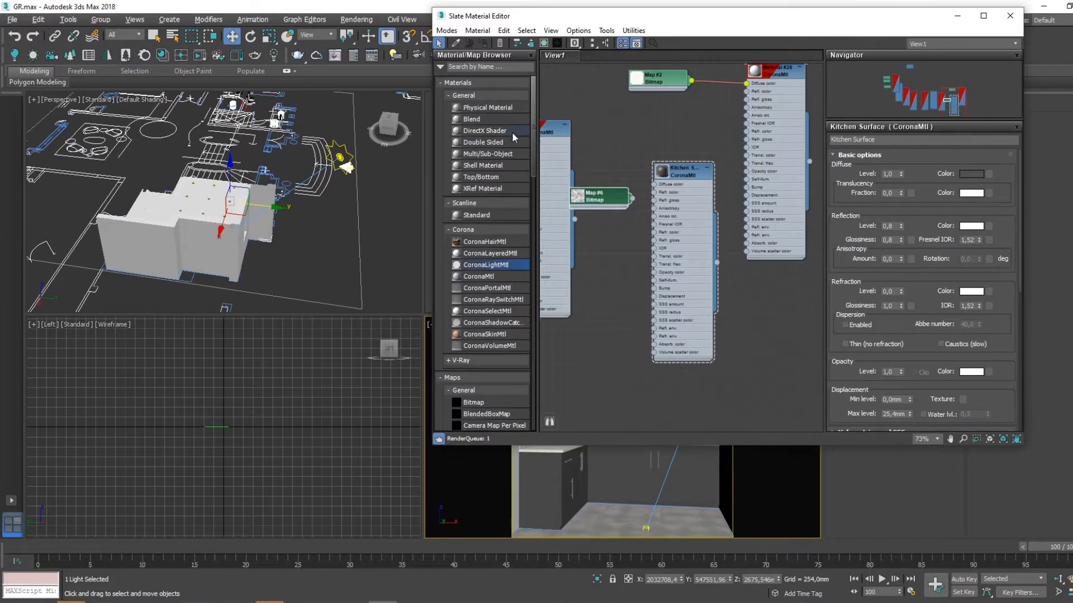
Step: Check the 6971-bump bitmap's texture pattern in an enlarged preview and close that preview
right_click(601, 203)
click(643, 259)
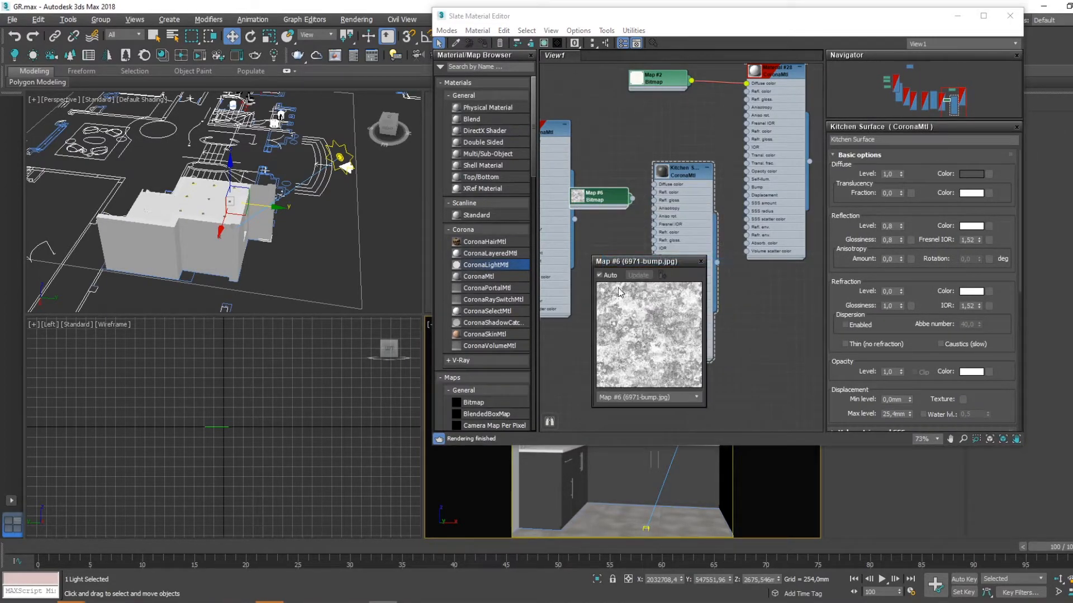
click(701, 262)
Step: Connect the 6971-bump bitmap to Kitchen Surface's Refl. color and open the material's preview beside the node
scroll(688, 178, up, 3)
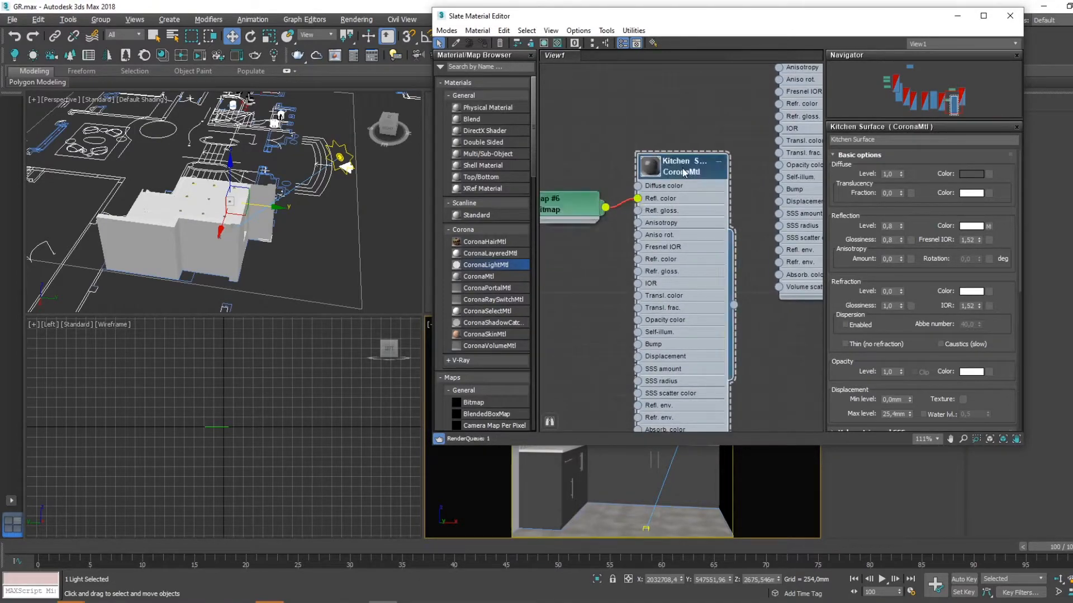
right_click(686, 163)
click(726, 224)
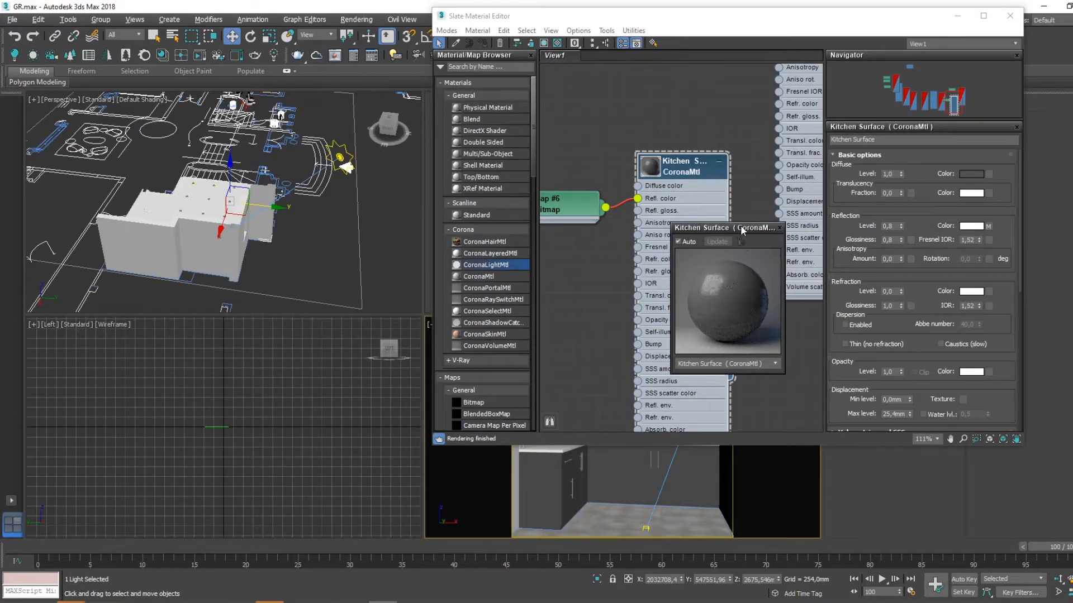
drag(727, 228, 767, 140)
Step: Close the material preview, show the 6971-bump bitmap as shaded in the viewports, and minimize the material editor
double_click(596, 219)
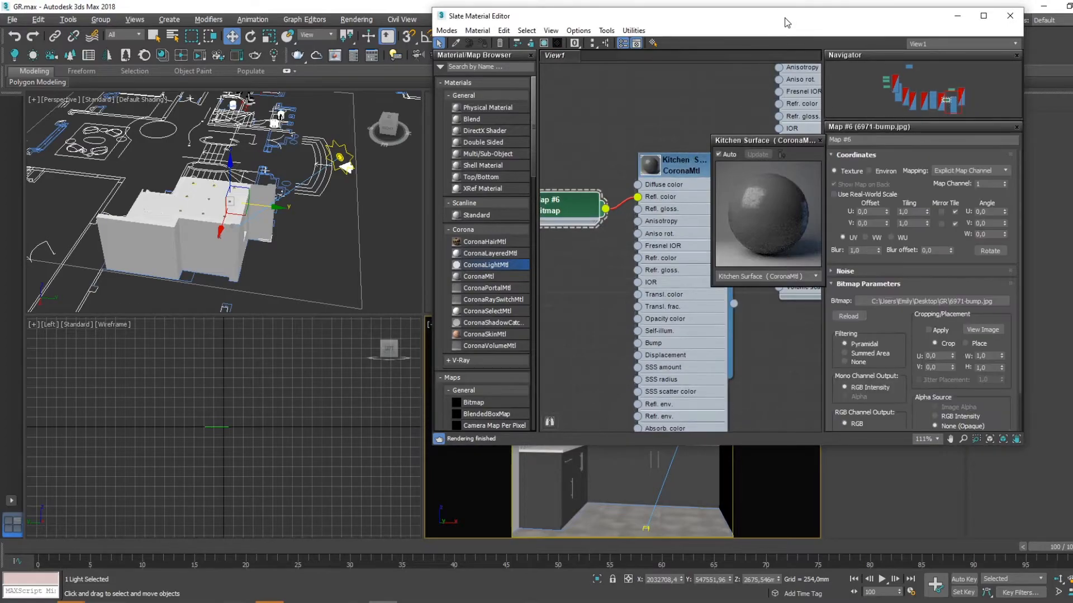
drag(787, 22, 972, 61)
click(820, 140)
middle_drag(823, 143, 946, 157)
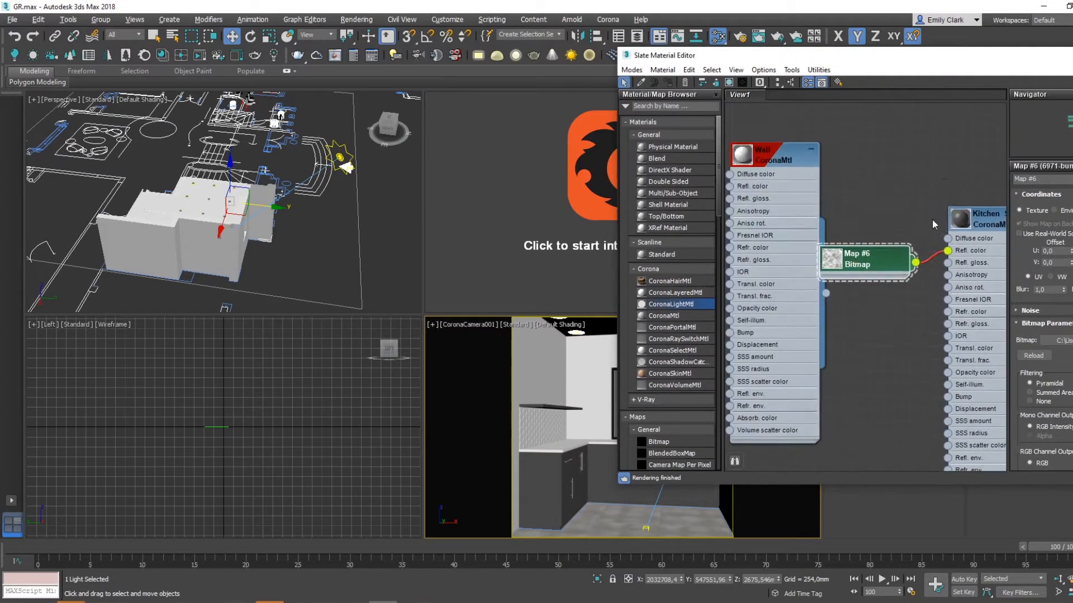
click(729, 84)
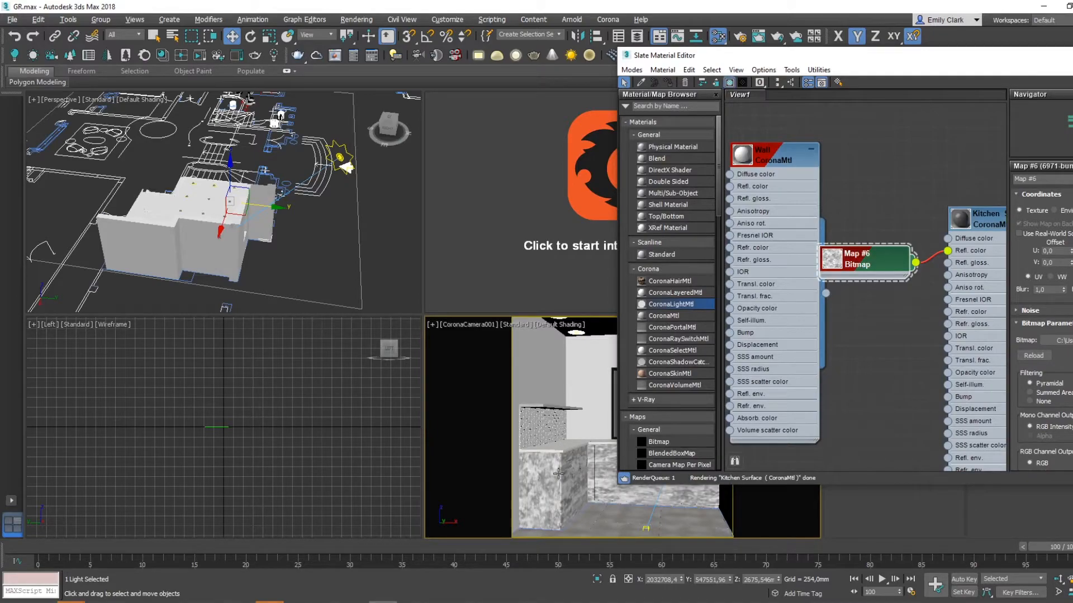
drag(1072, 59, 976, 55)
click(1033, 52)
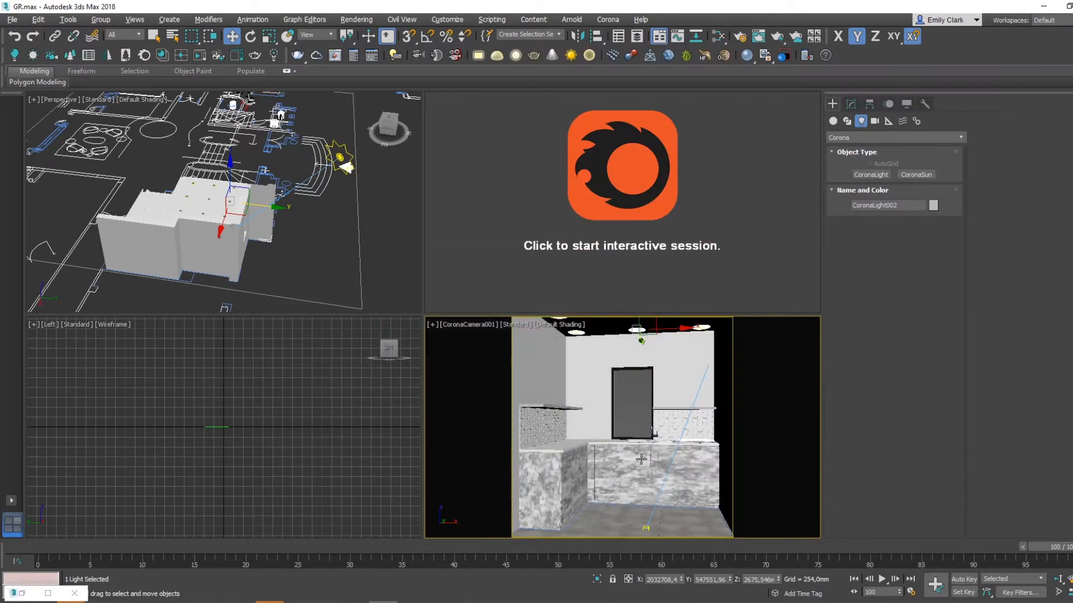
Step: Maximize the camera viewport without safe frames, select the sink-side cabinet fronts and switch to a perspective close-up of them
key(alt+w)
key(shift+f)
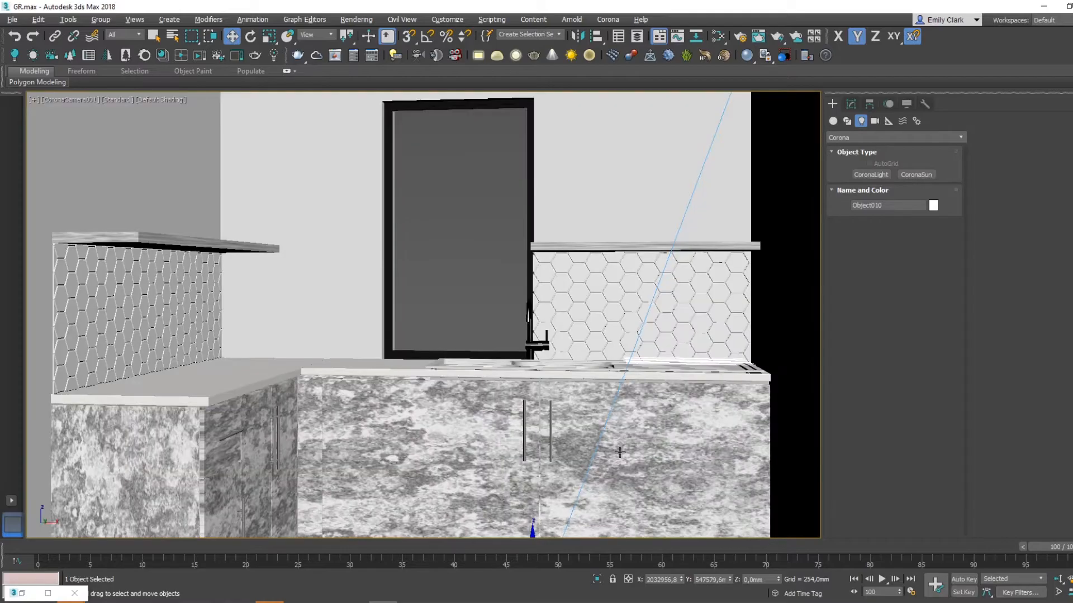
key(p)
key(z)
alt+middle_drag(496, 323, 423, 129)
scroll(424, 129, up, 4)
alt+middle_drag(357, 240, 391, 241)
scroll(391, 241, down, 5)
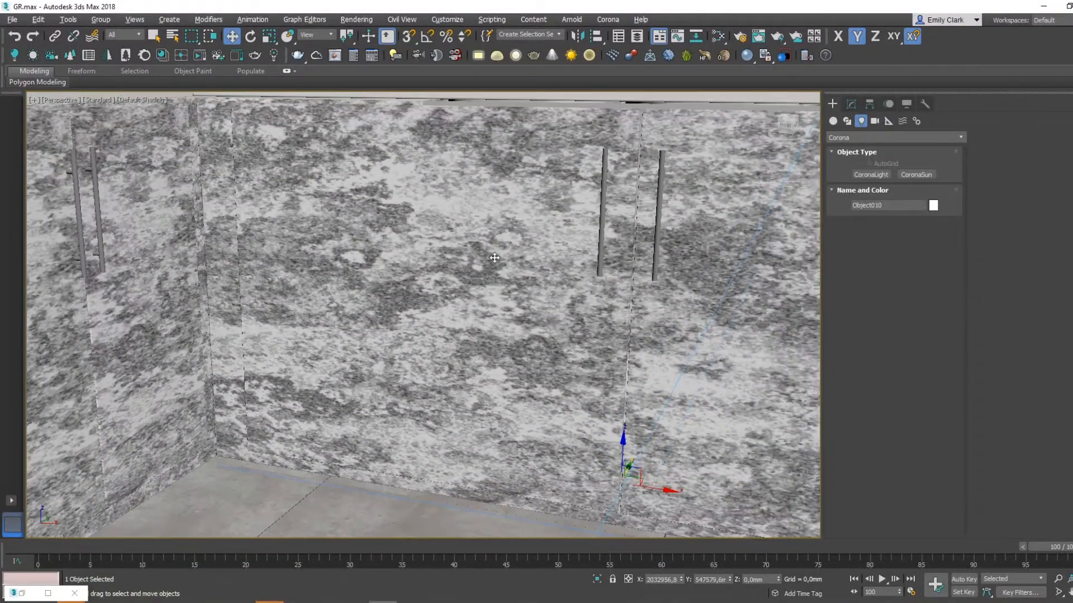
Step: Add a UVW Map modifier with Box mapping to the sink-side cabinet fronts
click(850, 103)
click(865, 136)
text(uvw)
key(Return)
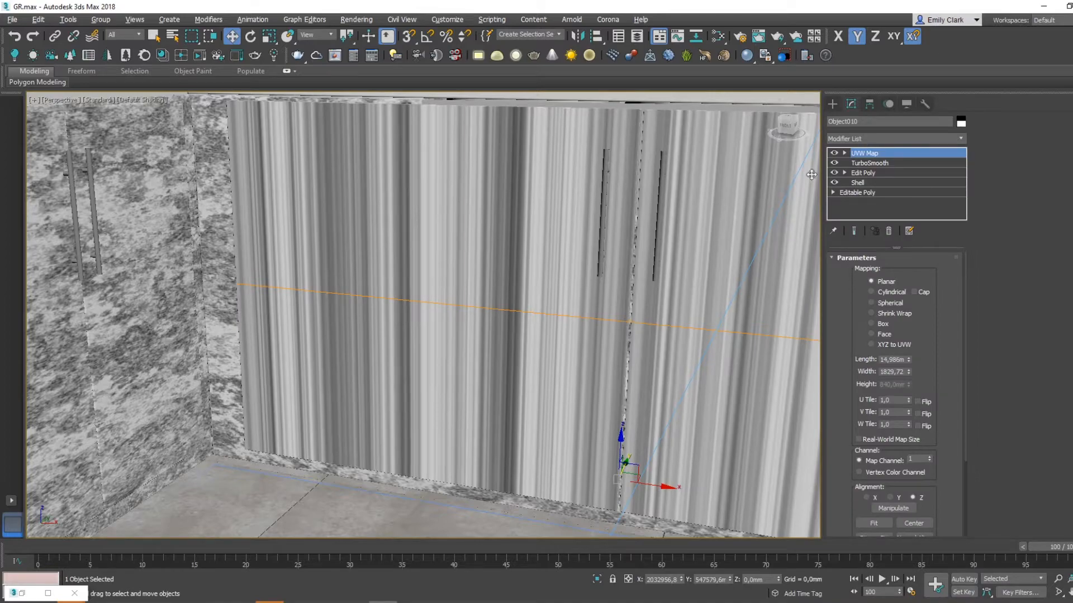
click(871, 324)
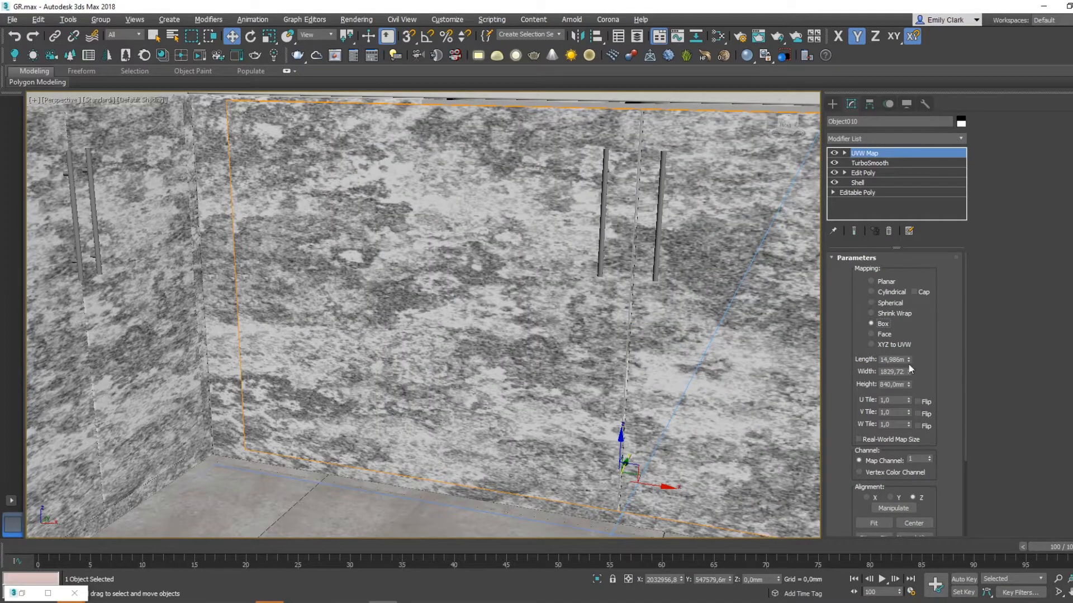
Step: Set the sink-side fronts' mapping width to about 731,89 mm and scale the UVW Map gizmo for a finer pattern
drag(909, 372, 916, 403)
click(845, 153)
click(865, 163)
key(r)
drag(639, 317, 655, 348)
Step: Try to copy the sink-side UVW Map modifier onto the adjoining run of cabinet fronts
right_click(876, 156)
click(907, 207)
middle_drag(262, 285, 468, 270)
click(485, 259)
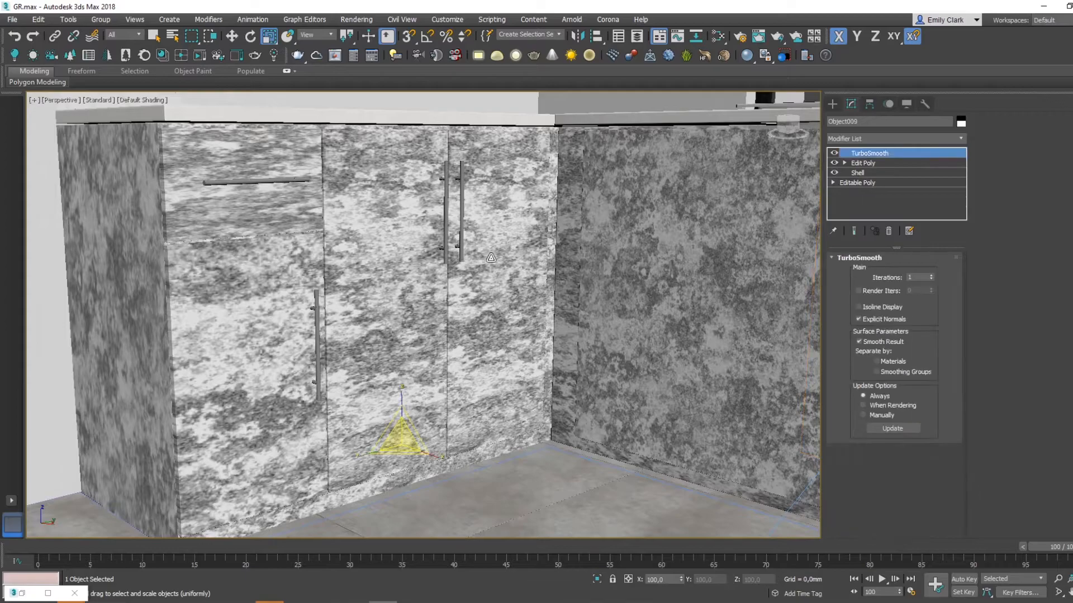
right_click(873, 162)
click(894, 219)
scroll(507, 292, up, 3)
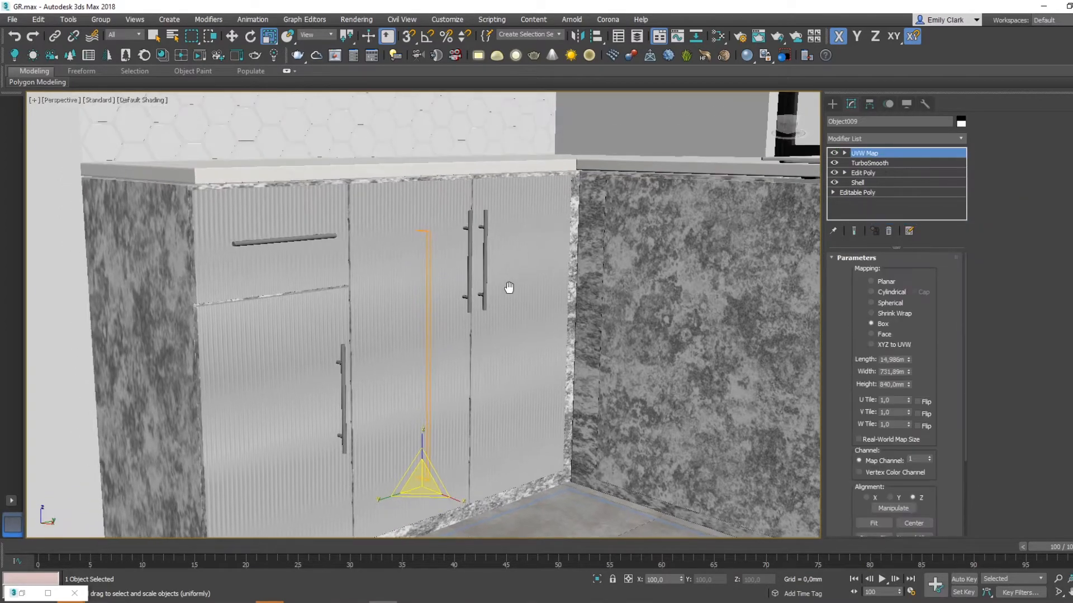
Step: Give the adjoining cabinet fronts their own UVW Map with Box mapping and scale its gizmo horizontally
click(868, 141)
text(uvw)
key(Return)
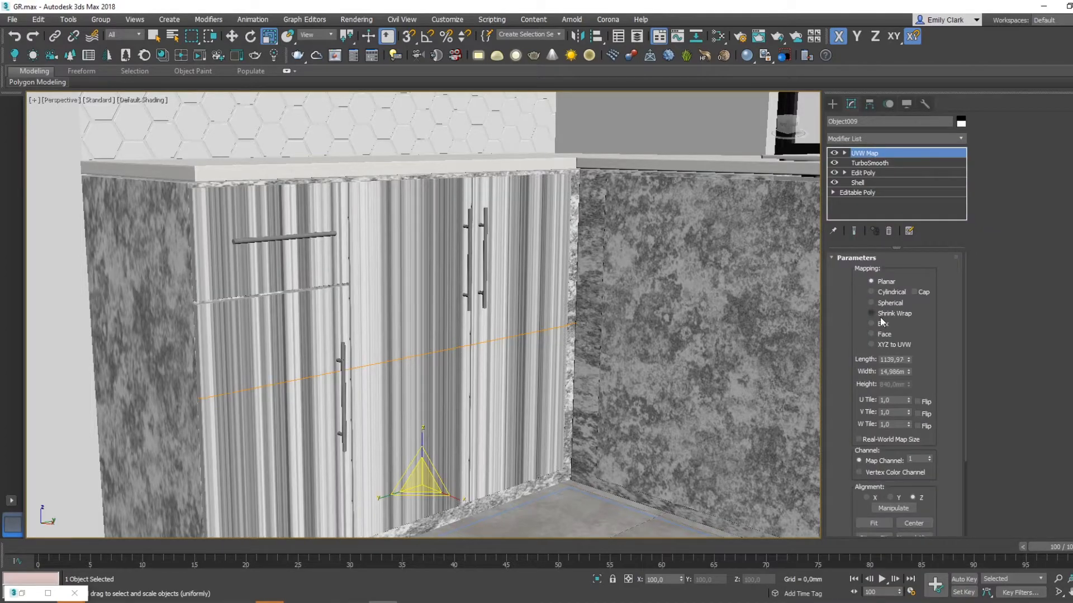
click(871, 324)
click(844, 153)
click(860, 163)
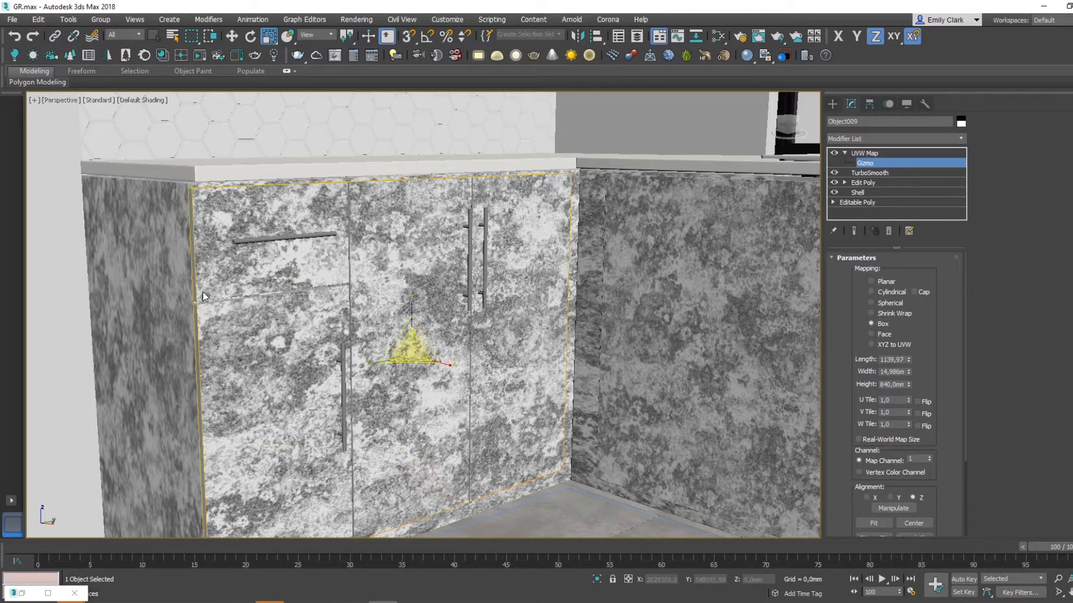
drag(370, 364, 392, 361)
Step: Copy the UVW Map from the adjoining cabinet fronts and paste it onto the cabinet's exposed end panel
middle_drag(360, 301, 480, 305)
right_click(881, 154)
click(902, 205)
scroll(474, 253, up, 1)
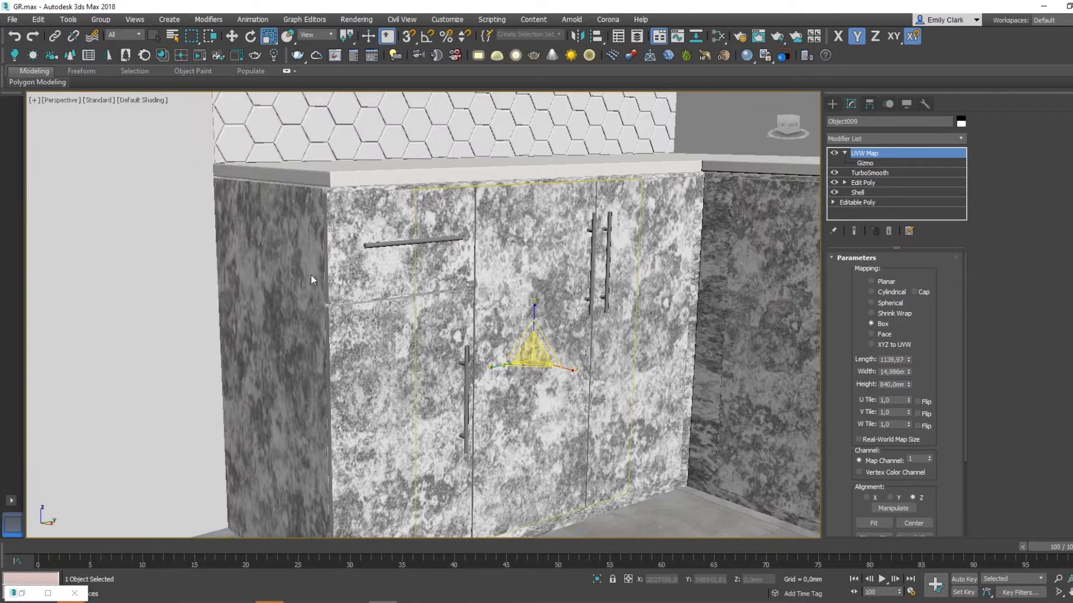
click(832, 104)
click(256, 297)
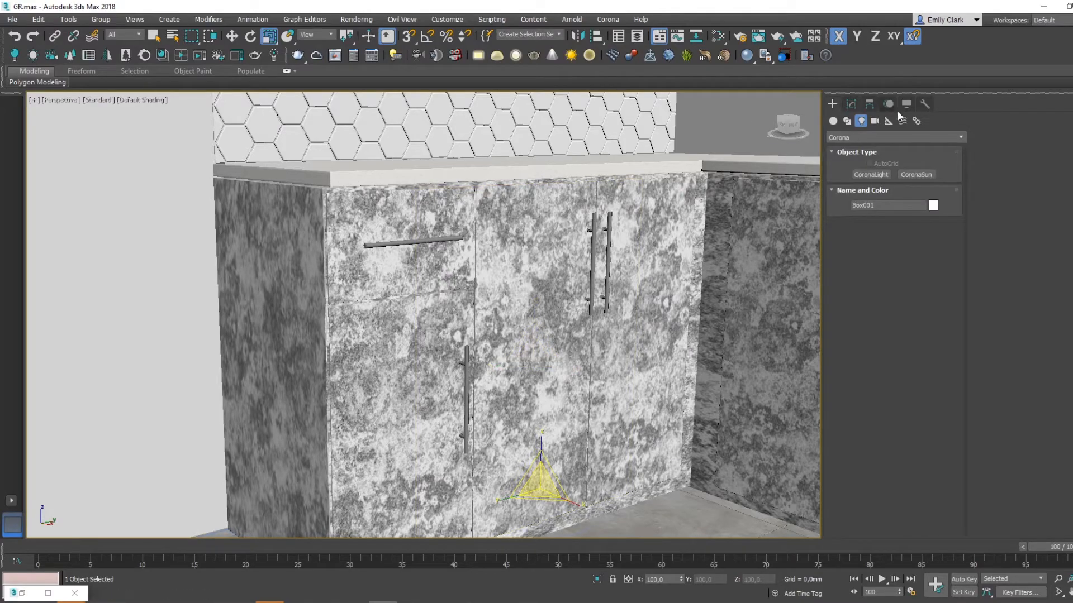
click(851, 104)
right_click(896, 157)
click(923, 218)
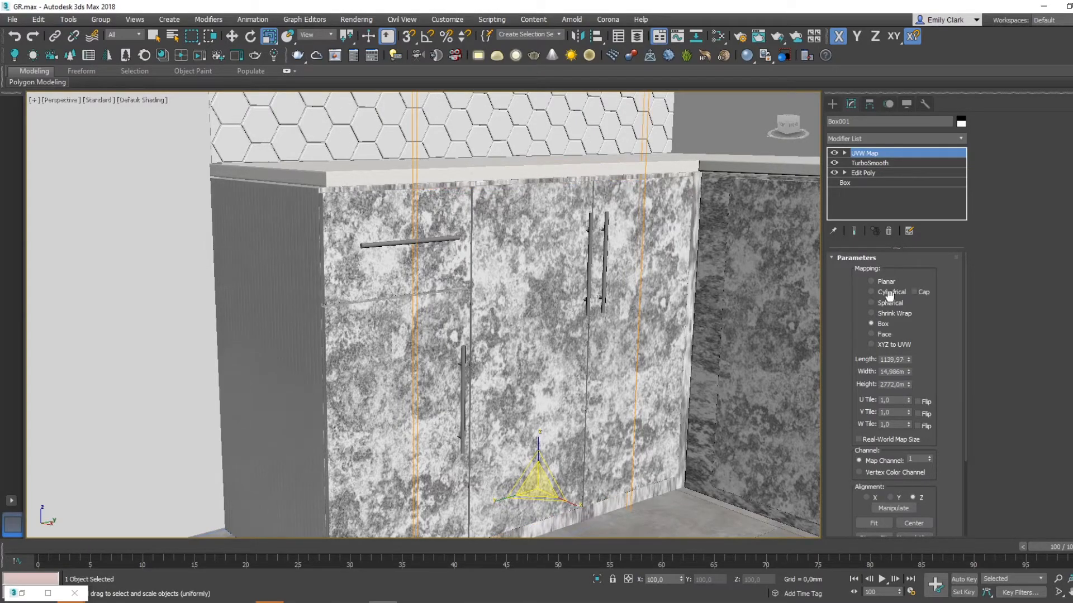
Step: Isolate the end panel, scale its UVW Map gizmo to remove the stretched stripes, and exit isolation
key(alt+q)
alt+middle_drag(538, 336, 613, 378)
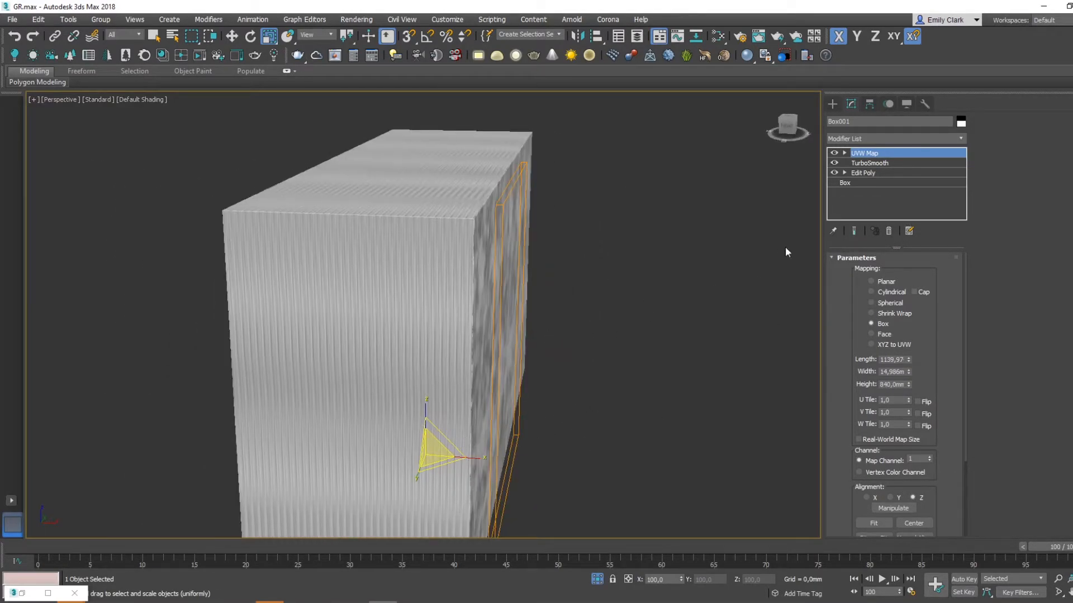
click(864, 163)
drag(548, 333, 607, 376)
drag(562, 344, 663, 355)
click(598, 584)
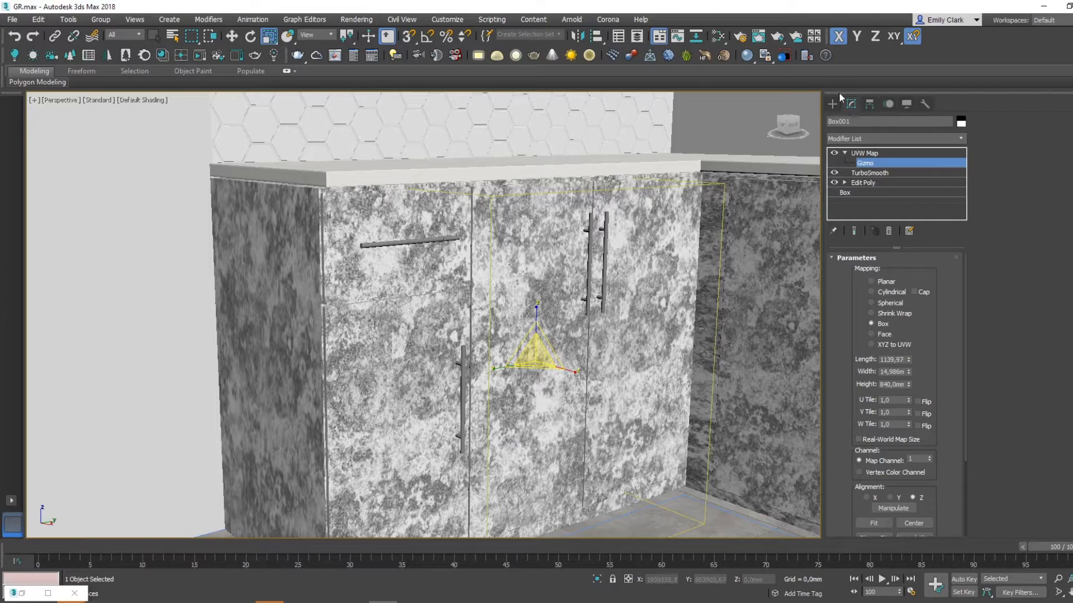
Step: Copy the end panel's UVW Map, convert the Boolean cabinet body by the sink to Editable Poly, and paste the modifier there
click(892, 154)
right_click(874, 151)
click(902, 201)
alt+middle_drag(719, 221, 715, 220)
click(714, 220)
right_click(905, 153)
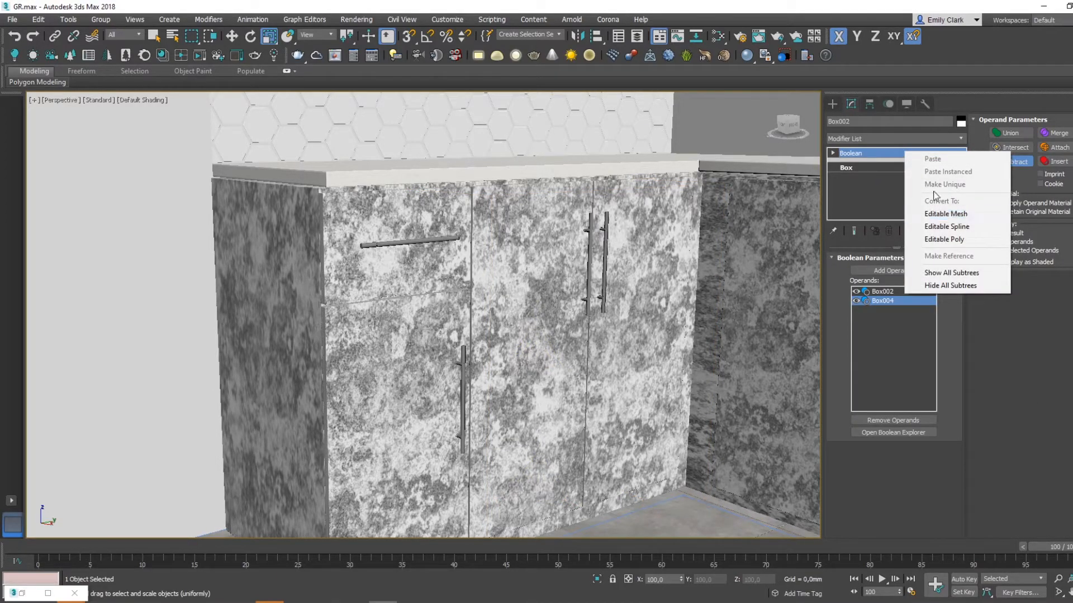
right_click(710, 257)
mouse_move(752, 379)
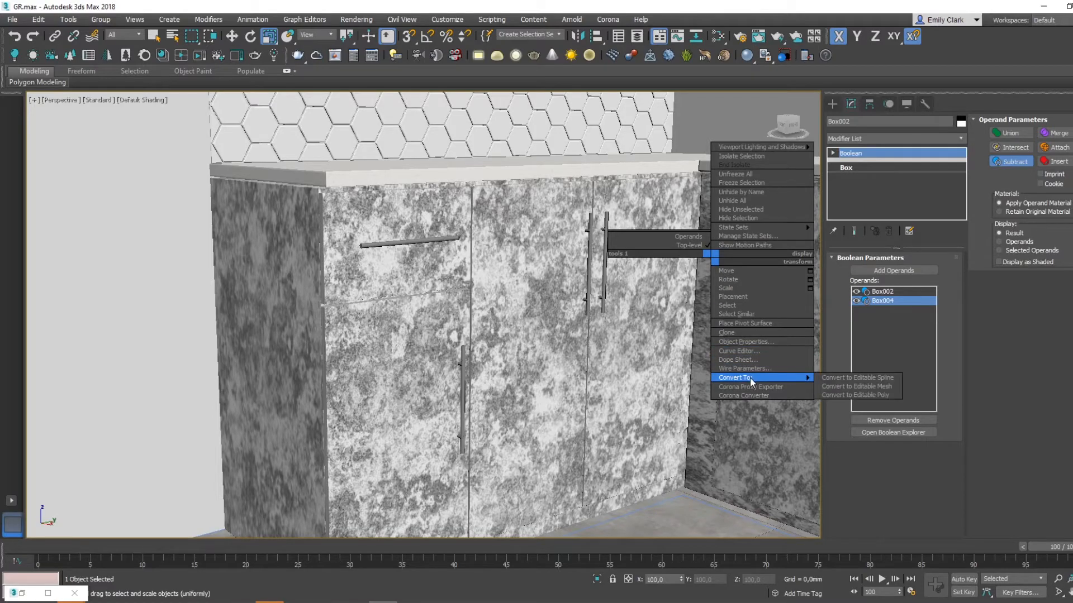
click(875, 394)
right_click(868, 152)
click(880, 160)
Step: Paste the copied UVW Map onto both wall shelves above the hexagonal tiles
middle_drag(791, 157, 694, 377)
middle_drag(539, 182, 697, 256)
click(564, 226)
right_click(916, 153)
click(943, 216)
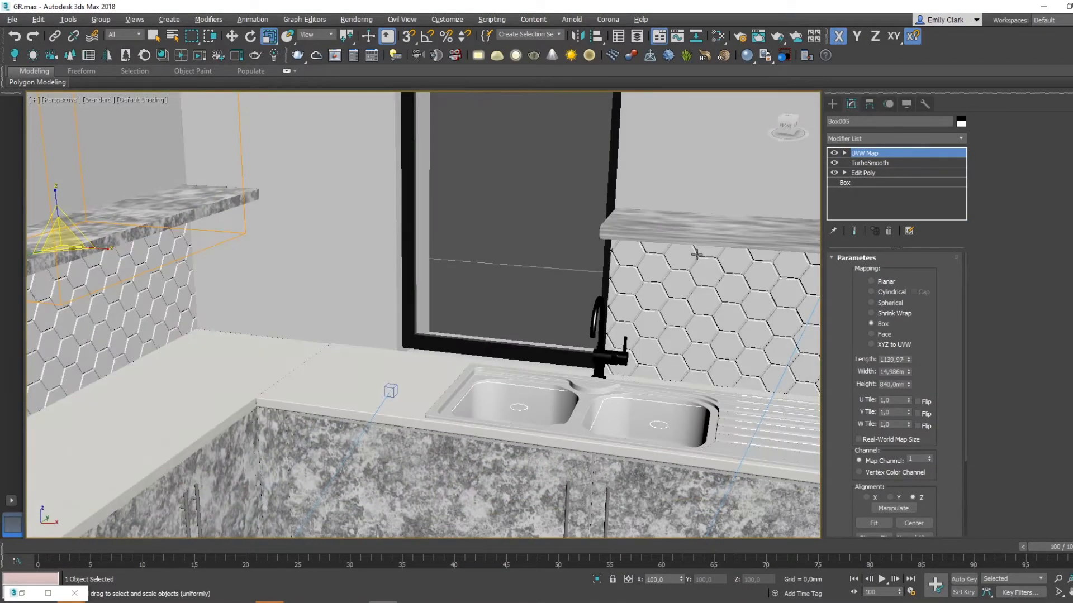
click(697, 256)
right_click(876, 153)
click(906, 216)
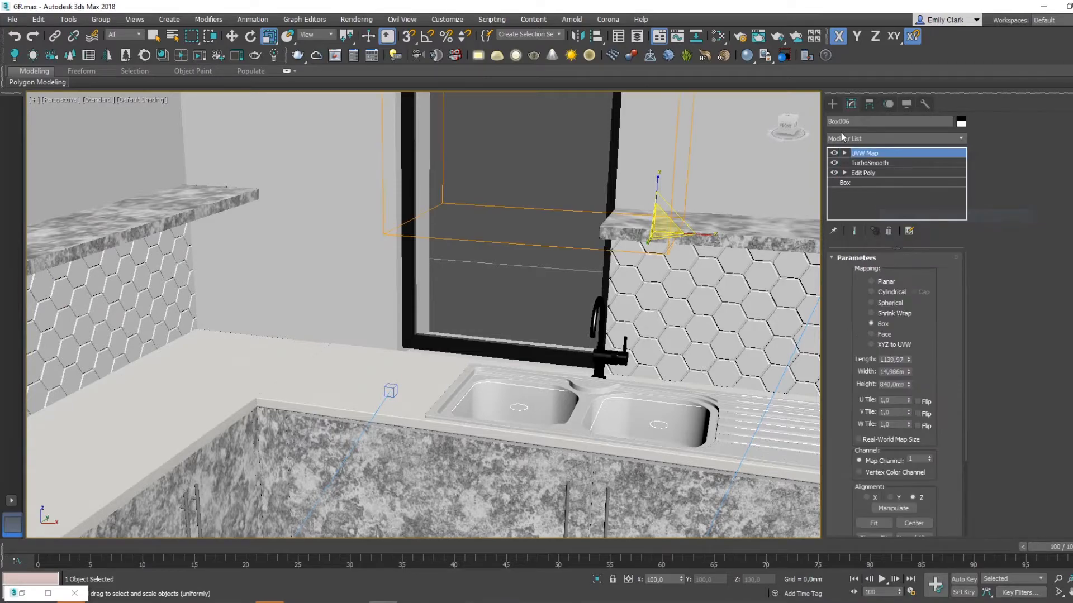
Step: Return to the camera view and scale the UVW Map gizmo of the side-wall cabinet fronts along the X axis
click(832, 104)
key(c)
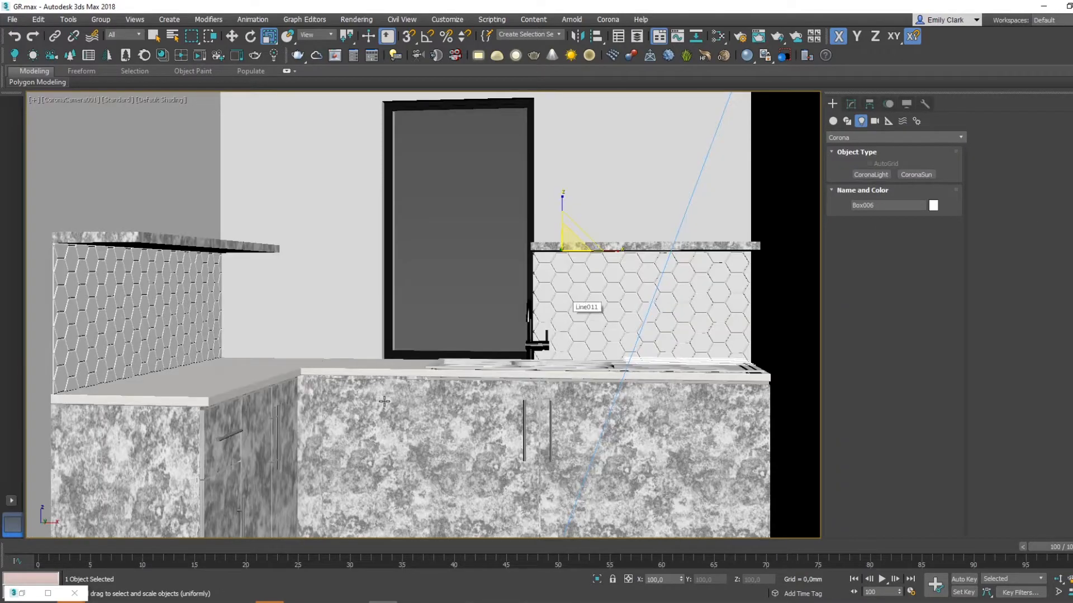
click(219, 440)
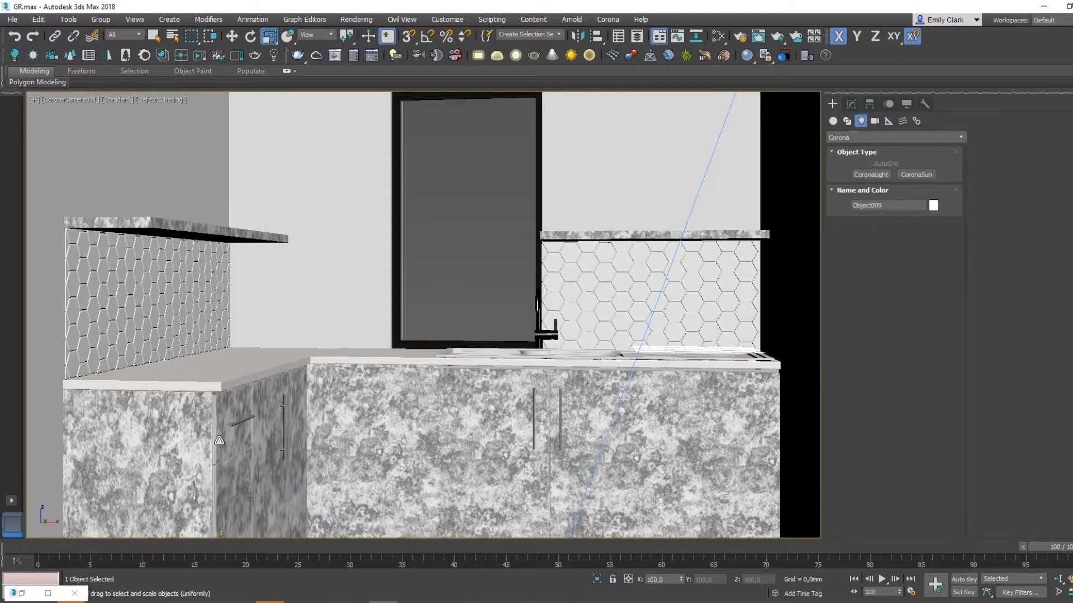
click(851, 104)
click(864, 162)
drag(322, 493, 344, 501)
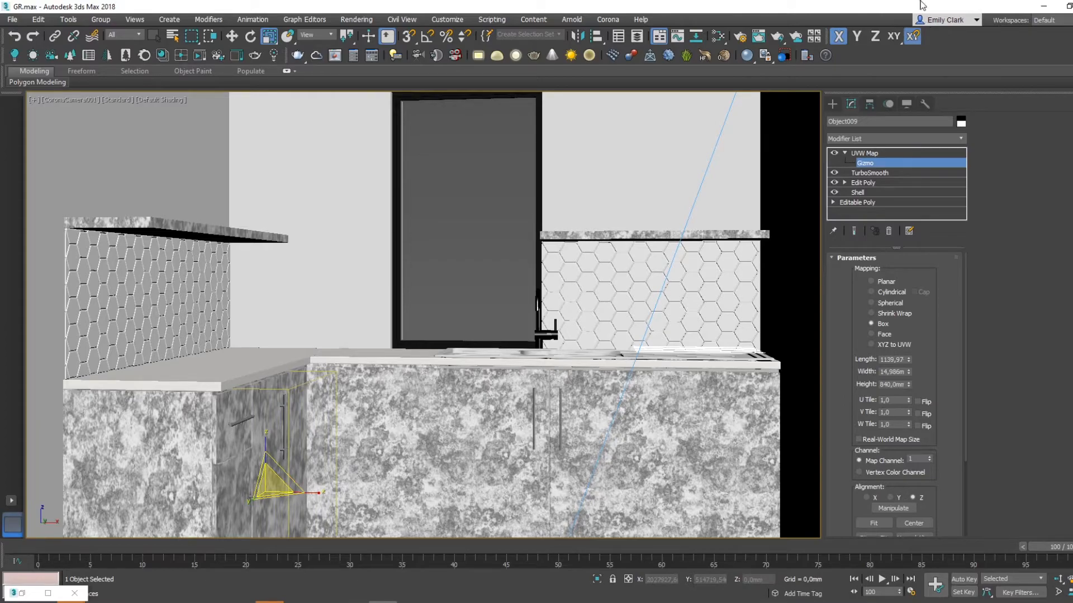
Step: Restore safe frames and the four-viewport layout, and start the Corona interactive session
click(832, 104)
key(shift+f)
key(alt+w)
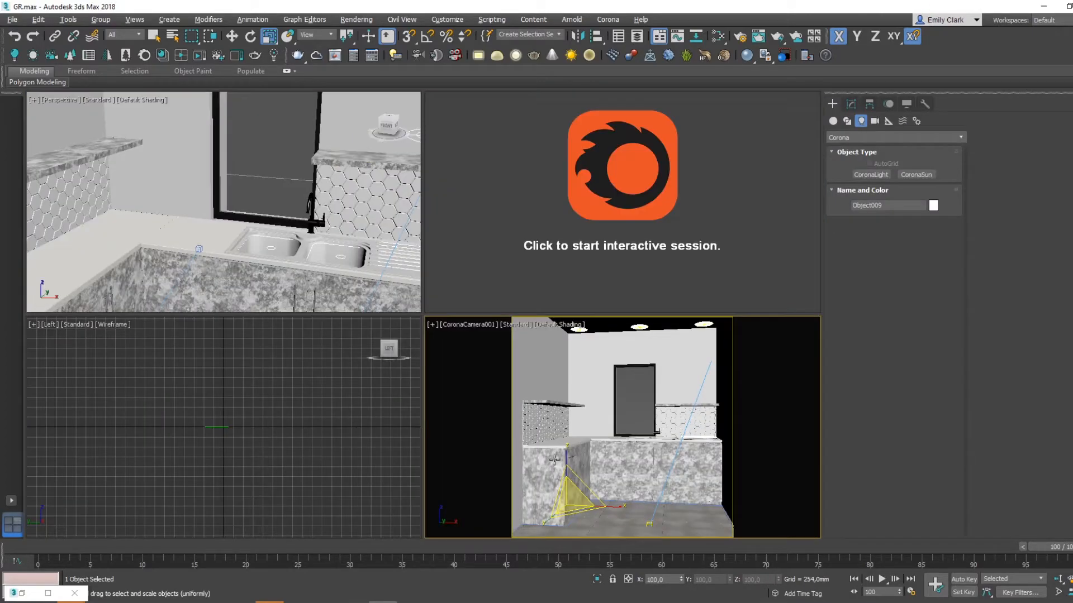
click(659, 226)
Step: Turn off the 6971-bump bitmap's viewport display and place the Slate Material Editor clear of the interactive render
key(m)
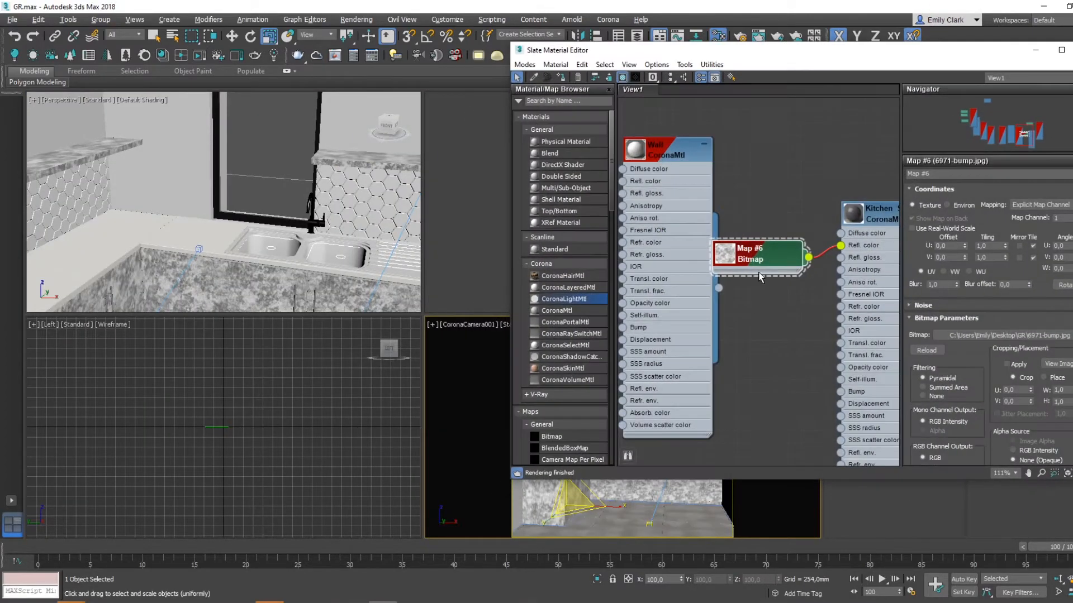
click(622, 77)
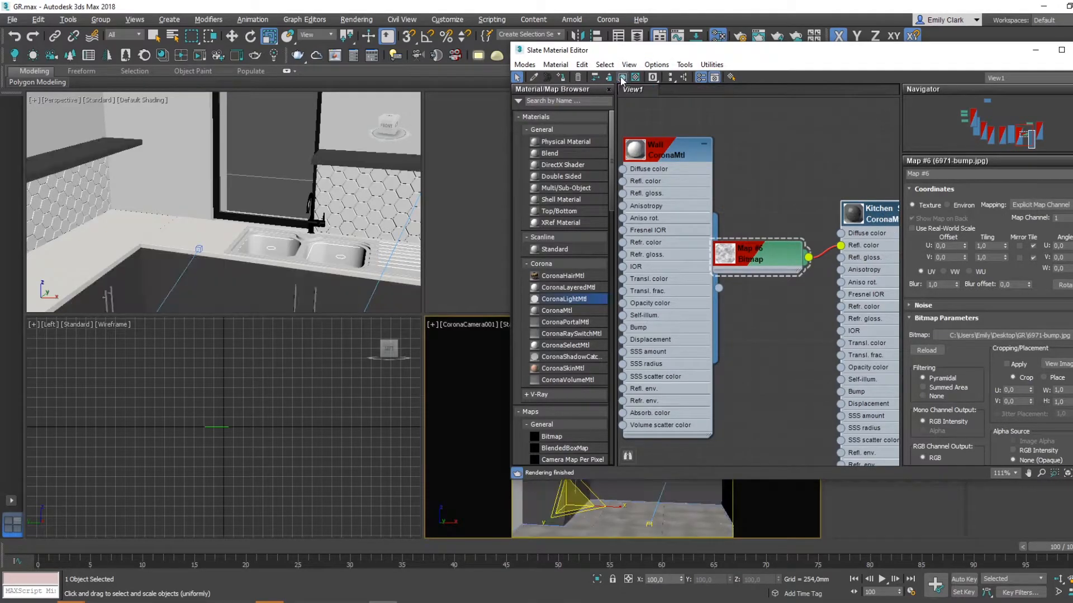
click(1035, 50)
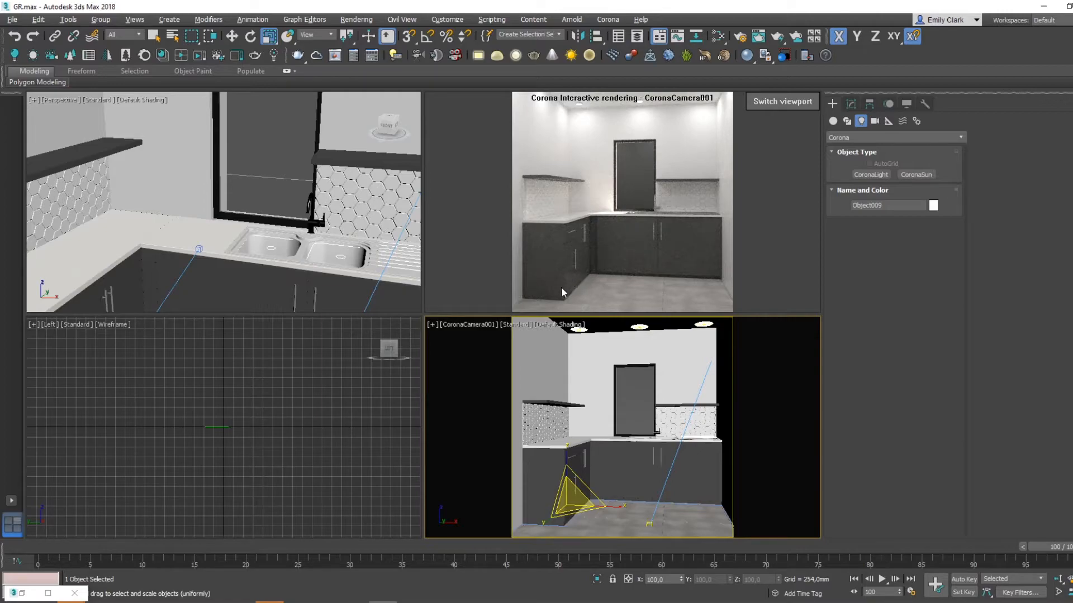
key(m)
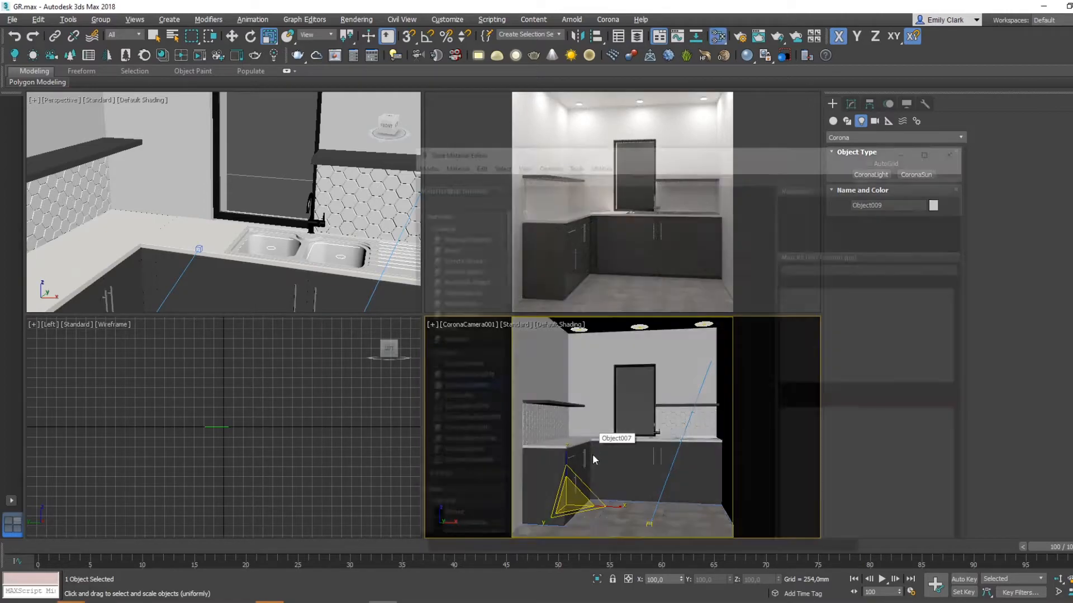
drag(744, 51, 72, 57)
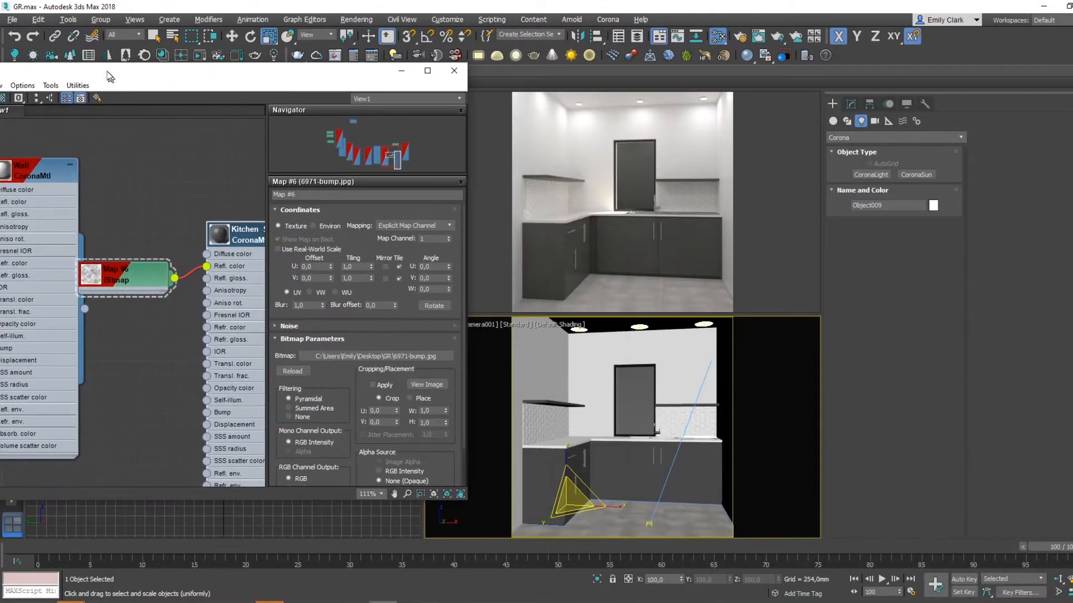
Step: Move the 6971-bump map from Kitchen Surface's reflection color to its reflection glossiness, with map amount 50 and glossiness 0.7
double_click(199, 221)
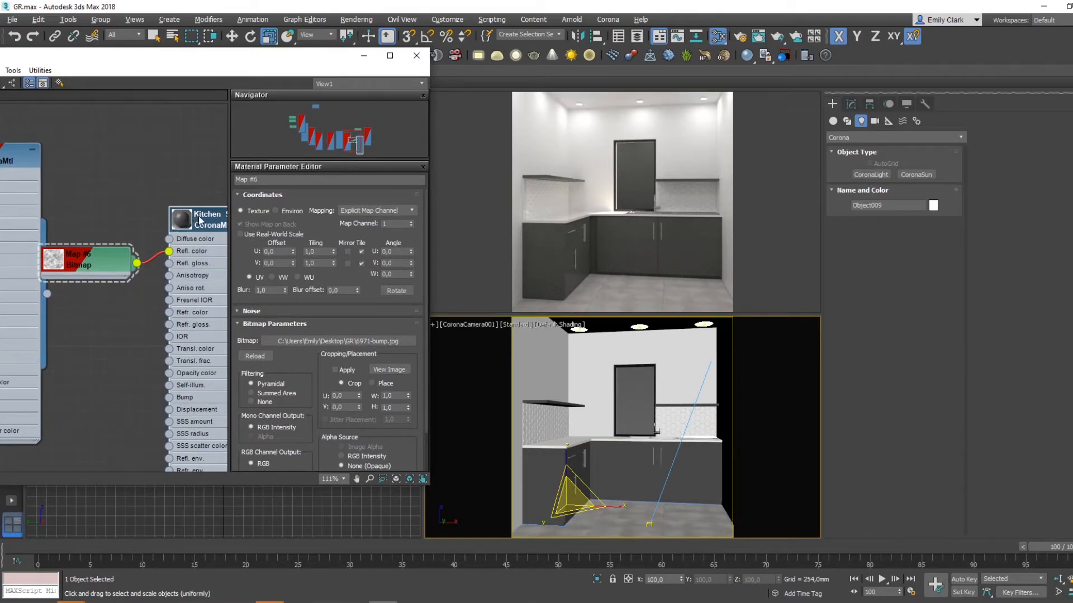
click(423, 96)
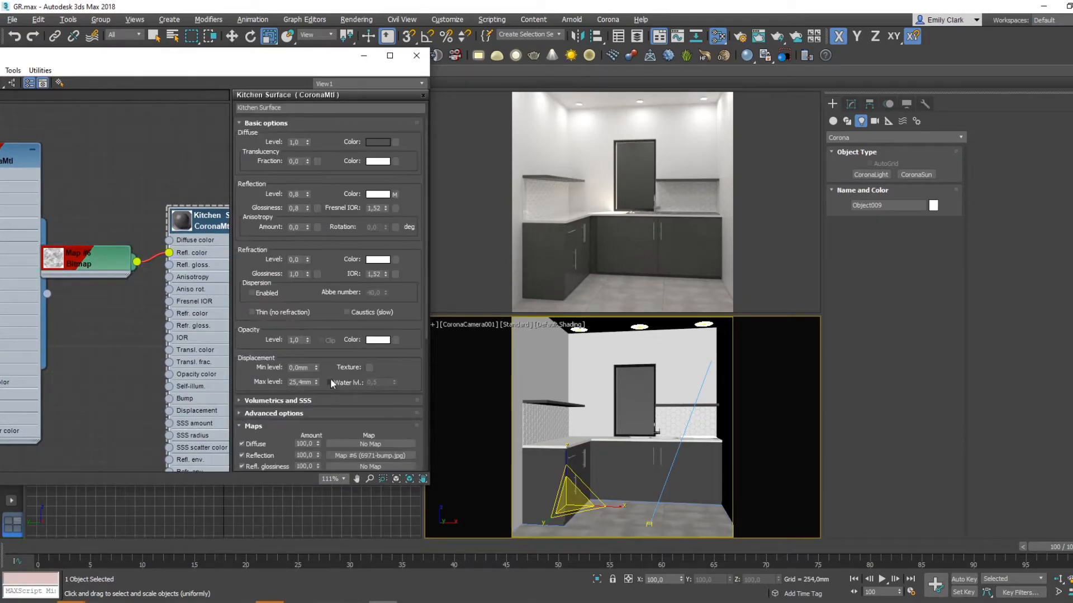
scroll(330, 381, down, 4)
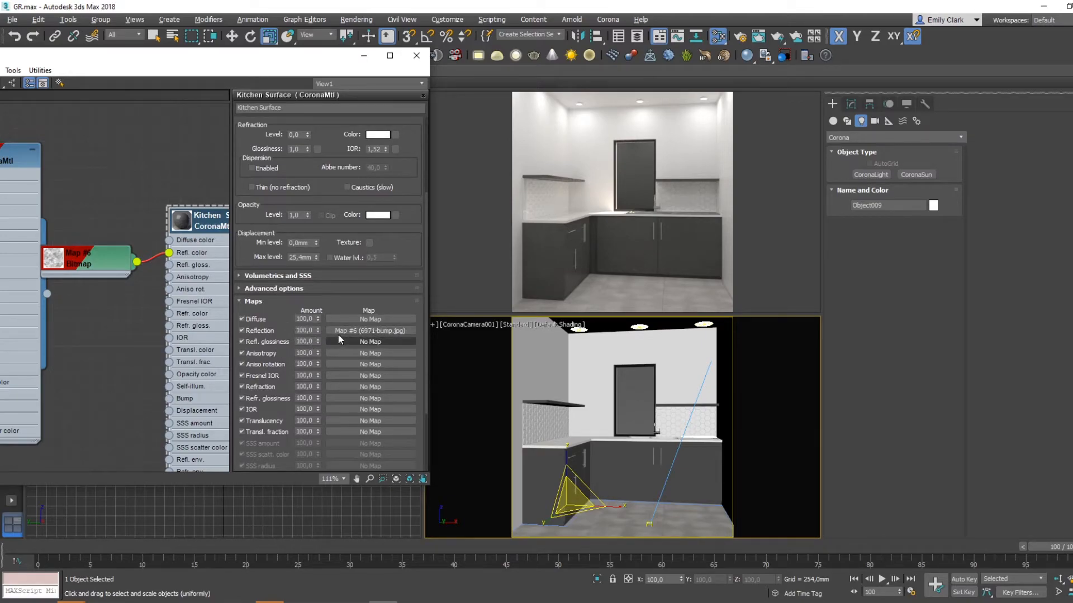
drag(169, 253, 169, 265)
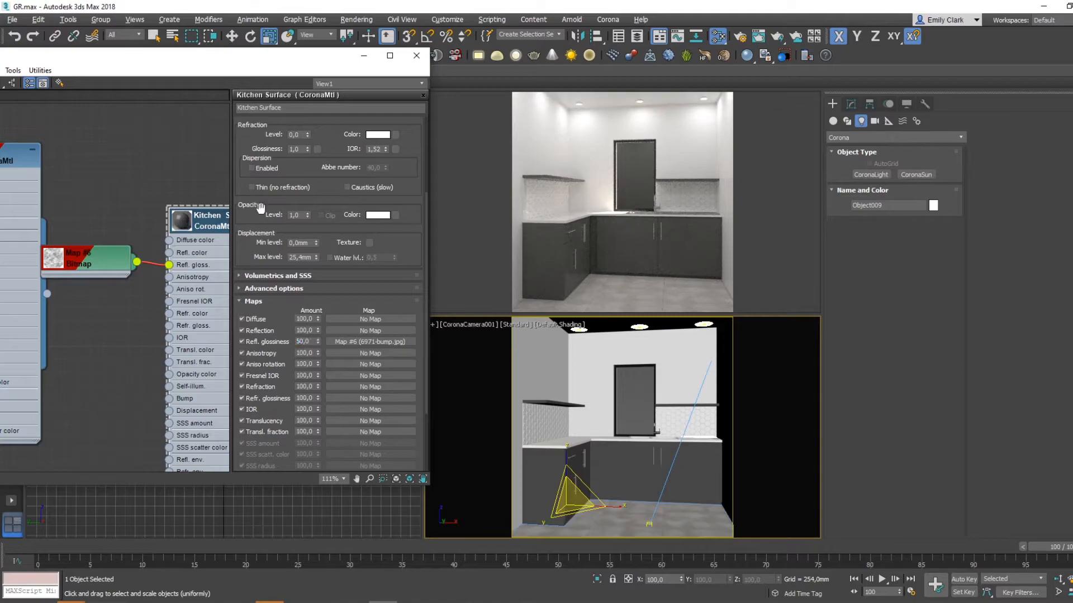
scroll(335, 168, up, 4)
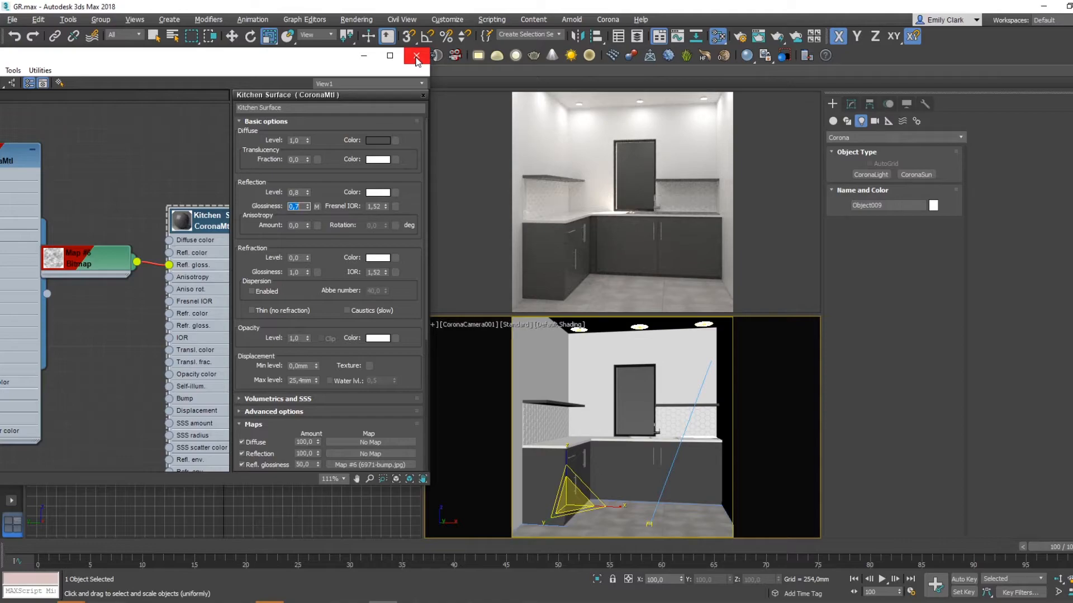
drag(323, 63, 310, 79)
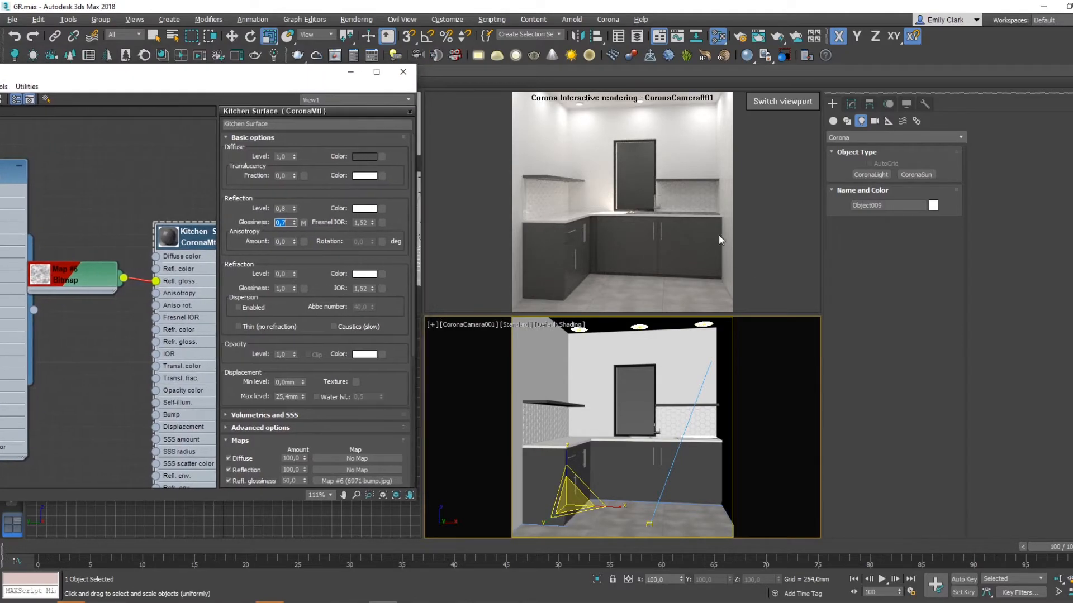
Step: Duplicate the 6971-bump bitmap, connect the copy to the Wall material's reflection glossiness, and open the Wall parameters
middle_drag(129, 190, 188, 236)
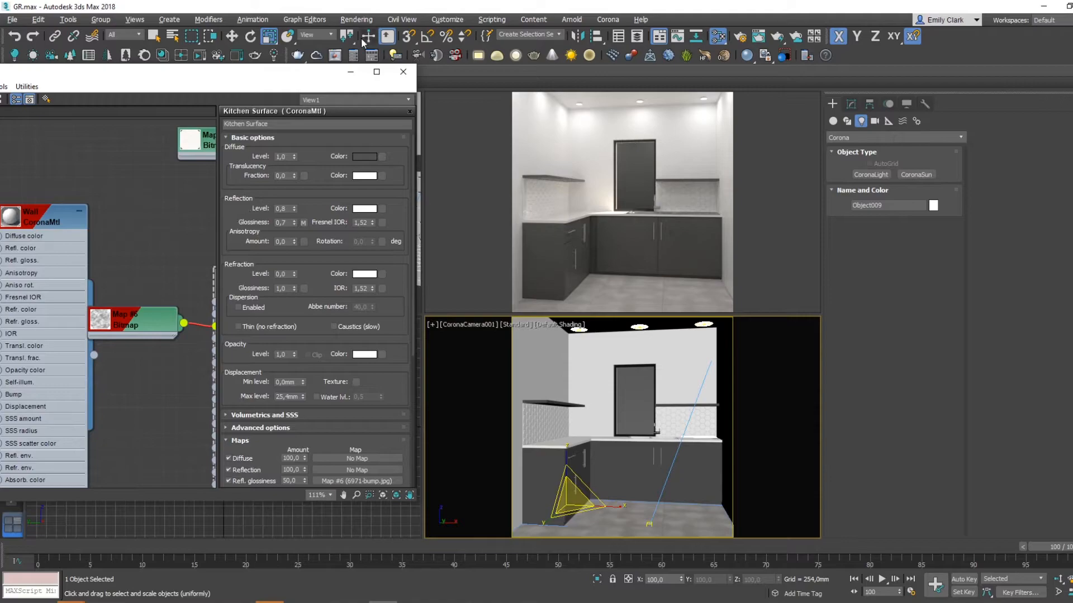
scroll(37, 214, down, 1)
middle_drag(37, 215, 207, 270)
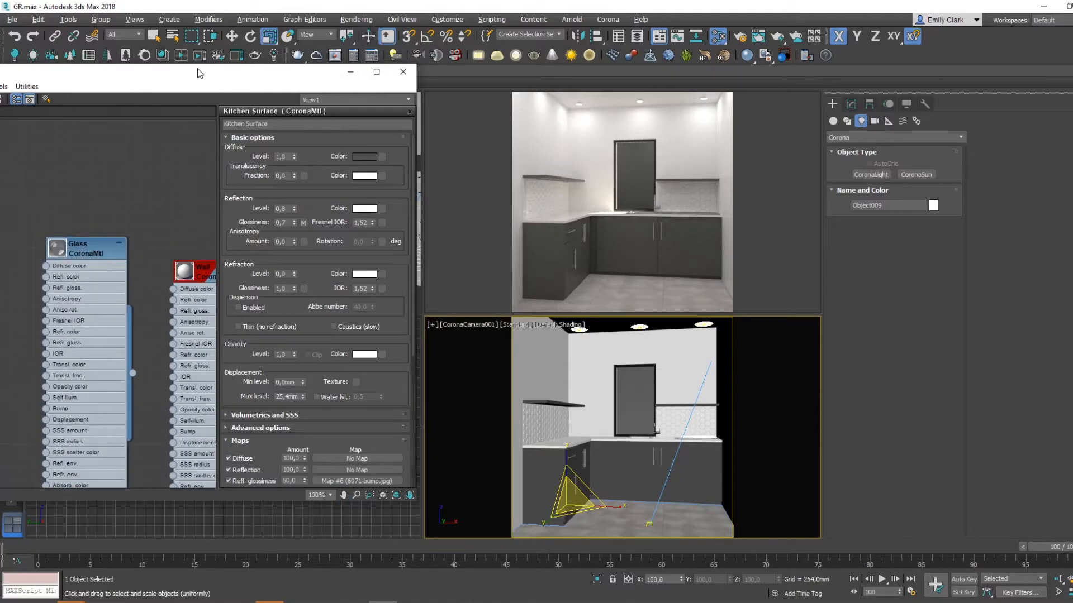
middle_drag(208, 142, 69, 123)
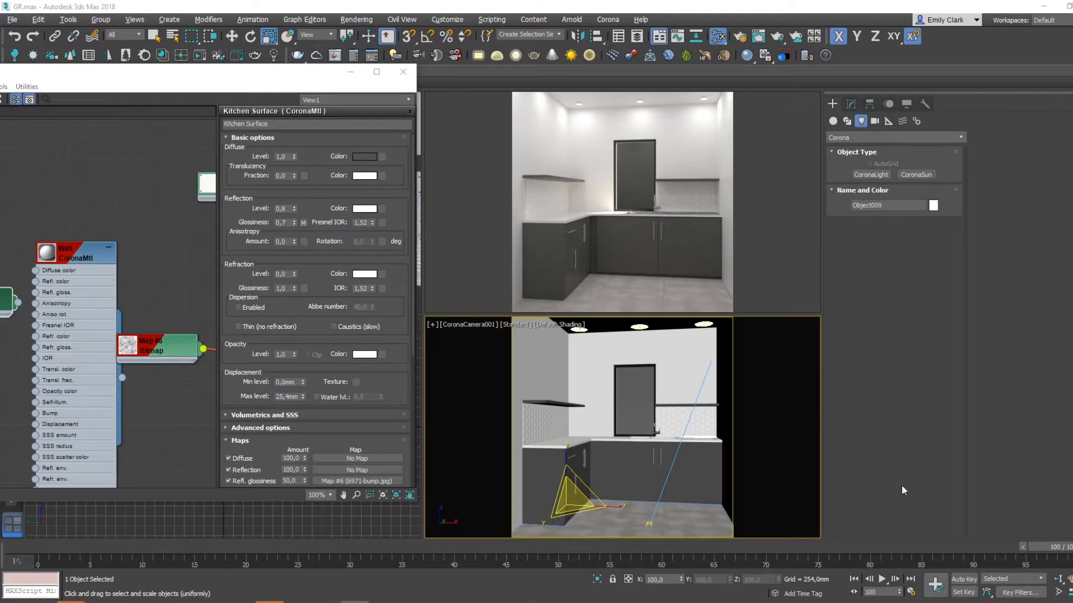
middle_drag(184, 230, 282, 174)
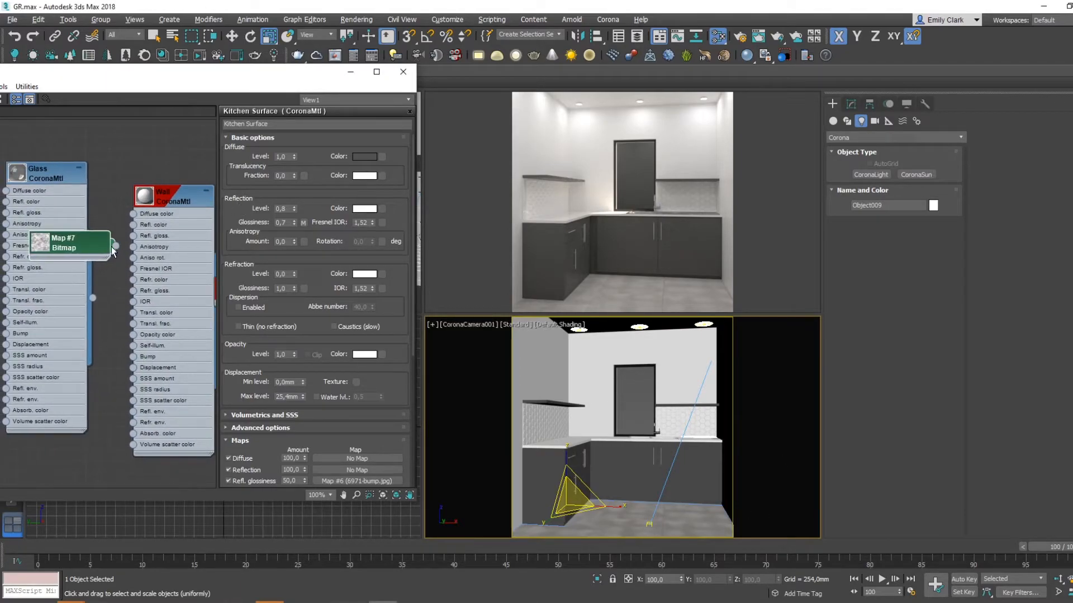
double_click(179, 199)
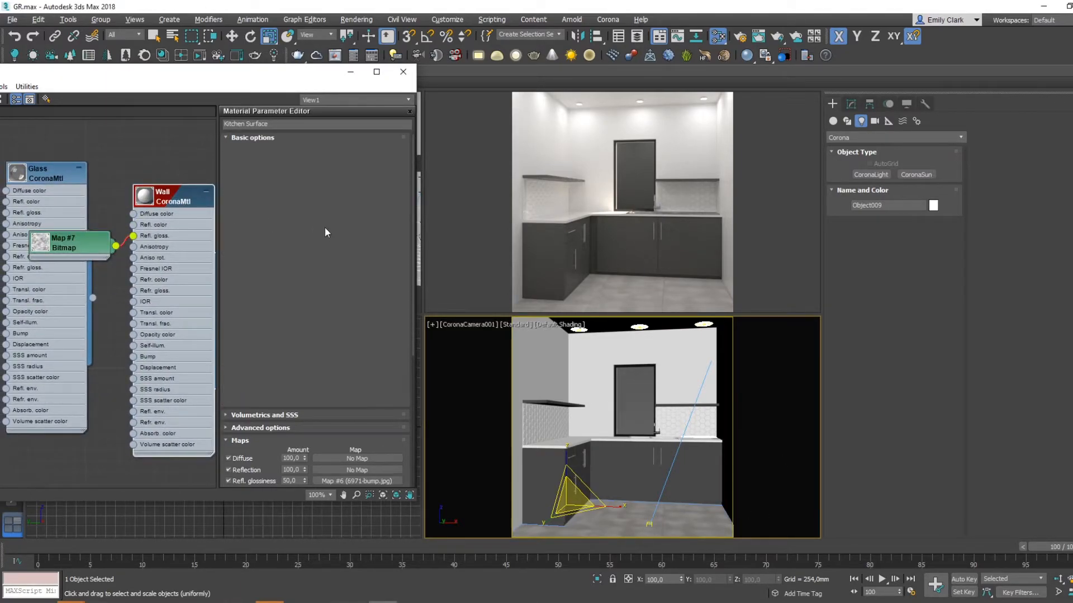
Step: Show the Wall material's bump bitmap in the viewport, minimize the Slate Material Editor and stop the interactive session
drag(144, 76, 249, 78)
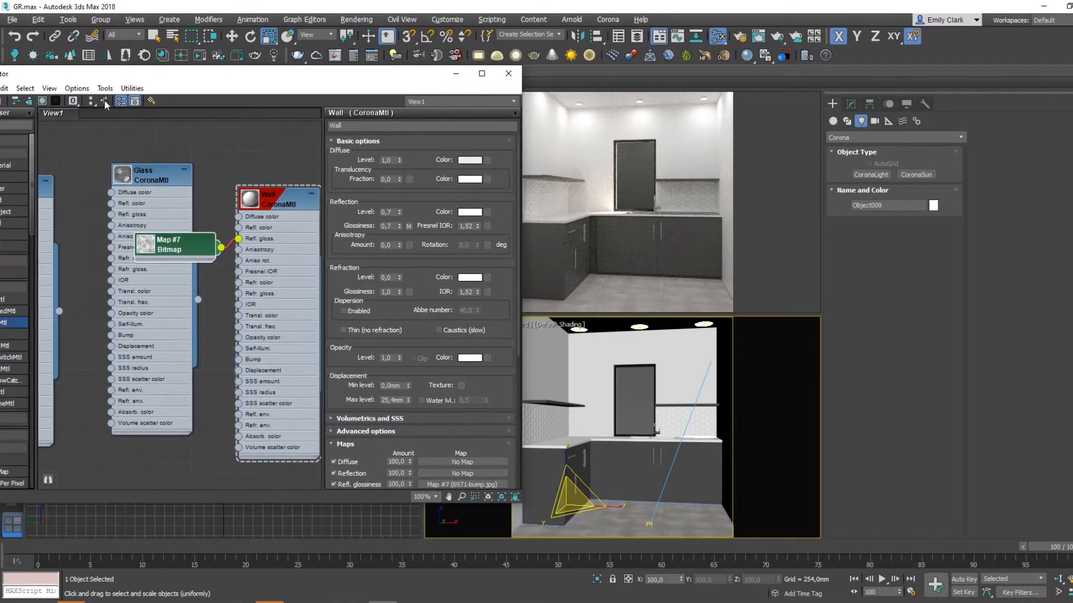
click(43, 101)
click(455, 74)
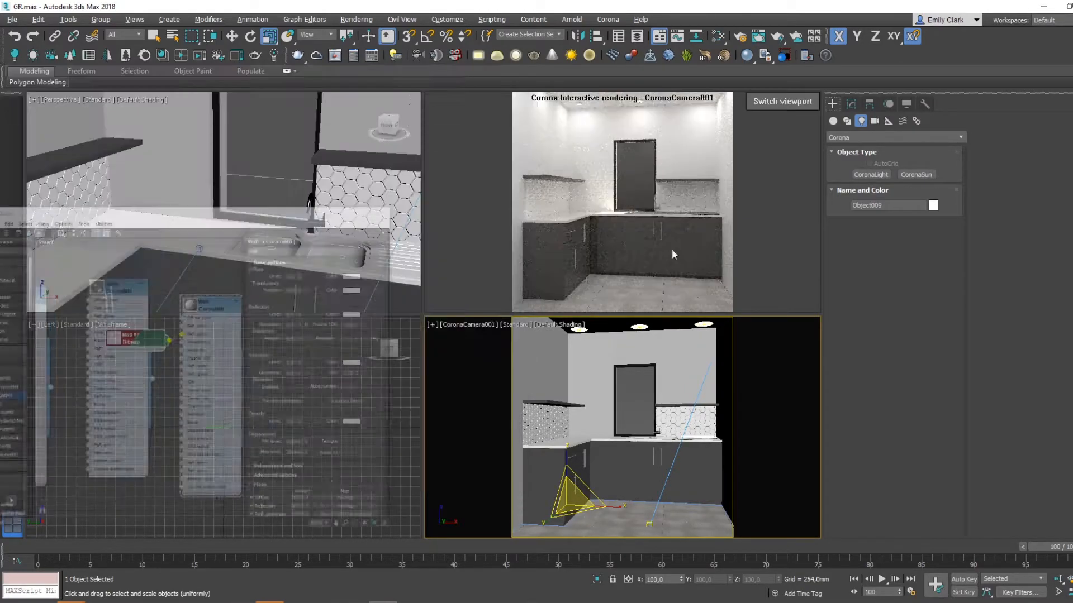
right_click(659, 186)
click(727, 231)
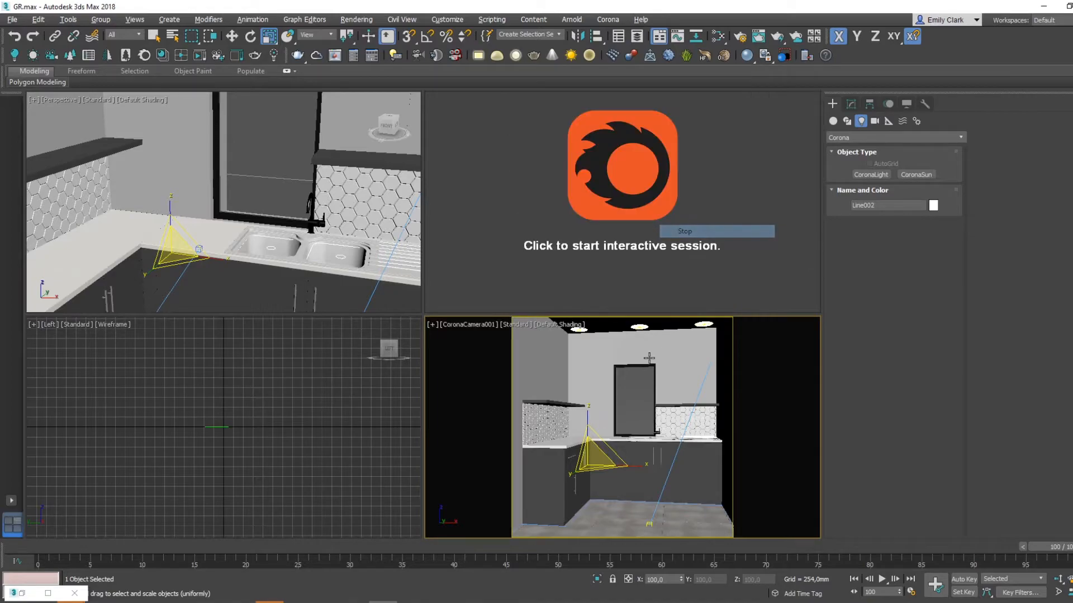
Step: Maximize the camera view with edged faces and add a Box-mapped UVW Map to the back wall section between the corner and window
key(alt+w)
key(F4)
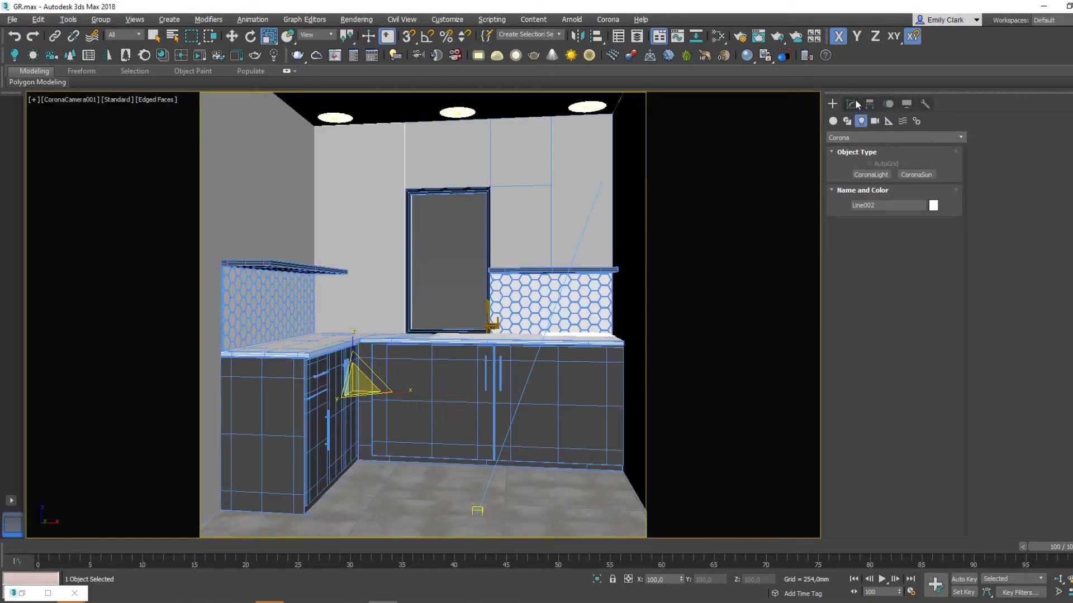
click(851, 104)
click(874, 140)
text(uvw)
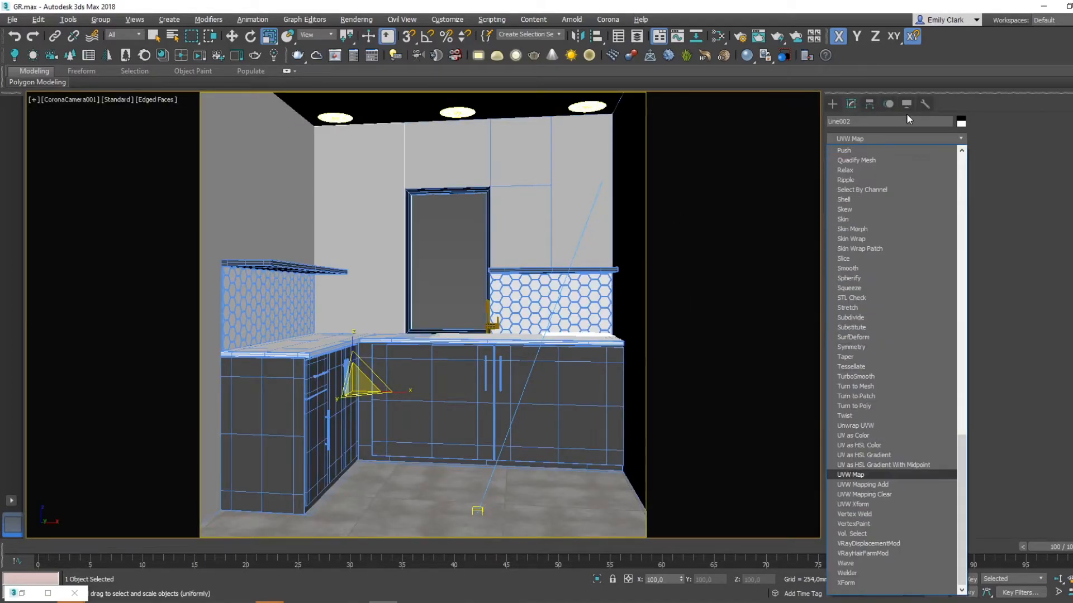
key(Return)
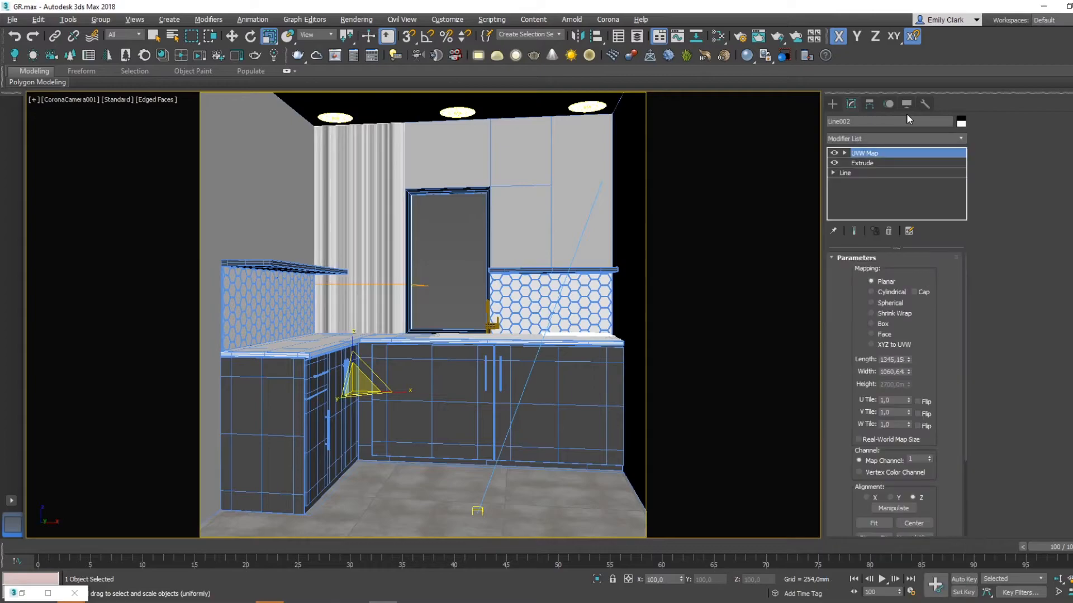
click(879, 326)
Step: Scale the wall section's UVW Map gizmo to even out the texture and copy the modifier
click(844, 153)
click(867, 165)
key(r)
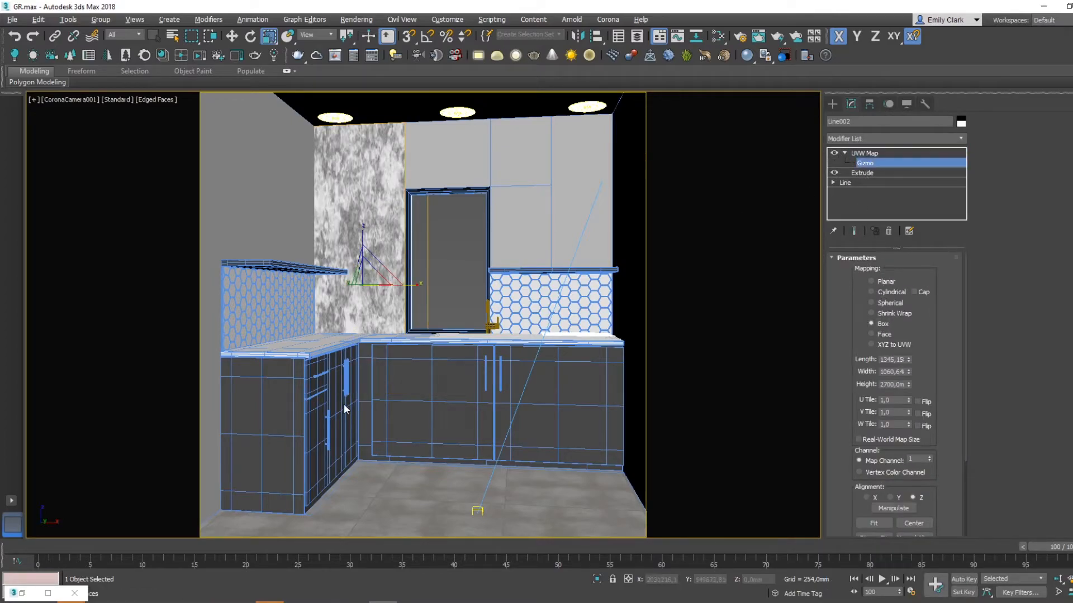
drag(405, 285, 494, 291)
drag(362, 274, 380, 311)
click(882, 154)
right_click(883, 154)
click(913, 202)
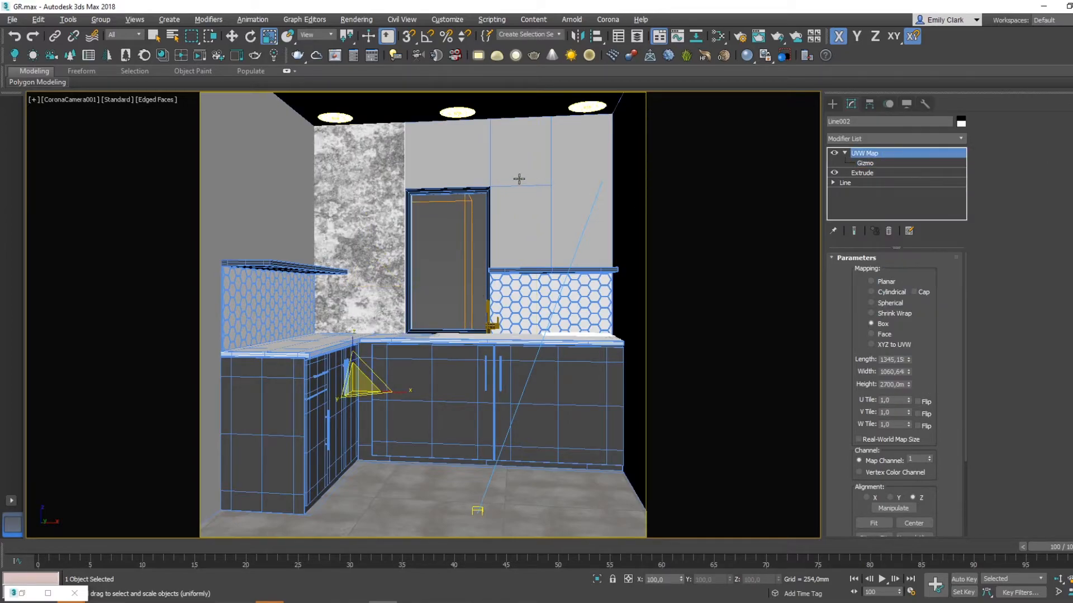
Step: Paste the copied UVW Map onto the wall above the window, the wall over the right-hand shelf and the side wall
click(518, 176)
right_click(891, 154)
click(925, 215)
click(590, 186)
right_click(890, 156)
click(915, 216)
click(271, 197)
right_click(921, 155)
click(947, 219)
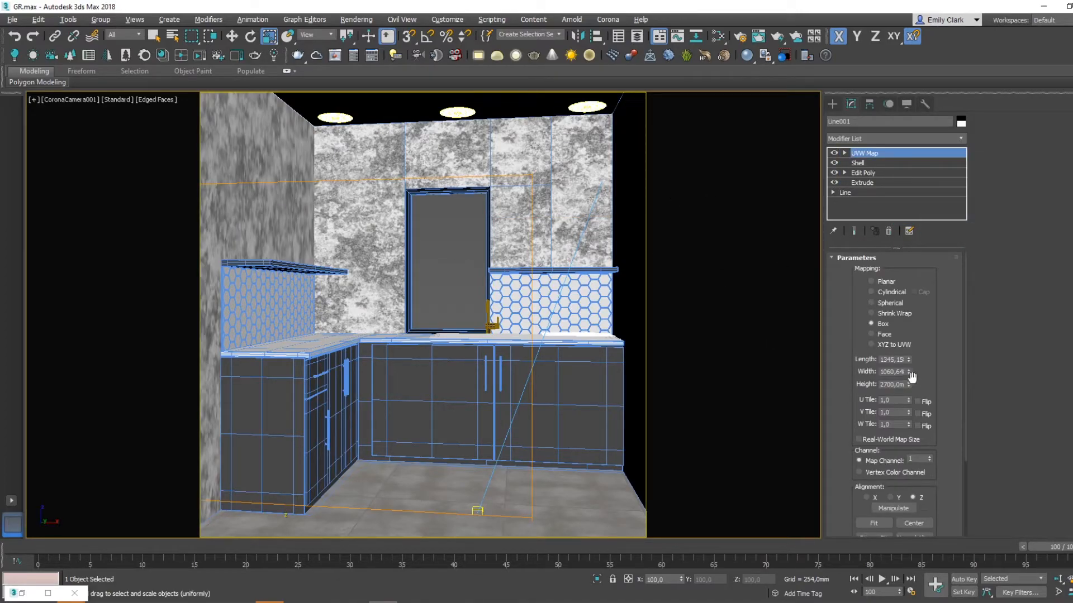
Step: Set the side wall's UVW Map length to 3335.99, paste the UVW Map onto the opposite wall, and hide edged faces
drag(908, 359, 938, 271)
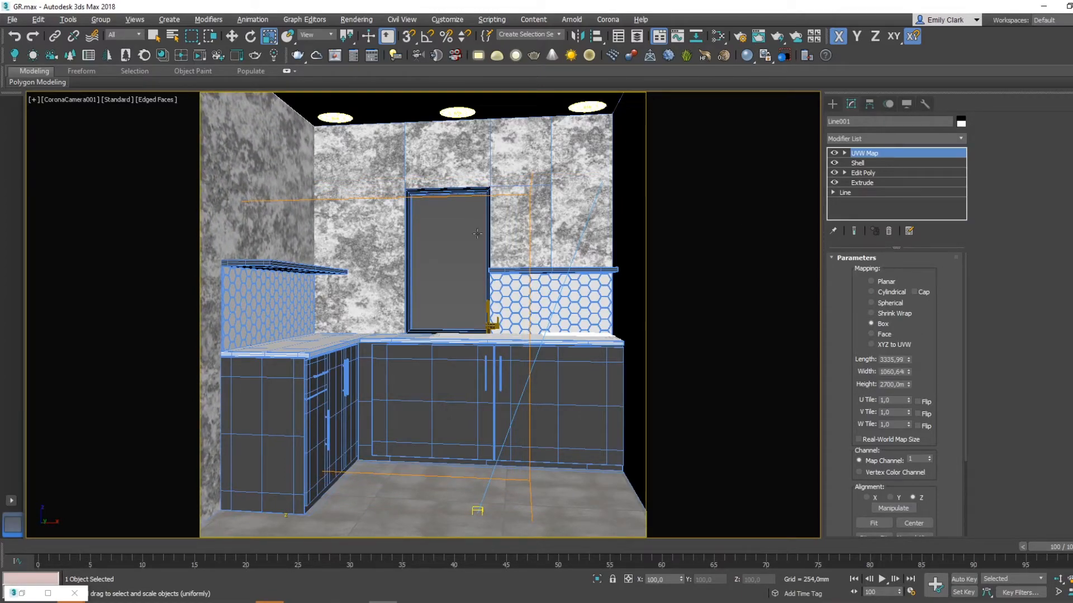
click(626, 272)
right_click(884, 156)
click(894, 213)
key(F4)
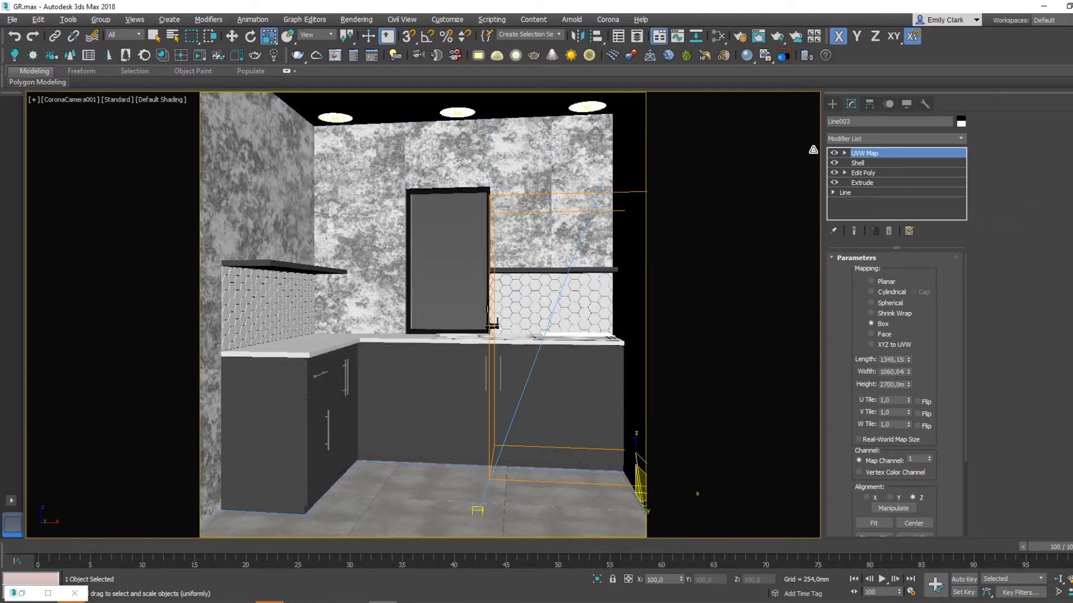
Step: Turn off the Wall material's viewport map display, restore the four-viewport layout, minimize the material editor and restart the interactive session
click(833, 105)
key(m)
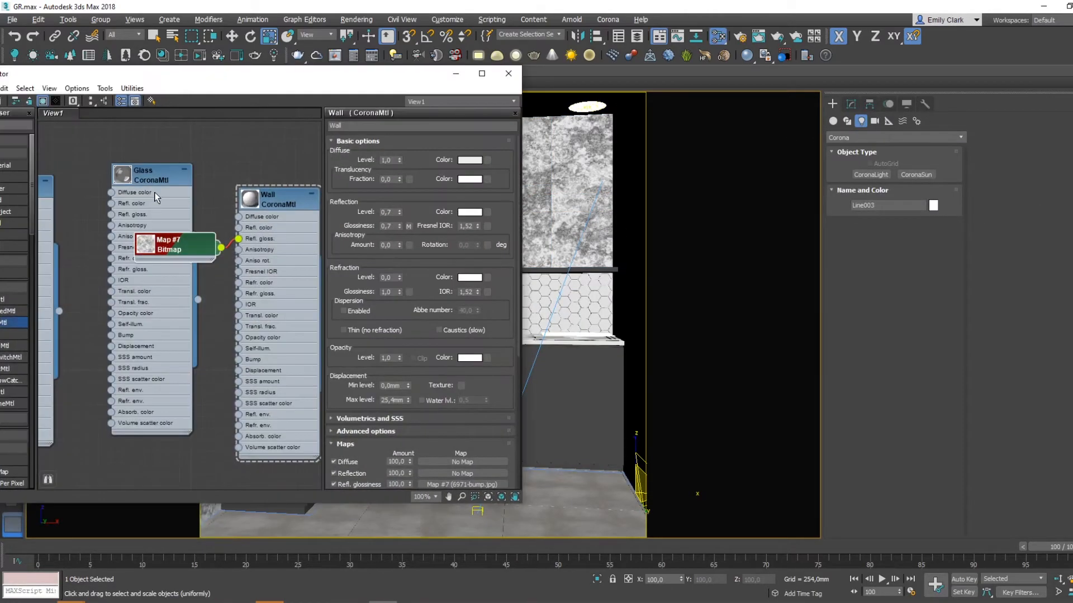
click(272, 203)
click(42, 101)
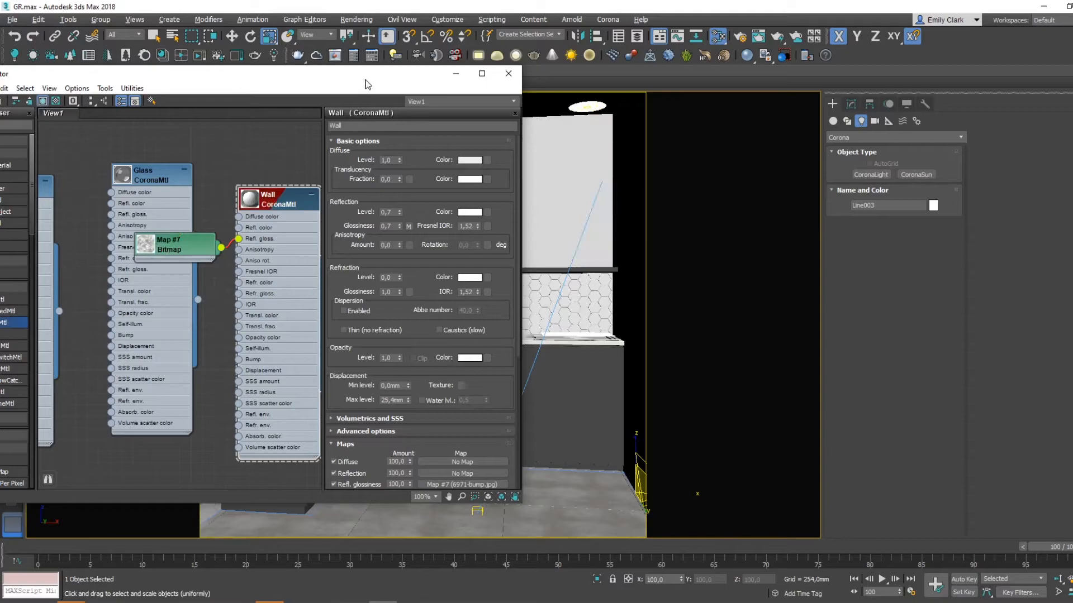
drag(366, 76, 353, 90)
key(alt+w)
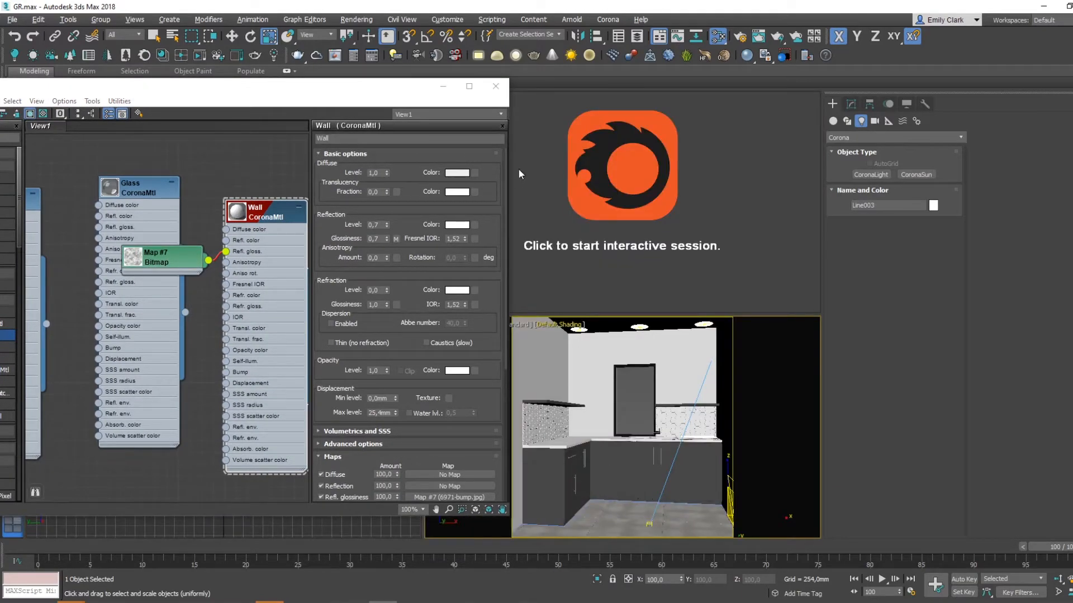
click(443, 86)
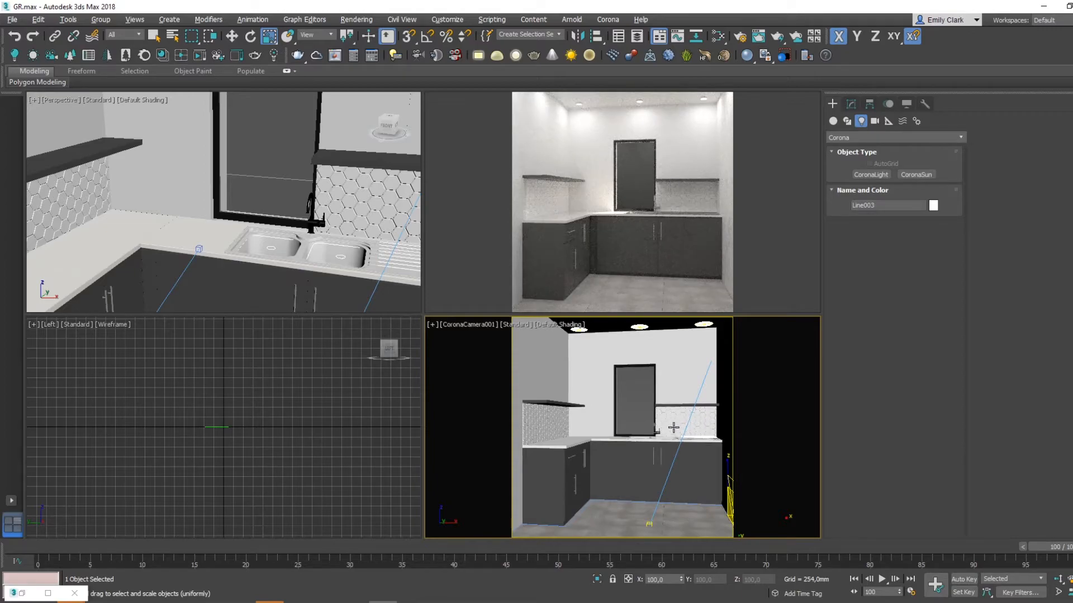
Step: Reframe the kitchen camera with slight pans and a dolly closer to the cabinets, and stop the interactive session
middle_drag(673, 427, 670, 427)
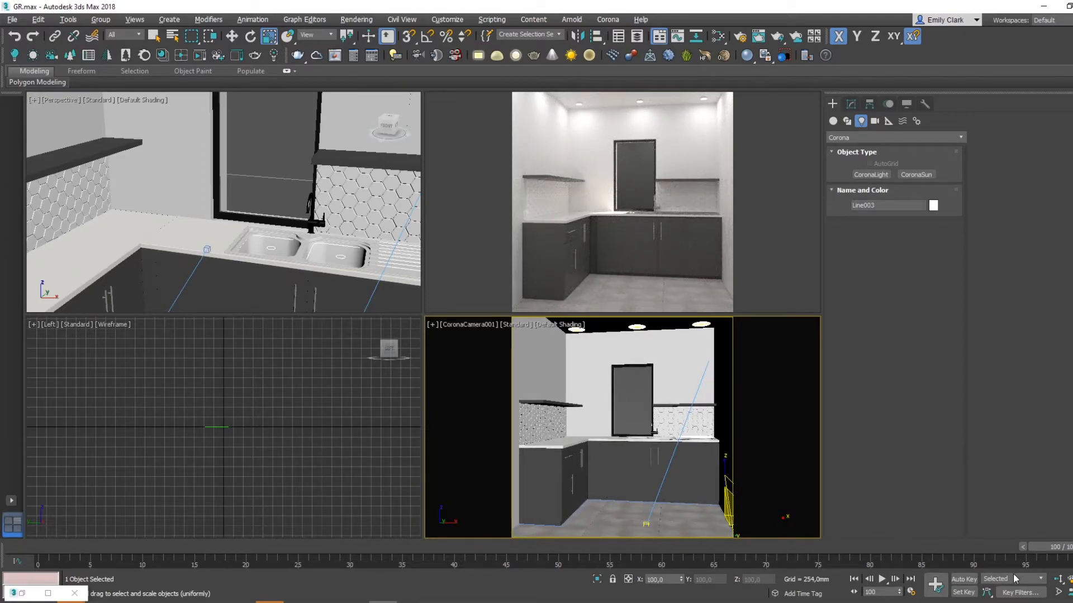
click(1058, 580)
drag(642, 455, 691, 450)
middle_drag(691, 451, 681, 450)
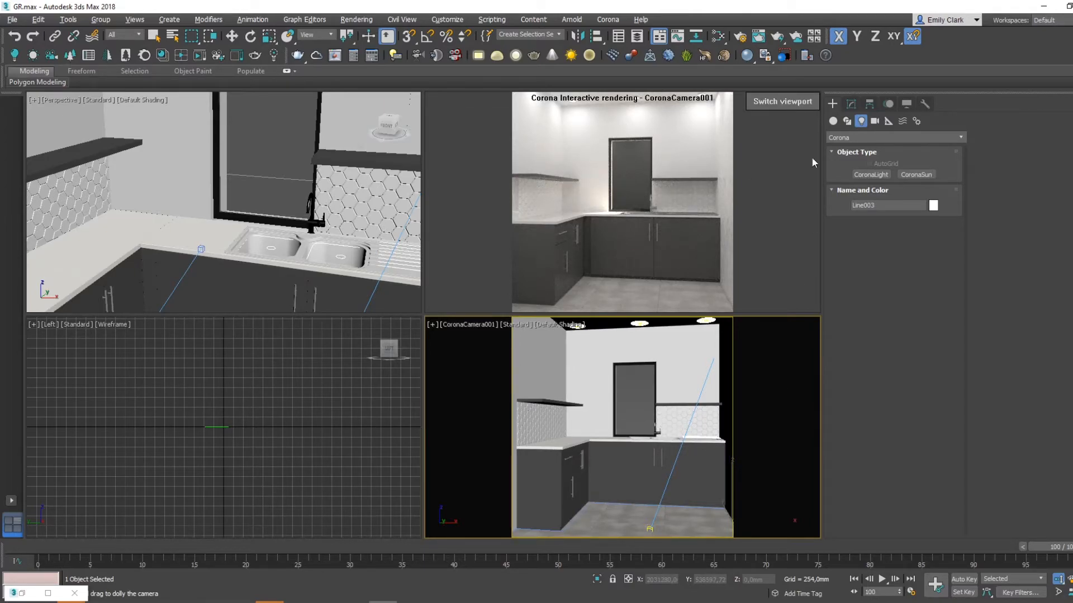
right_click(634, 145)
click(659, 192)
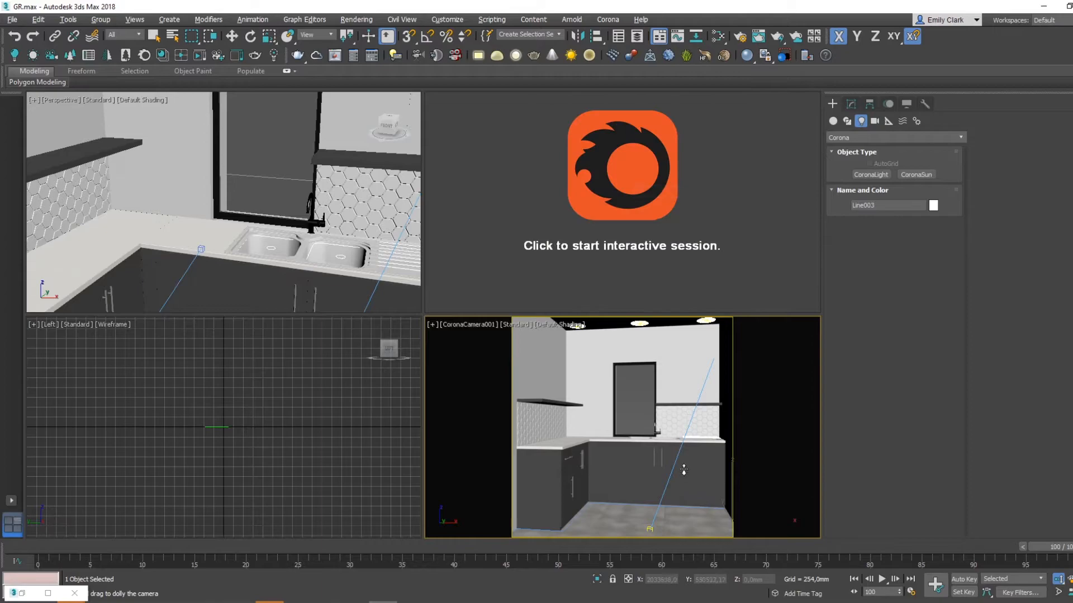
Step: In a maximized top view, draw a straight horizontal line about 2878 mm long outside the building behind the kitchen window
key(t)
key(alt+w)
key(r)
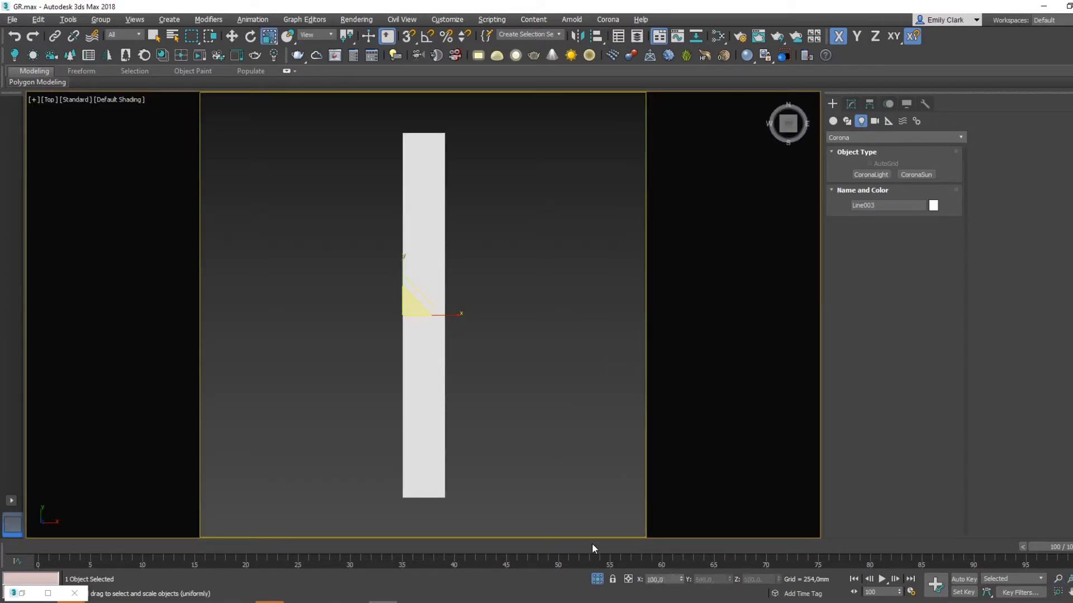
click(596, 580)
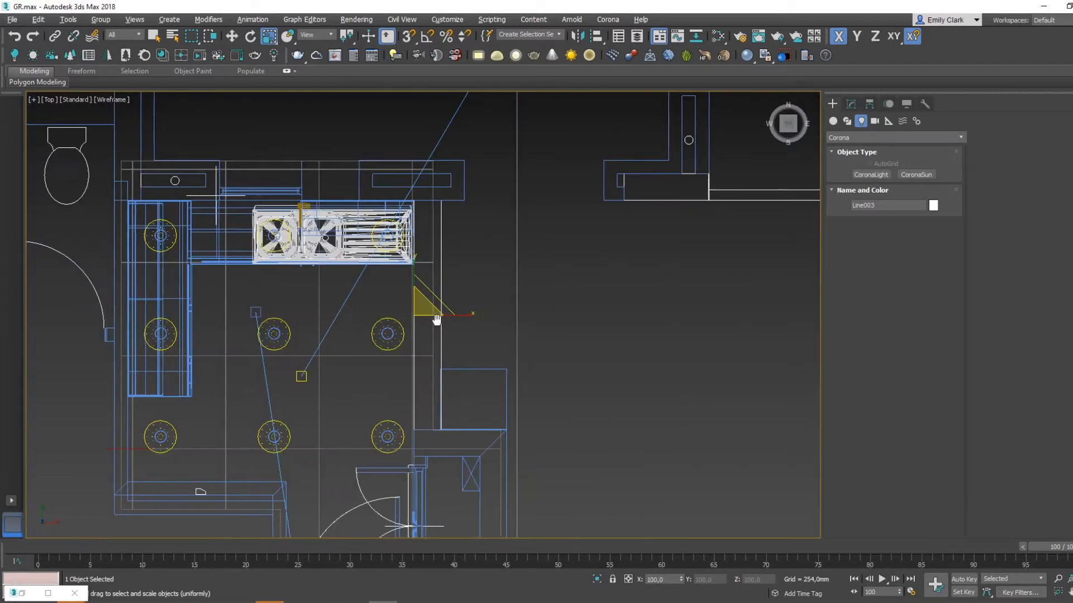
click(847, 121)
click(871, 184)
middle_drag(301, 170, 390, 390)
click(245, 303)
click(579, 304)
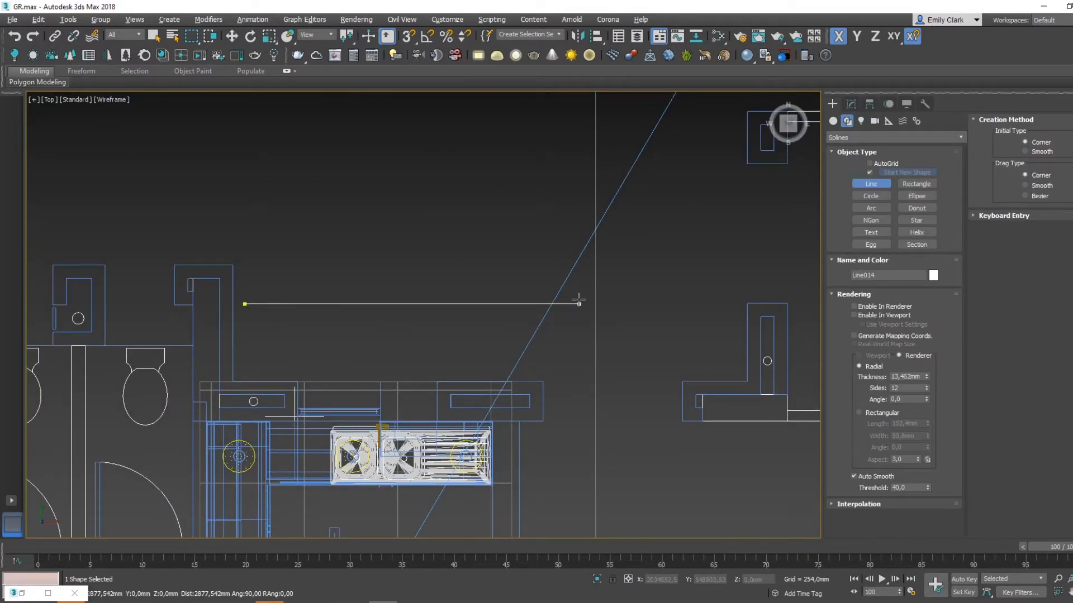
right_click(667, 316)
key(r)
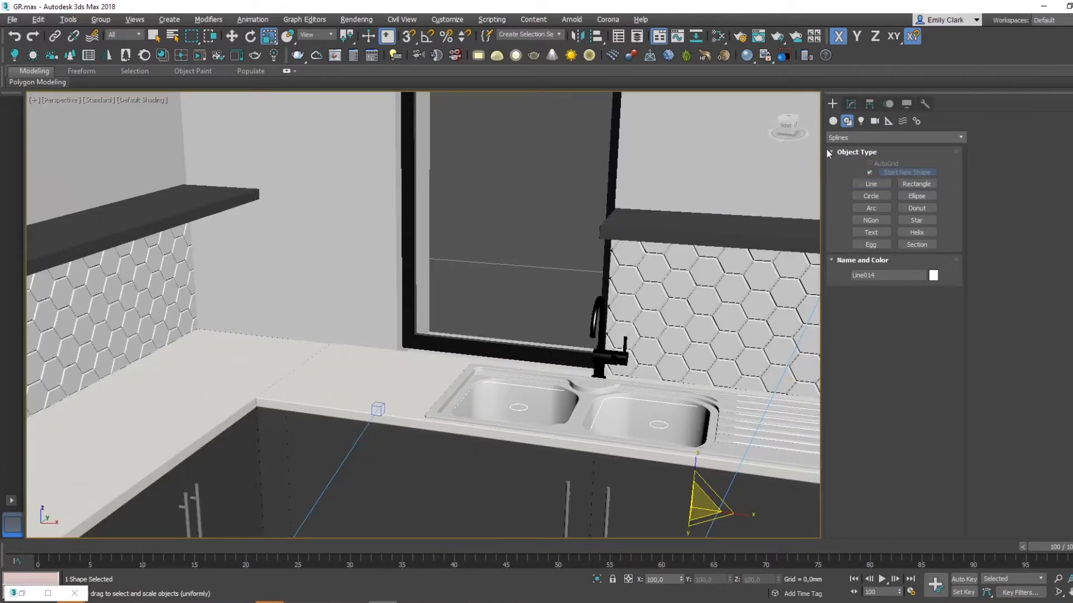
Step: Extrude the line 2700 mm into a backdrop plane and return to the camera view with safe frames
click(851, 104)
alt+middle_drag(394, 284, 402, 332)
click(864, 143)
text(ex)
click(856, 152)
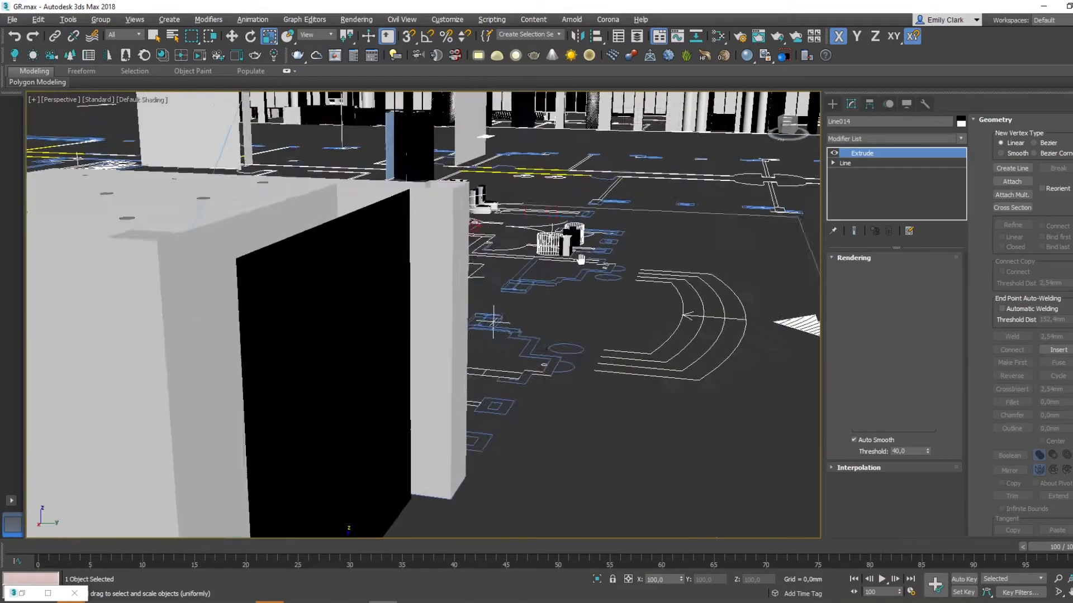
key(c)
key(shift+f)
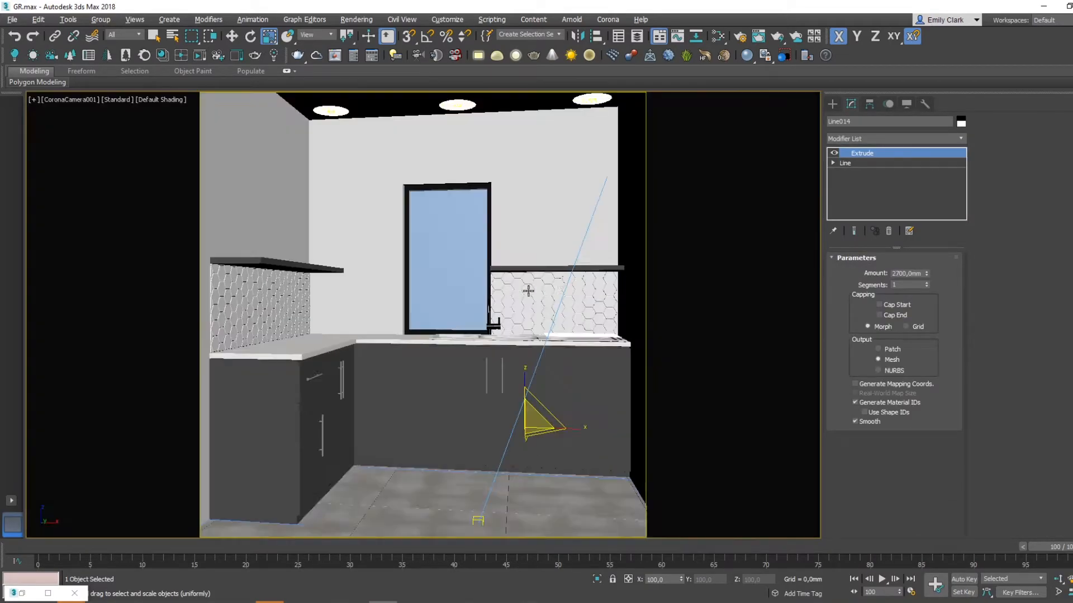
Step: Check the backdrop plane from outside in a perspective view and add a new CoronaLightMtl to the material graph
click(832, 103)
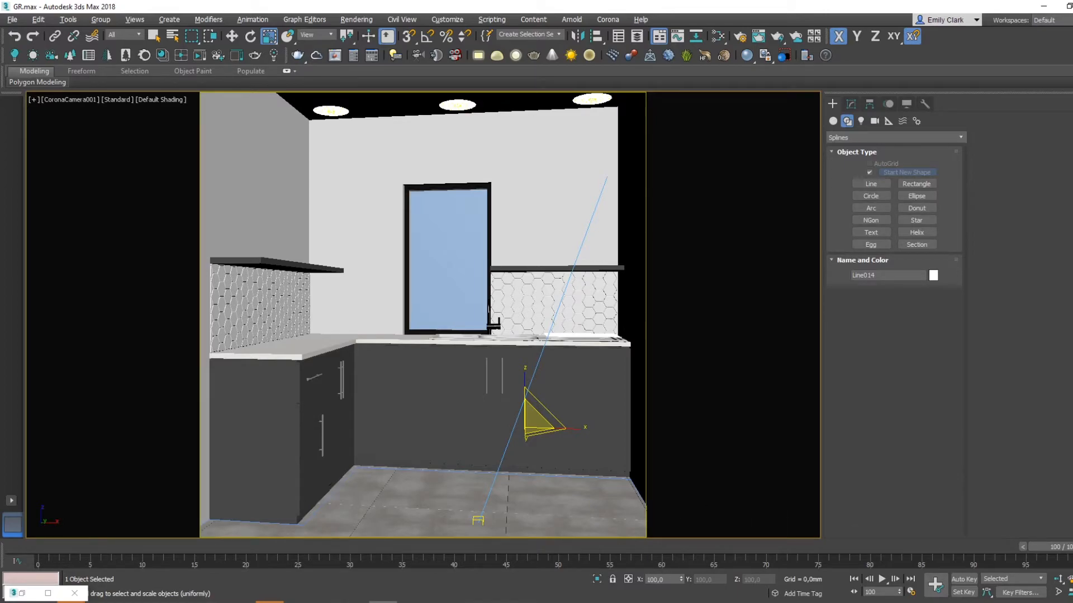
key(r)
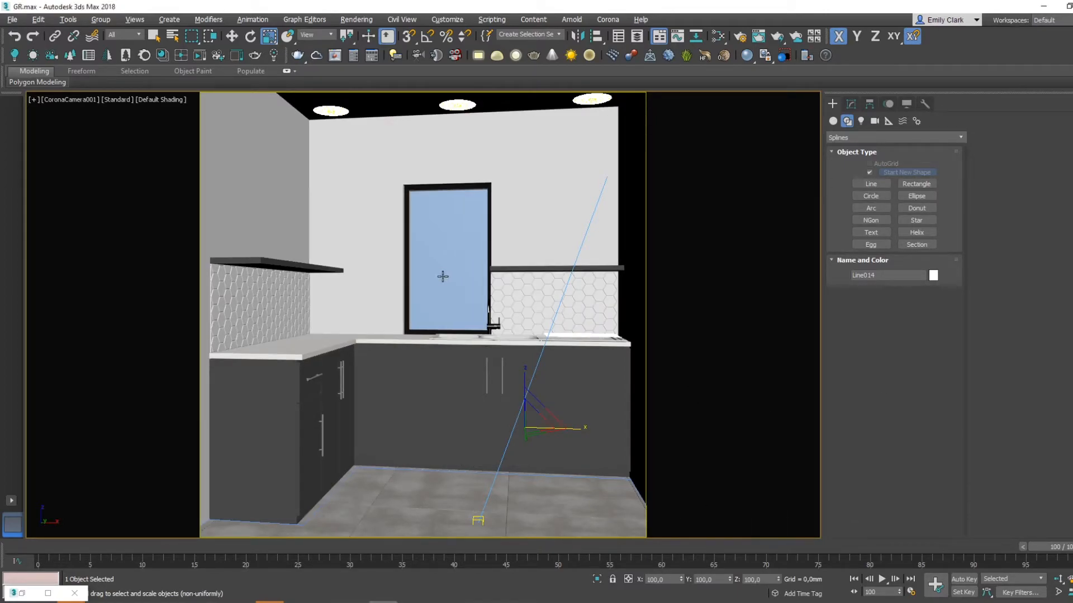
key(p)
scroll(442, 280, up, 3)
alt+middle_drag(557, 336, 446, 368)
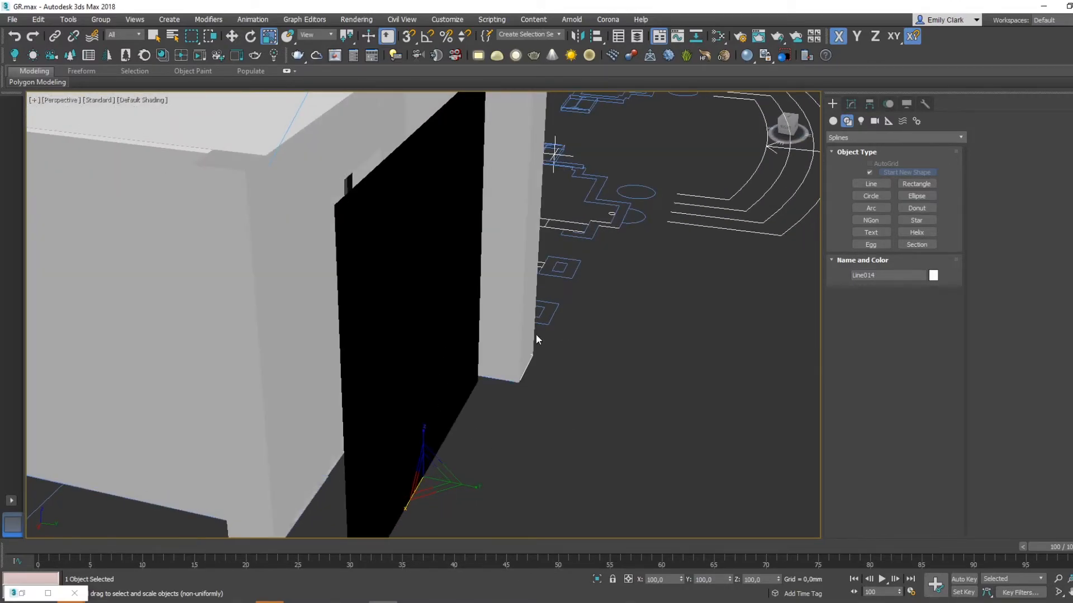
key(m)
double_click(311, 92)
middle_drag(589, 277, 401, 283)
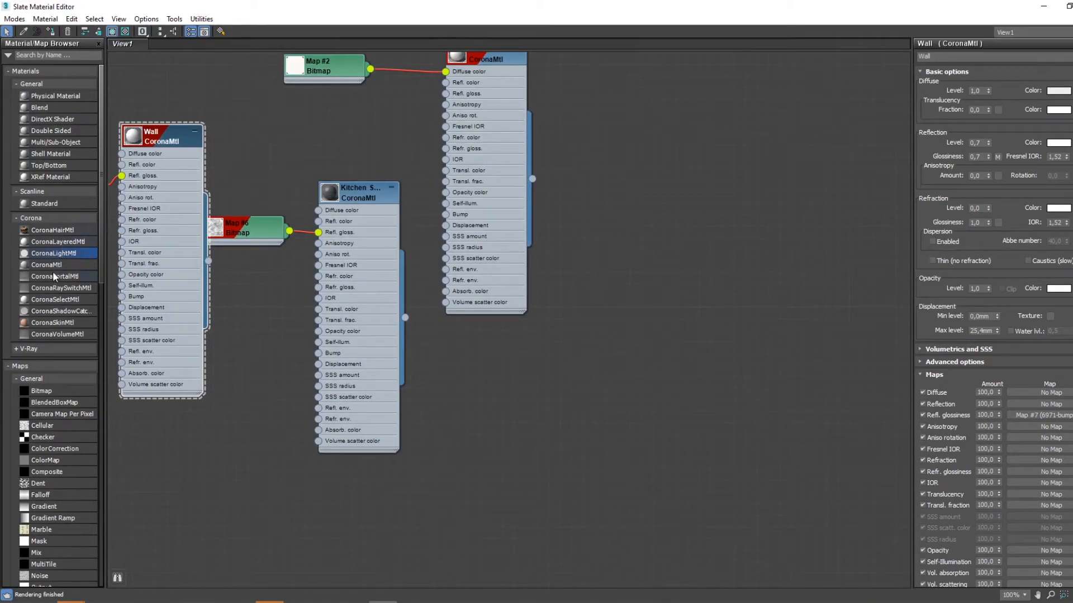
drag(232, 311, 729, 314)
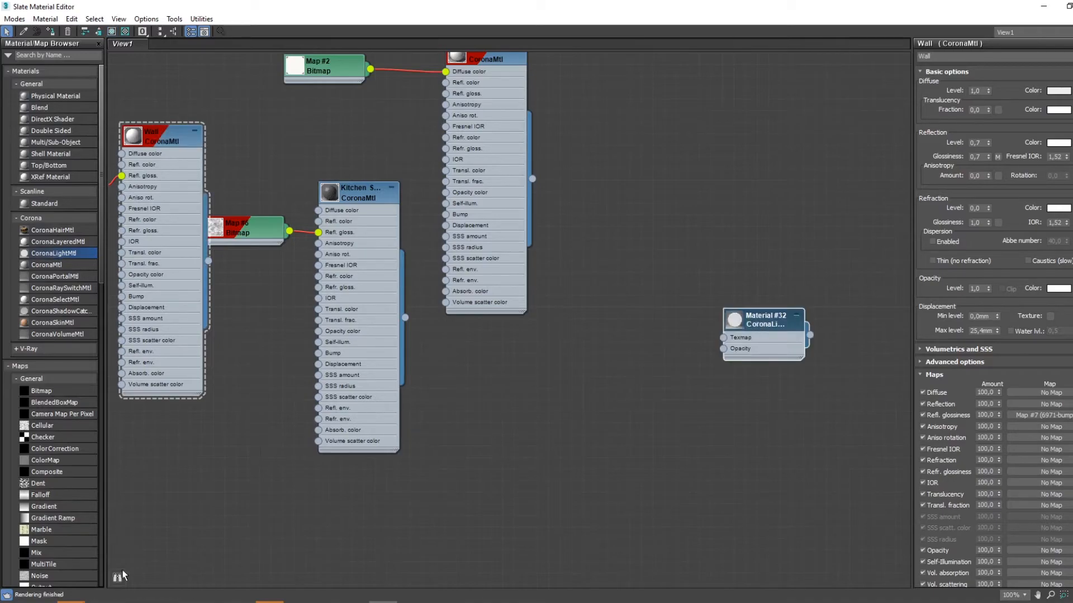
Step: Use the OfficeToLet-Bryanston-EtonOfficePark2 image from the desktop GR folder as the new light material's Texmap, and set its intensity to 8
click(100, 602)
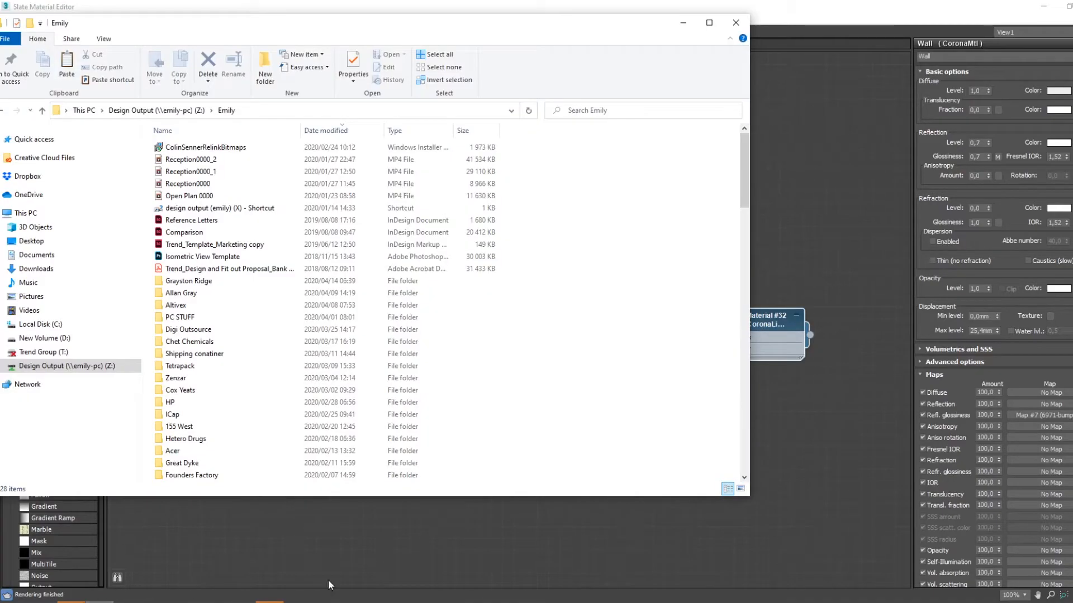
click(35, 244)
double_click(182, 168)
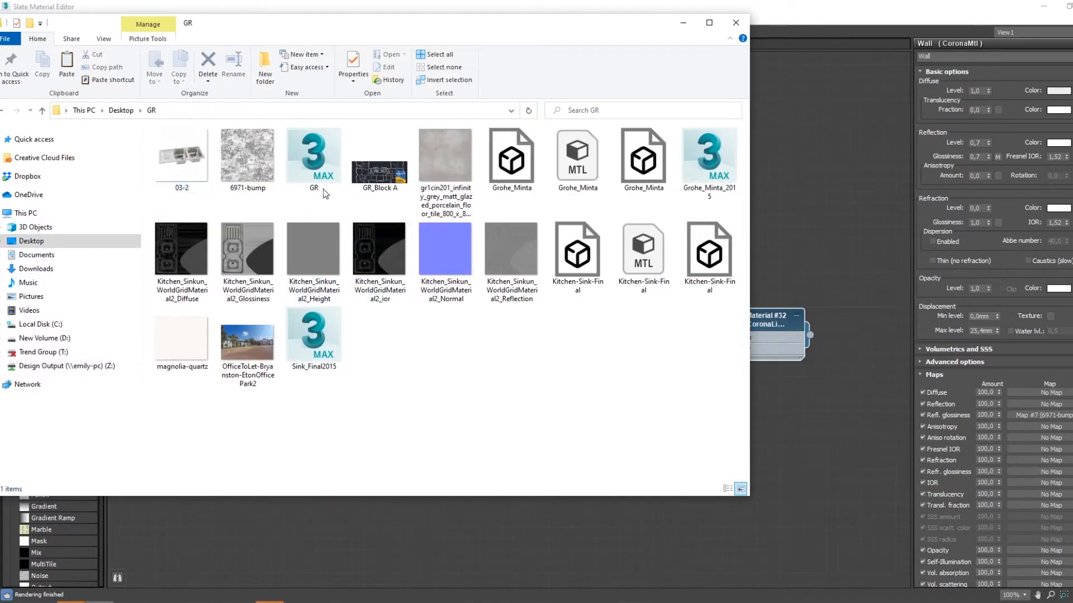
drag(249, 344, 588, 347)
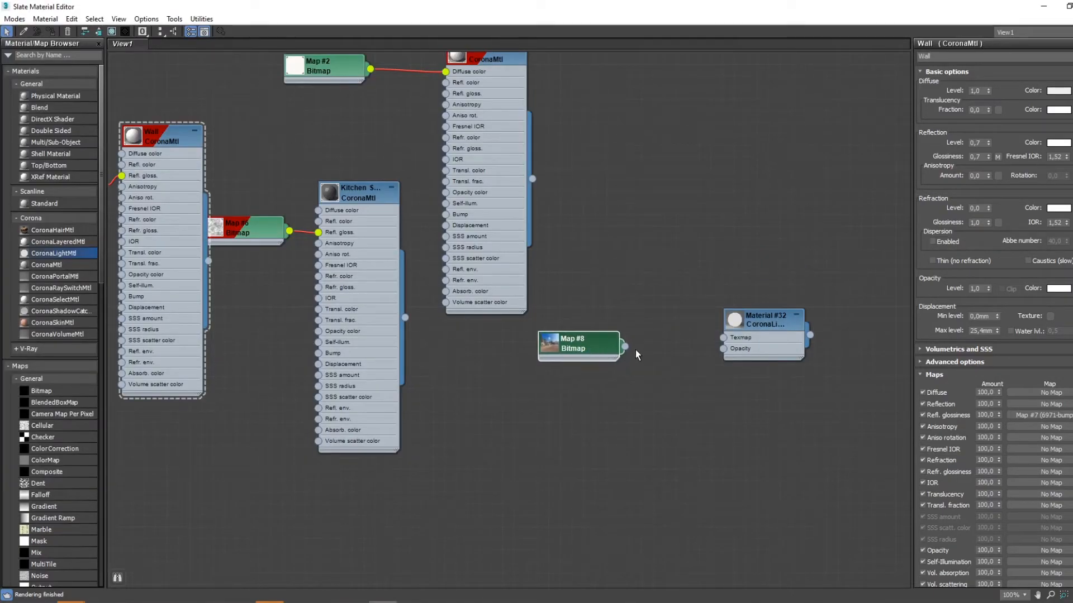
double_click(773, 321)
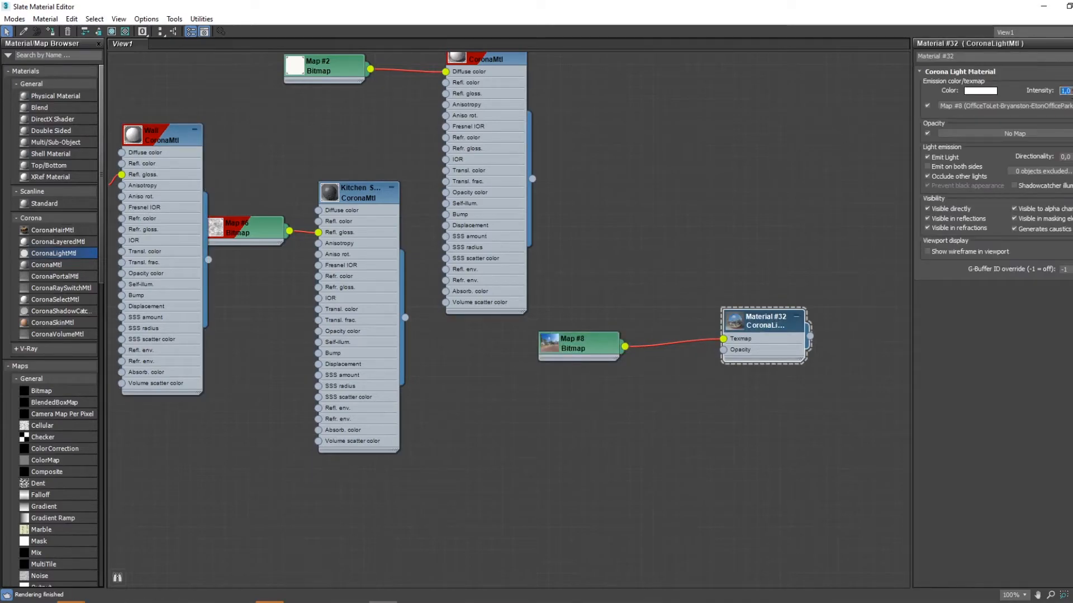
key(Return)
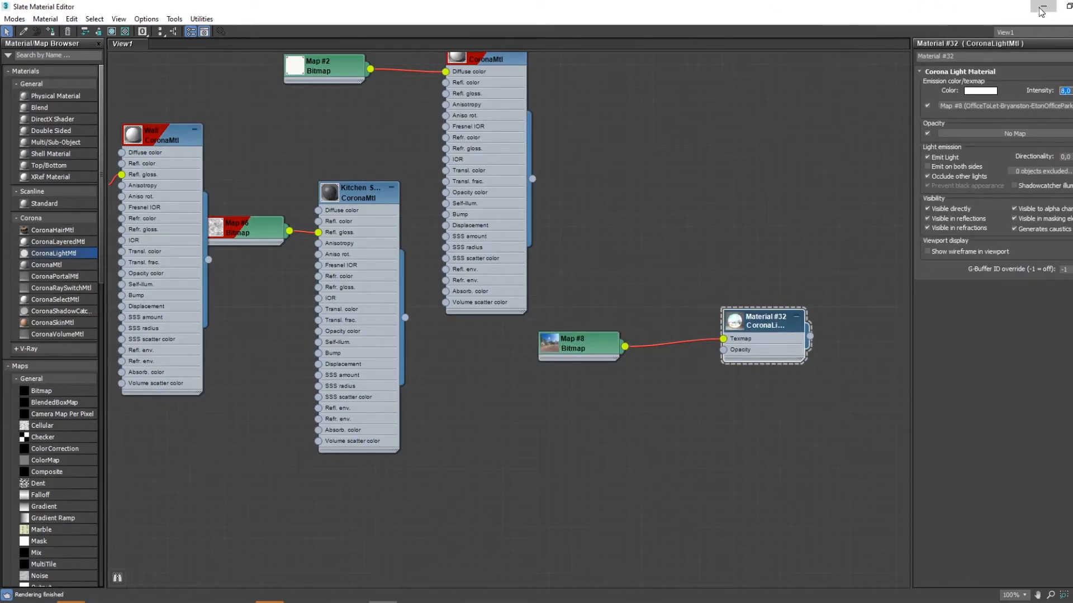
Step: Assign the new light material to the backdrop and show it in the viewport, checking it through the kitchen camera
click(1043, 7)
key(c)
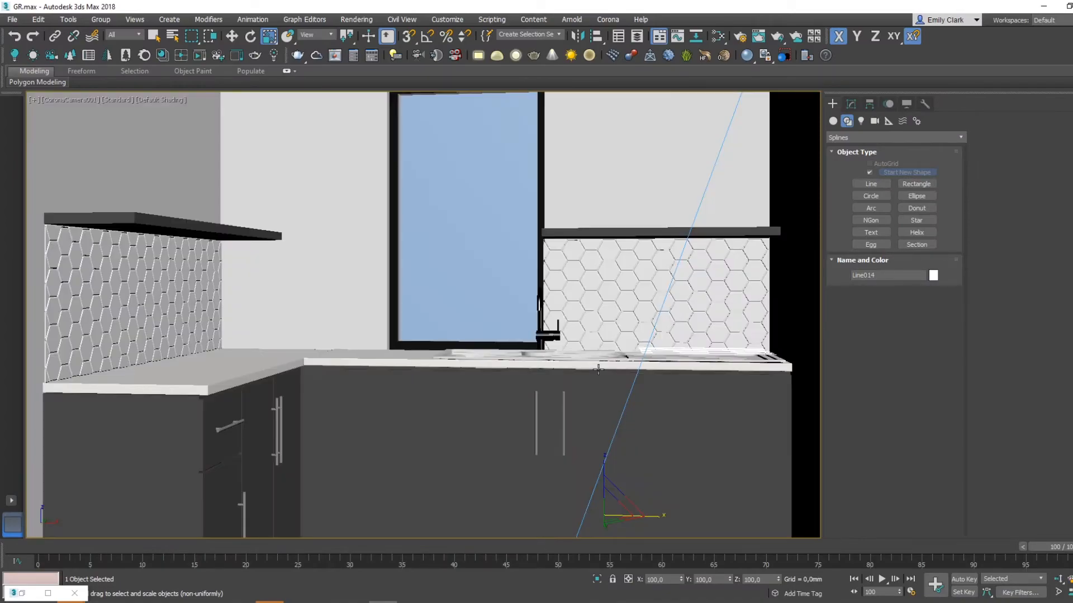
click(851, 105)
key(m)
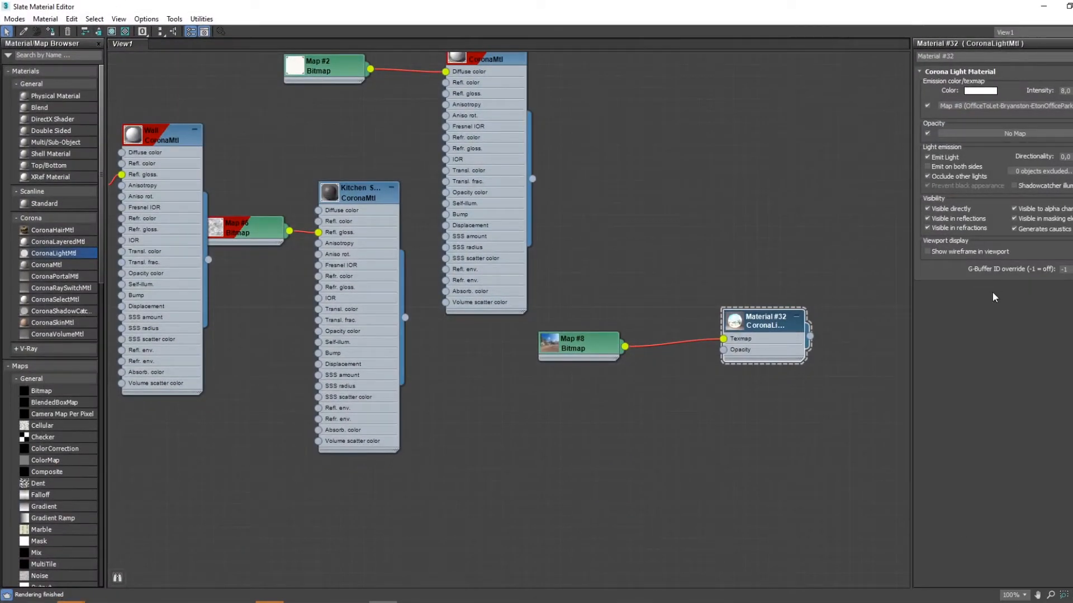
click(111, 34)
click(1043, 7)
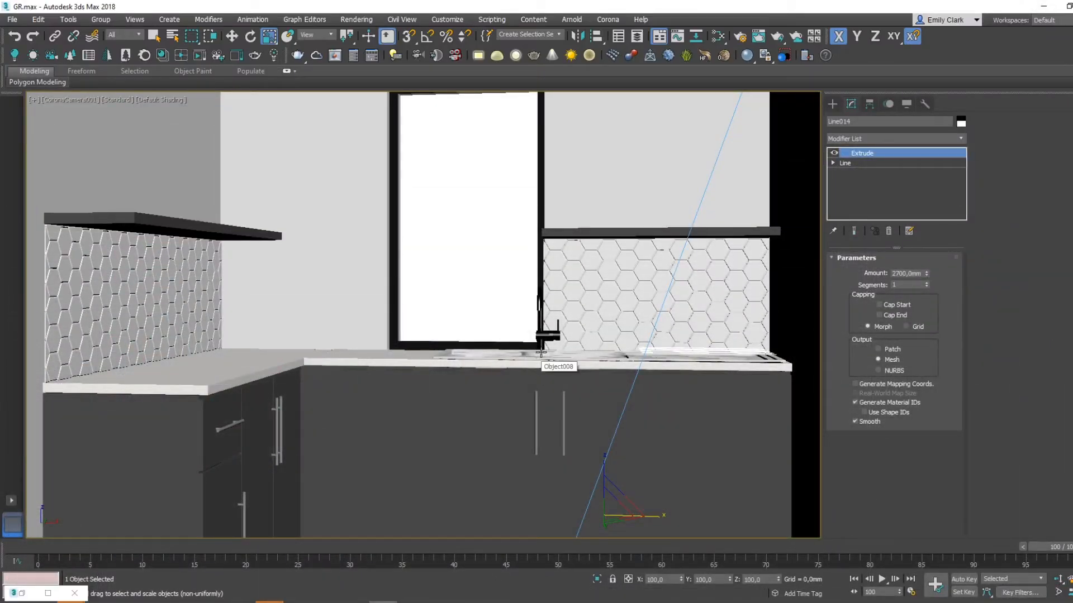
Step: Frame the backdrop in perspective view and add a UVW Map modifier with Box mapping to it
key(p)
key(z)
alt+middle_drag(603, 321, 551, 321)
key(m)
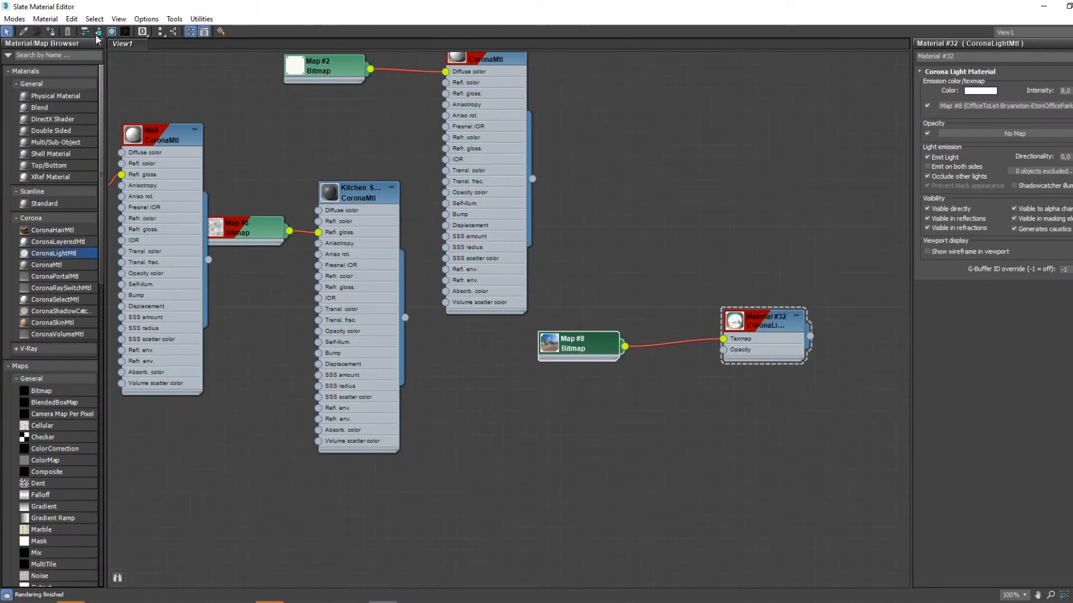
click(1044, 6)
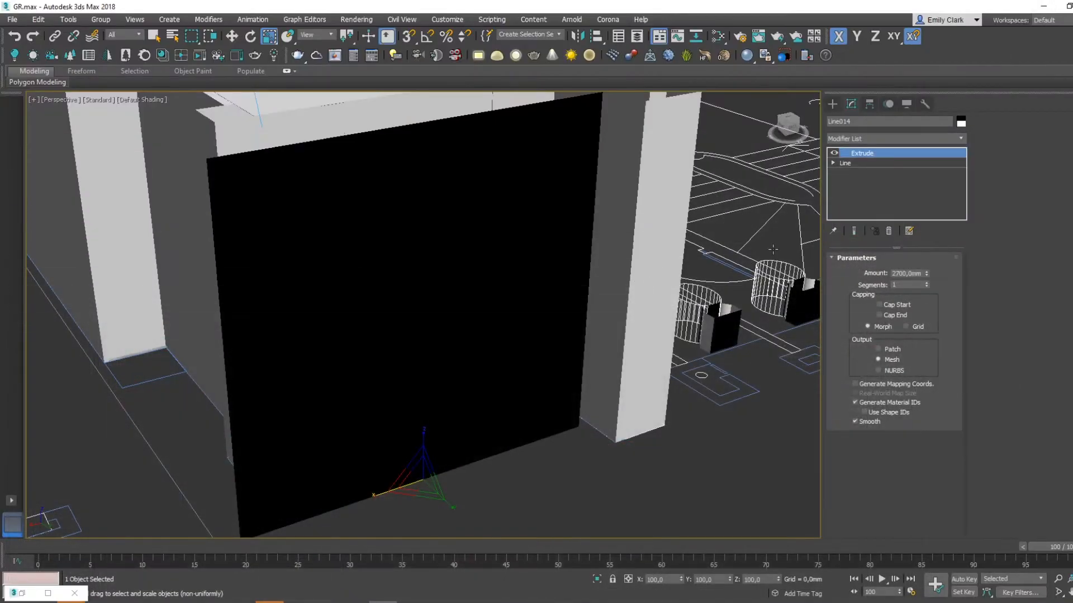
click(915, 139)
text(uvw)
key(Return)
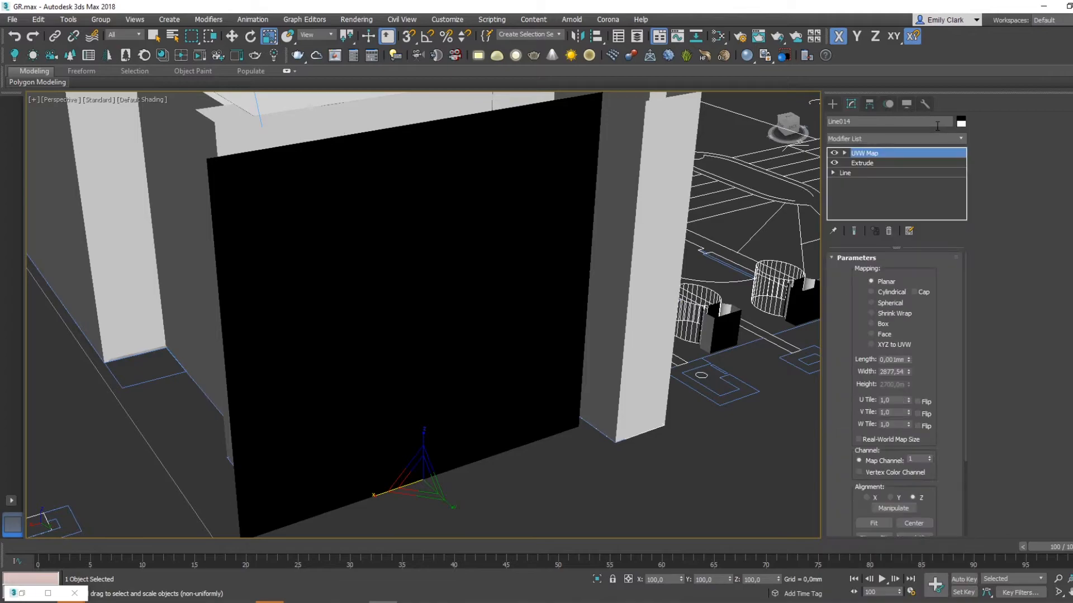
click(872, 324)
Step: Add a Shell modifier with a 230 mm inner amount above the backdrop's Extrude, and isolate the backdrop
click(844, 154)
click(859, 164)
alt+middle_drag(313, 245, 465, 282)
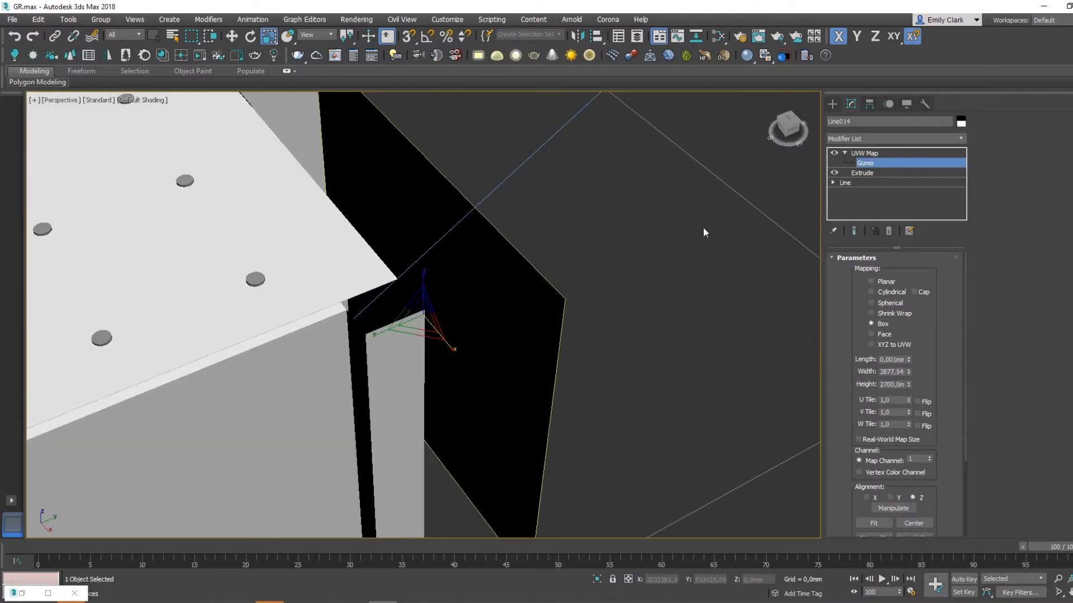
alt+middle_drag(782, 198, 491, 259)
click(860, 173)
click(865, 138)
key(h)
click(845, 201)
middle_drag(565, 223, 572, 234)
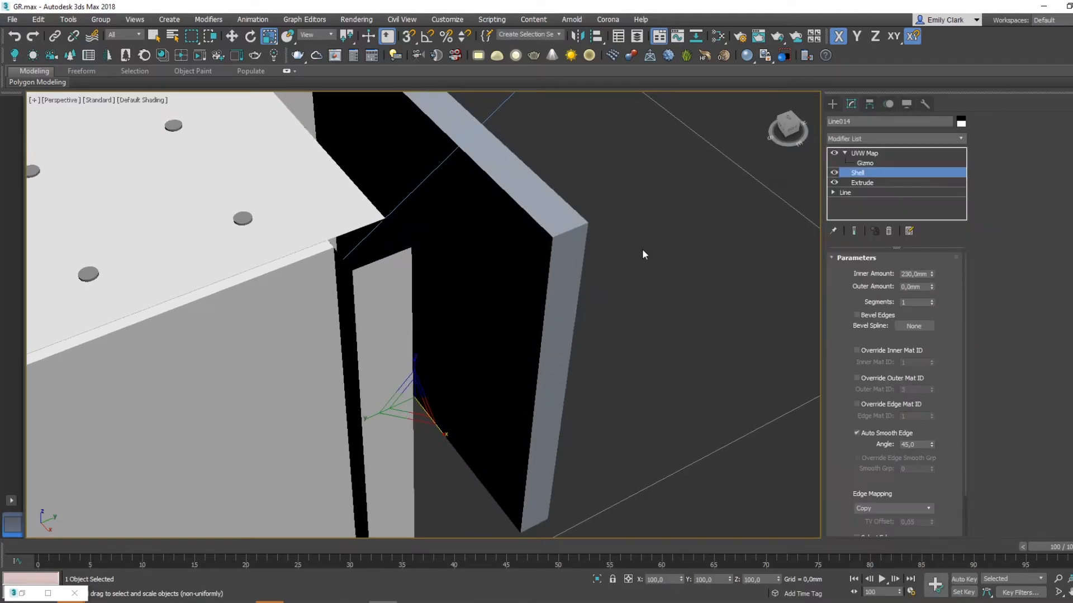
key(alt+q)
alt+middle_drag(522, 307, 608, 280)
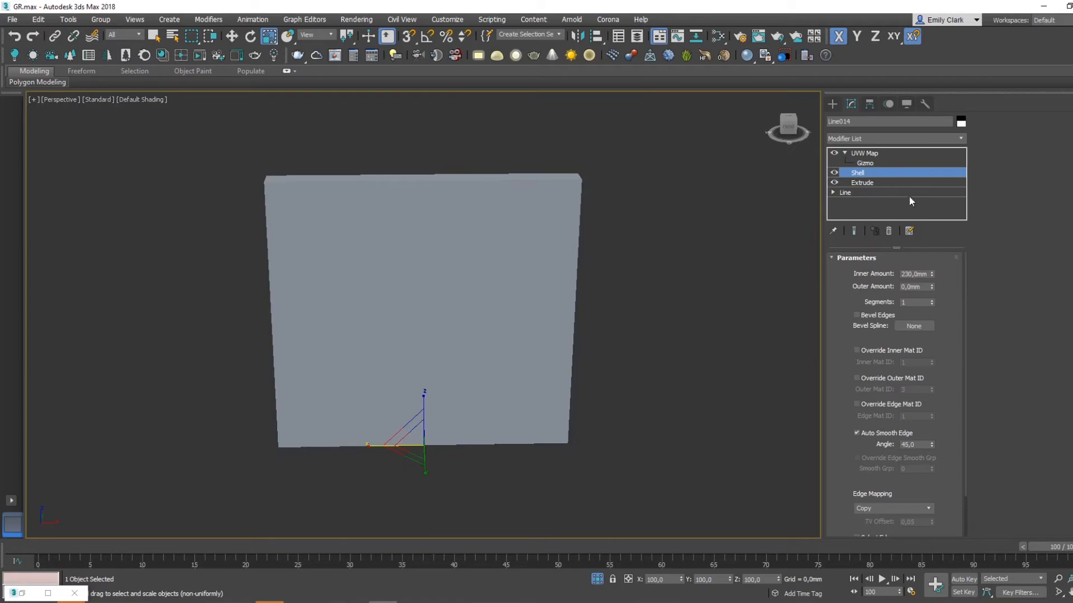
Step: Stretch the backdrop's UVW Map gizmo horizontally, undo the vertical scaling, and return to the camera view with isolation ended
click(880, 156)
key(1)
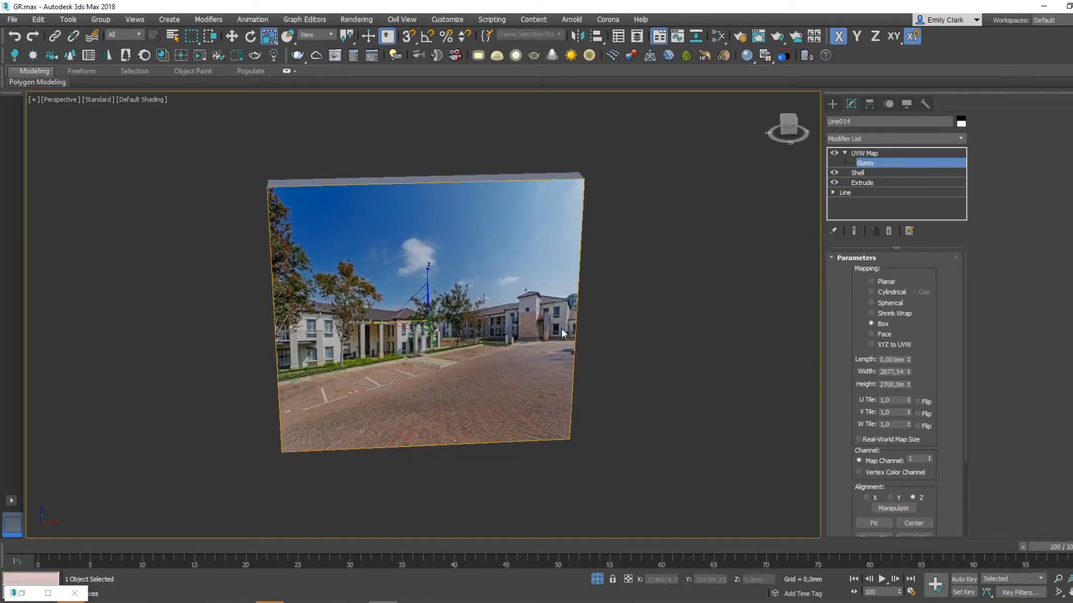
drag(392, 322, 363, 321)
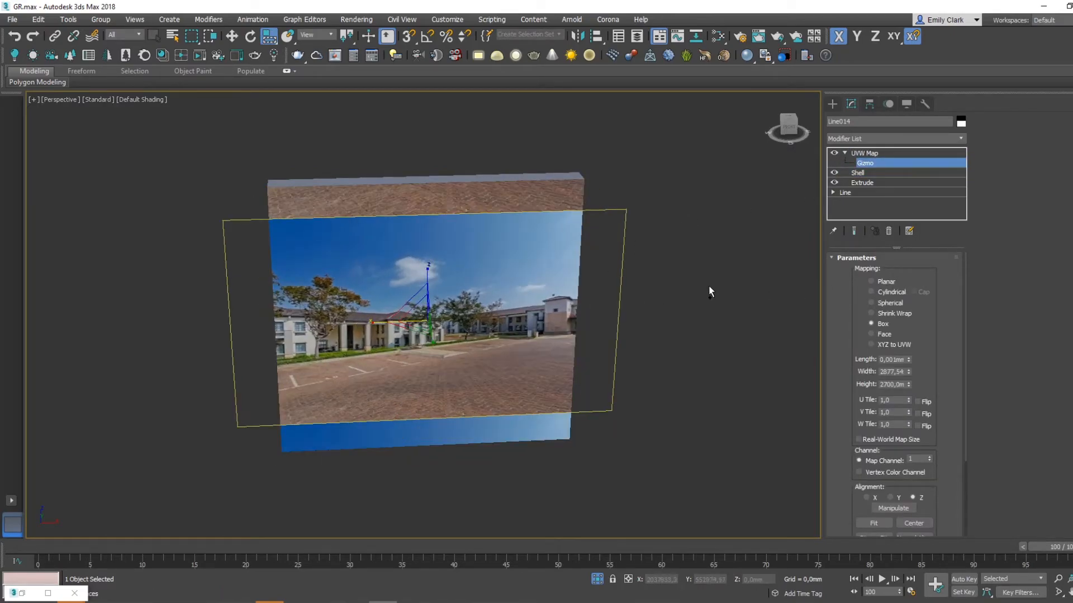
key(ctrl+z)
key(r)
key(c)
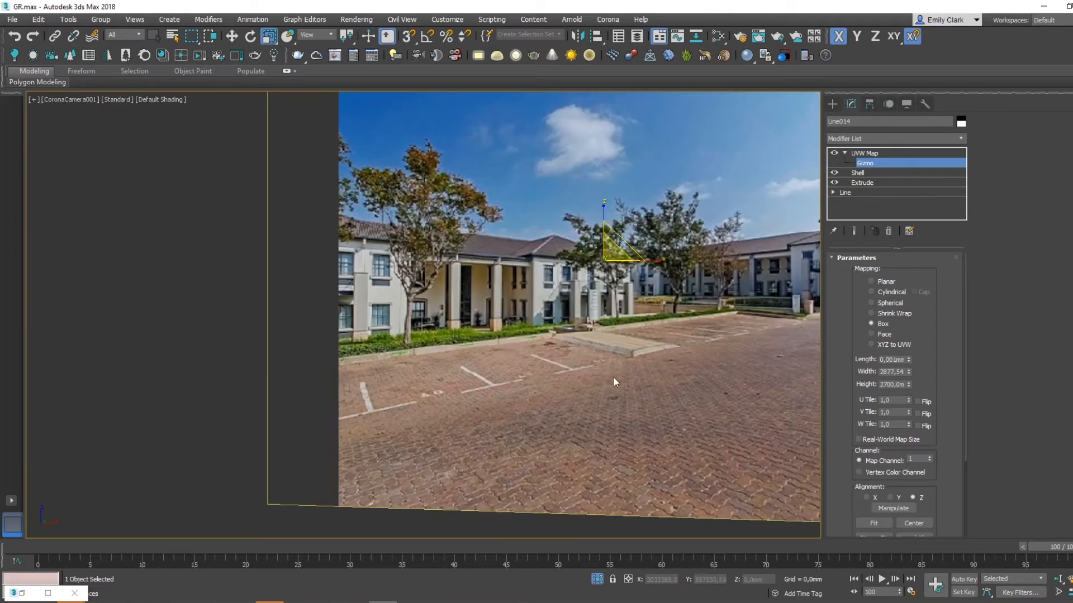
click(598, 581)
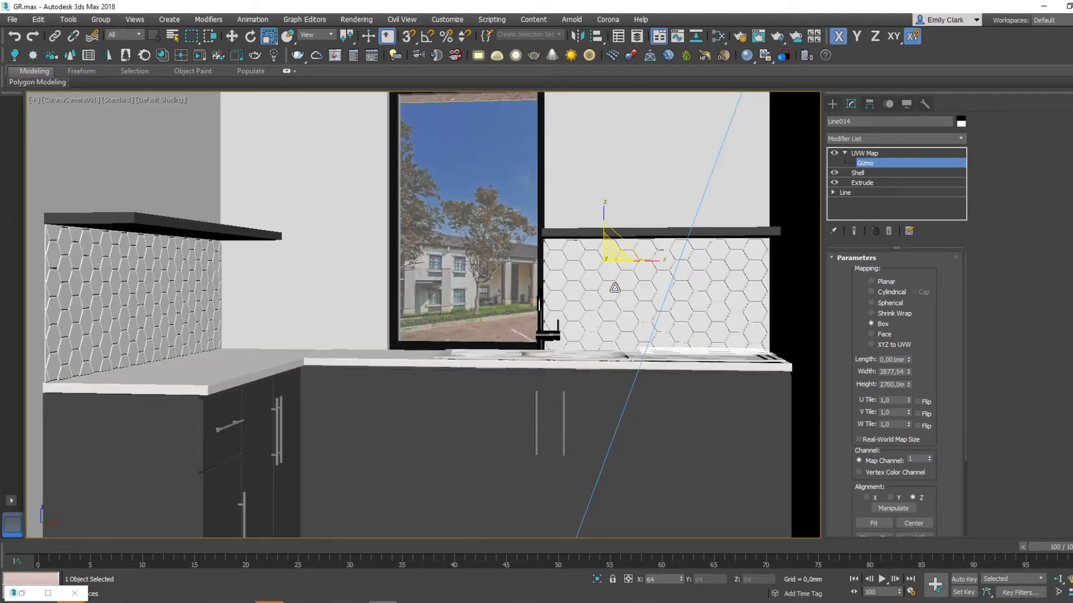
Step: Scale down and reposition the UVW Map gizmo so the office building and sky are framed in the kitchen window
key(w)
drag(631, 255, 382, 277)
key(r)
key(w)
key(r)
key(w)
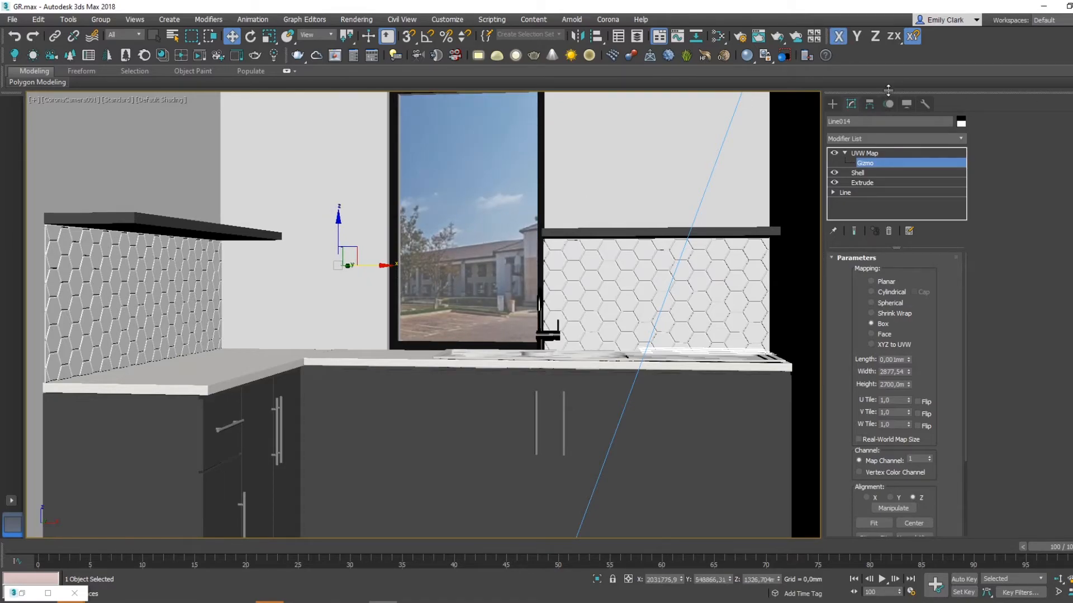
Step: Start the interactive session in the four-viewport layout and switch the Top viewport to the CoronaCamera001 view
click(832, 104)
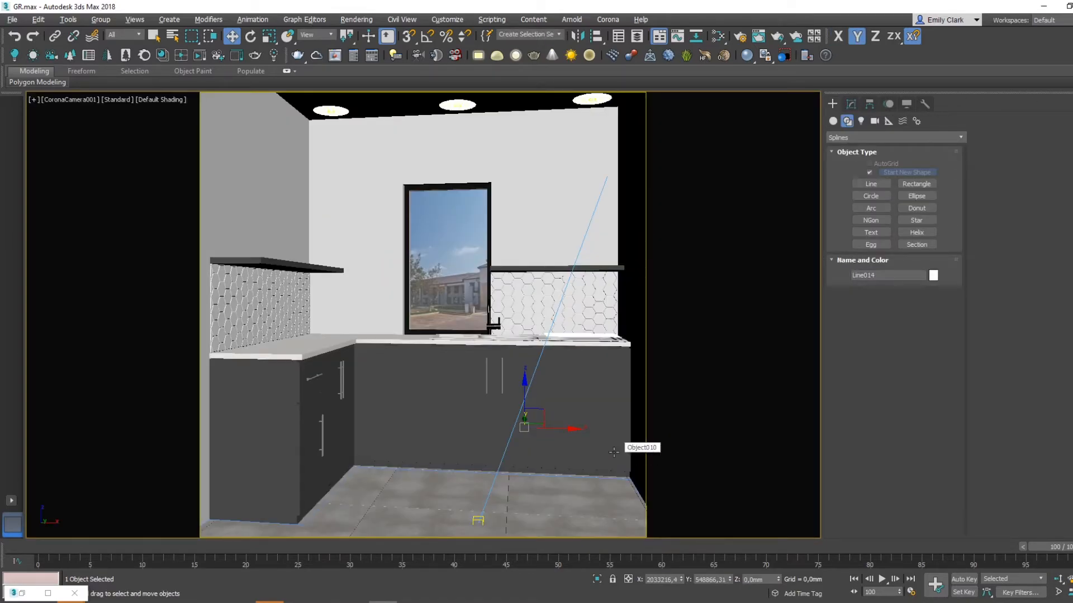
key(m)
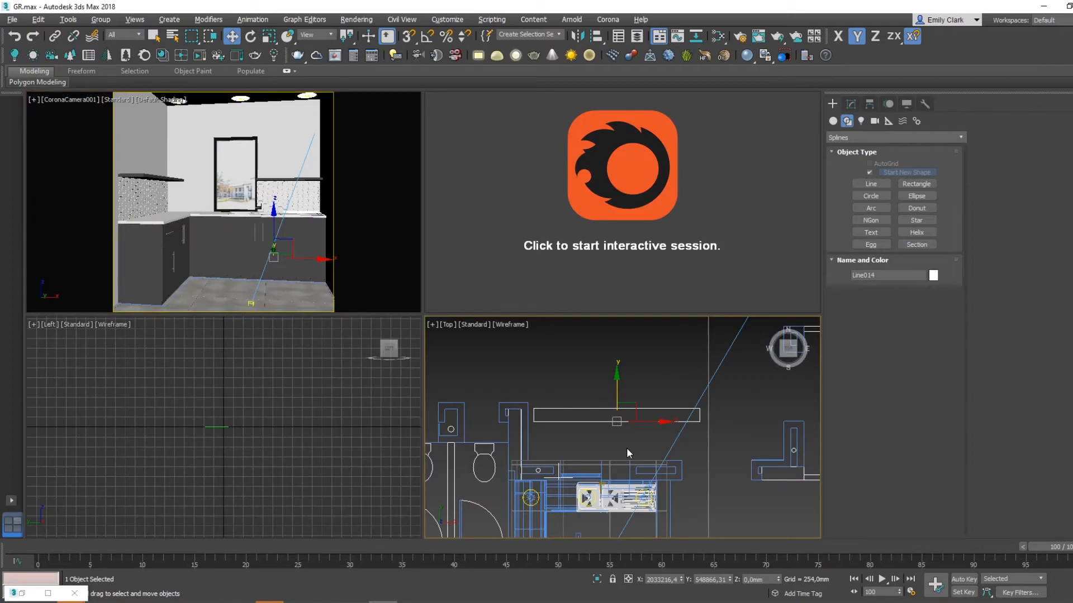
key(c)
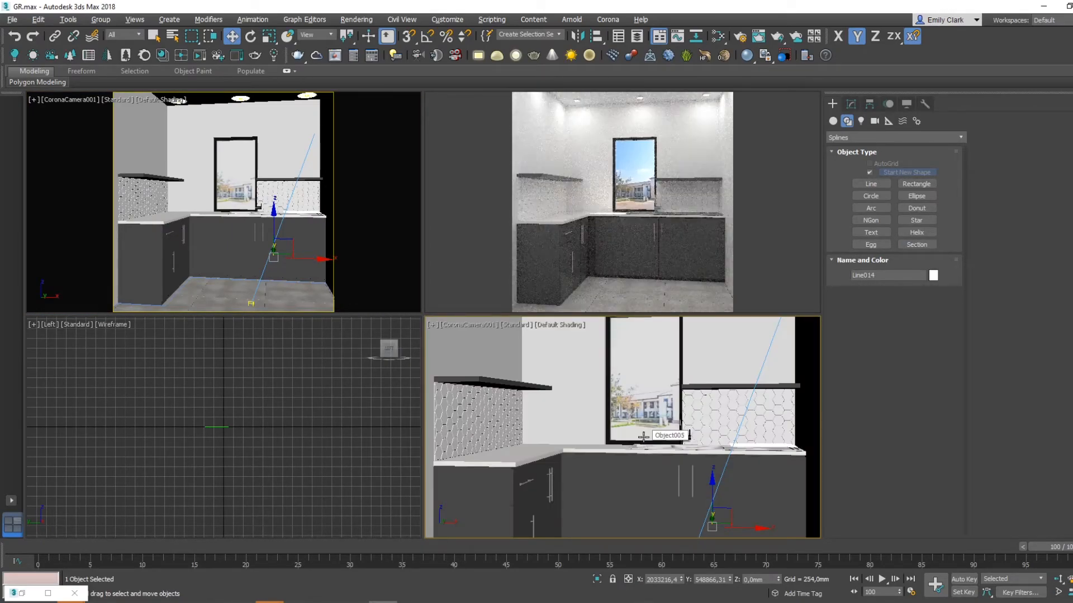
Step: Enlarge the backdrop uniformly and rescale its UVW Map gizmo to resize the photo seen through the window
click(850, 105)
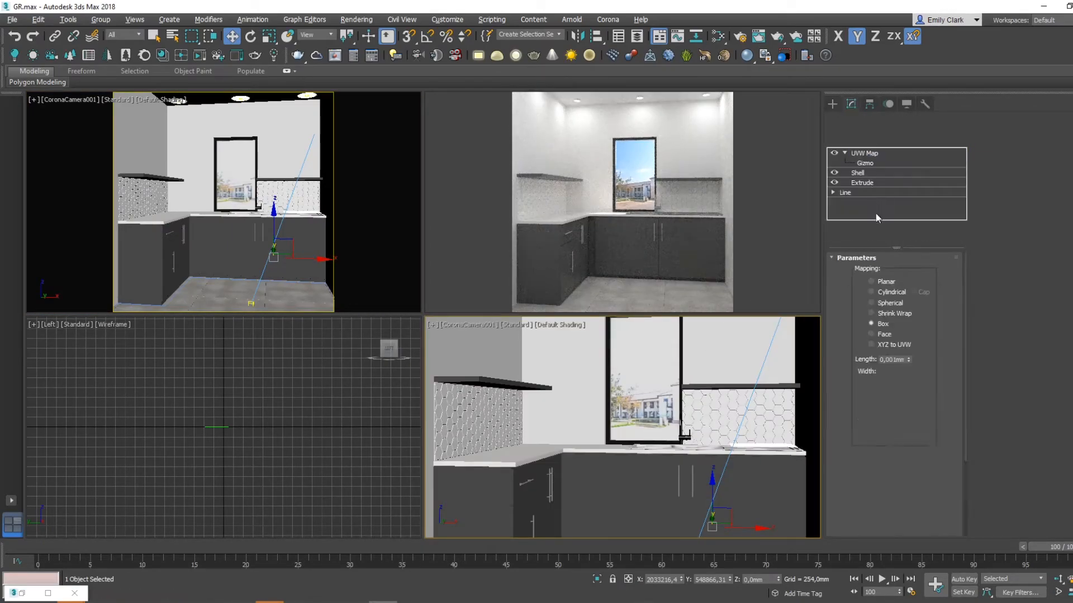
click(876, 171)
key(r)
drag(728, 514, 729, 498)
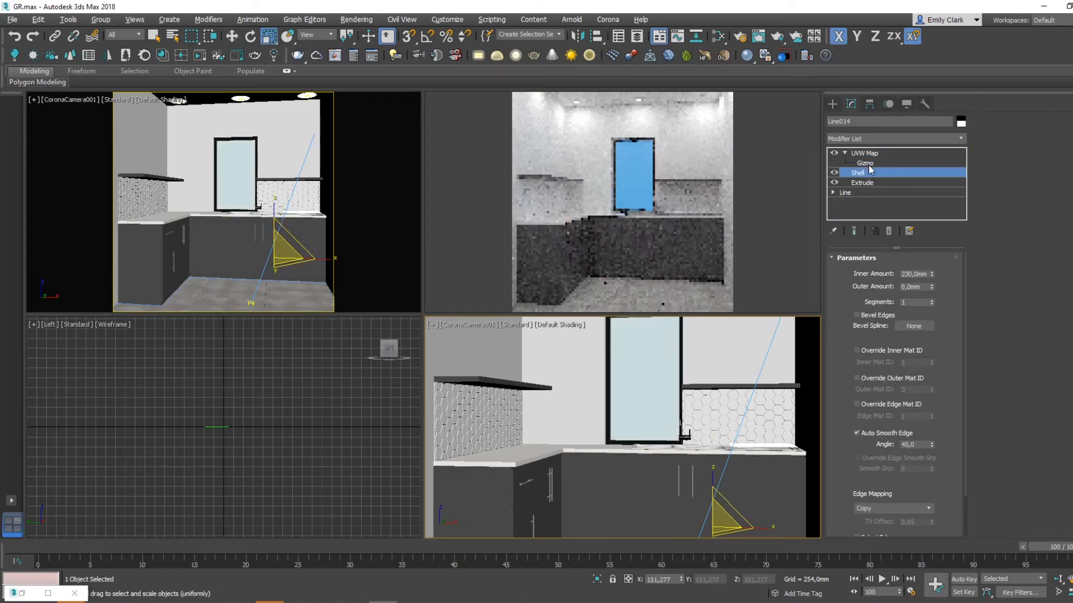
click(865, 163)
drag(573, 384, 585, 345)
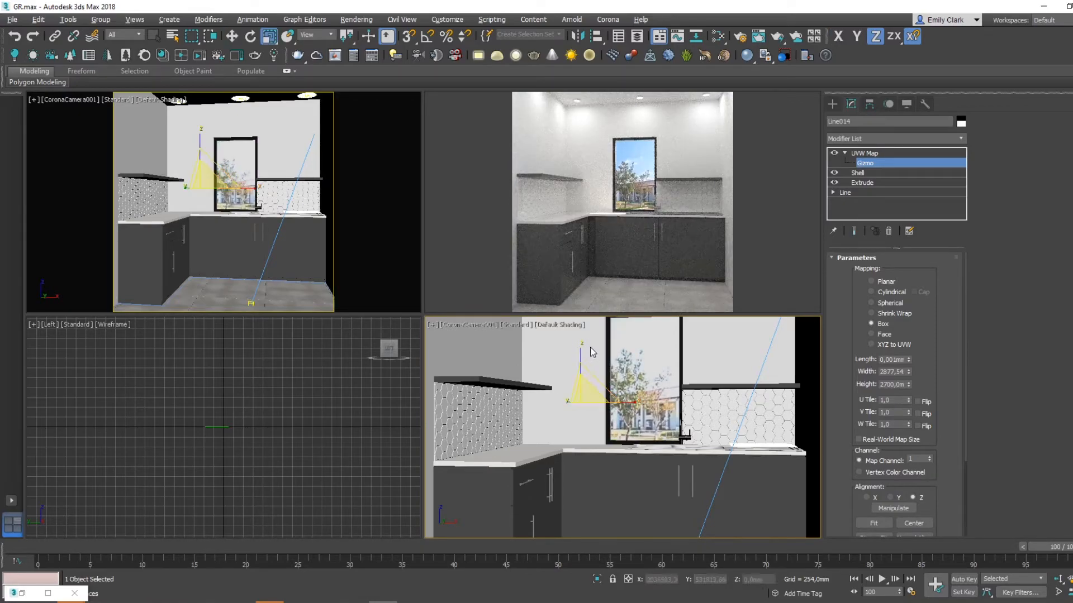
Step: Delete the Shell modifier from the backdrop and return to its UVW Map modifier
click(860, 172)
key(Delete)
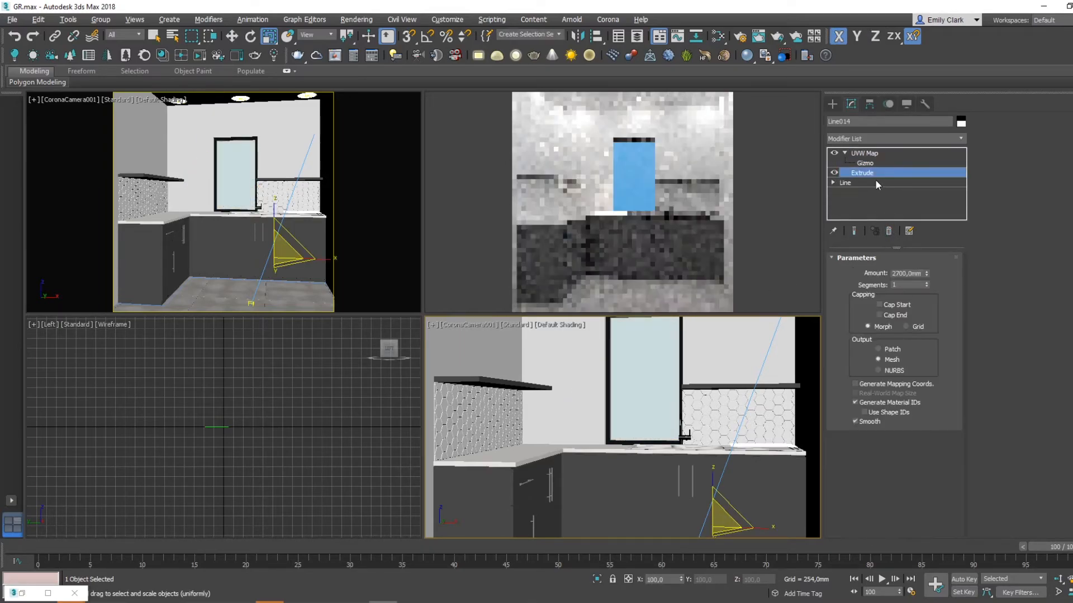
click(866, 153)
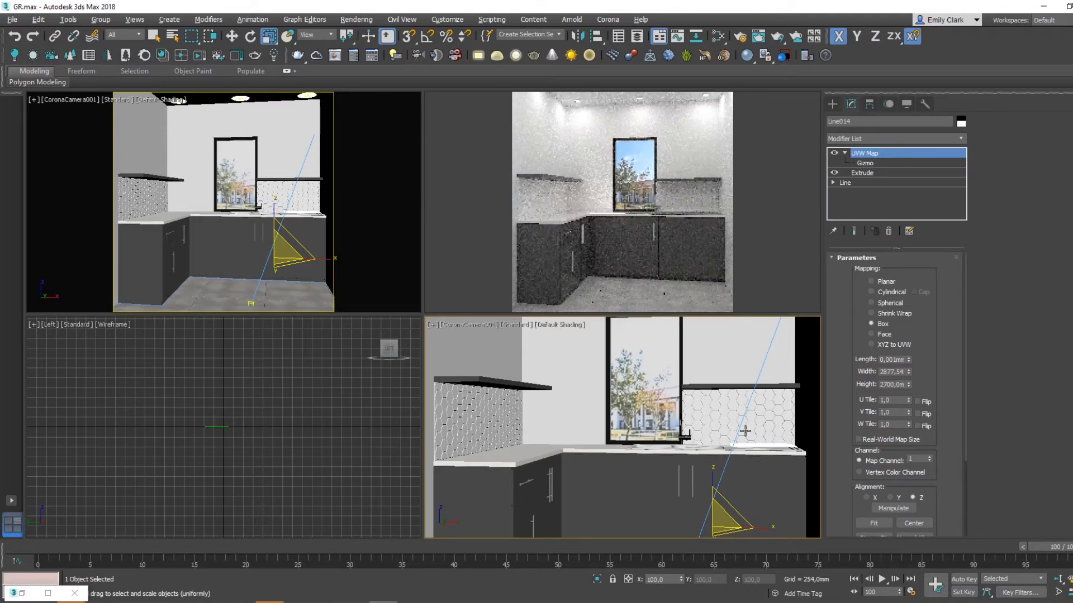
Step: Enlarge the backdrop again, then scale up its UVW Map gizmo and move it slightly upward
drag(725, 522, 740, 503)
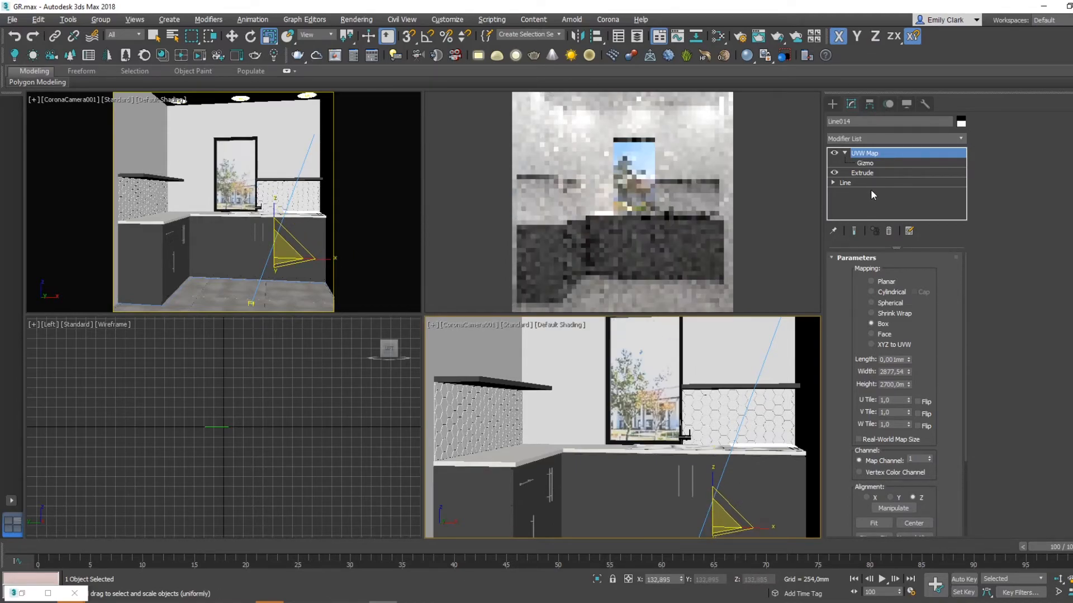
click(866, 163)
drag(596, 381, 640, 406)
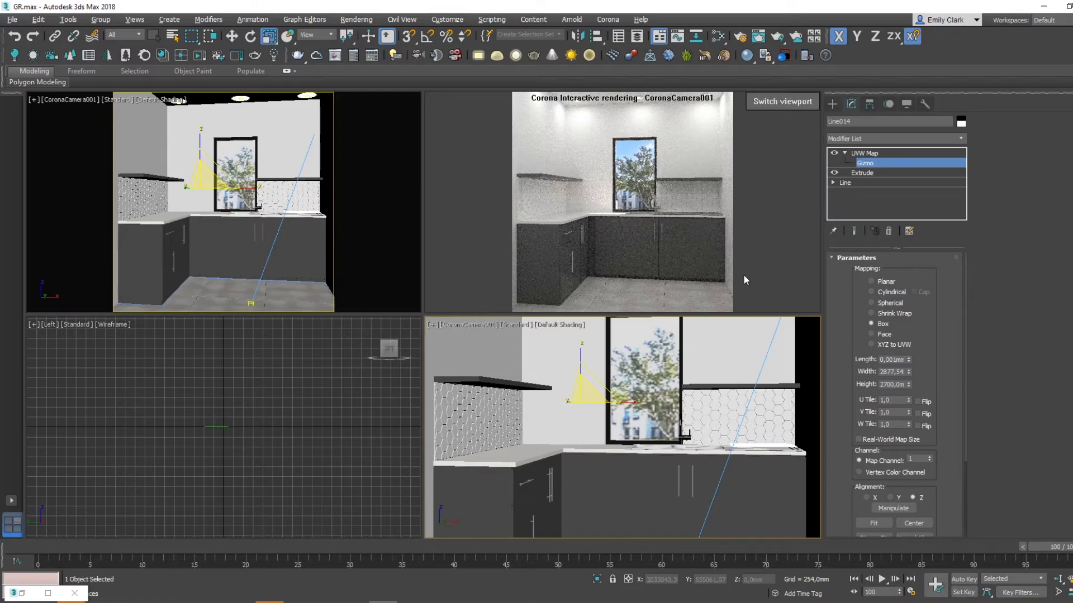
key(w)
drag(578, 367, 578, 356)
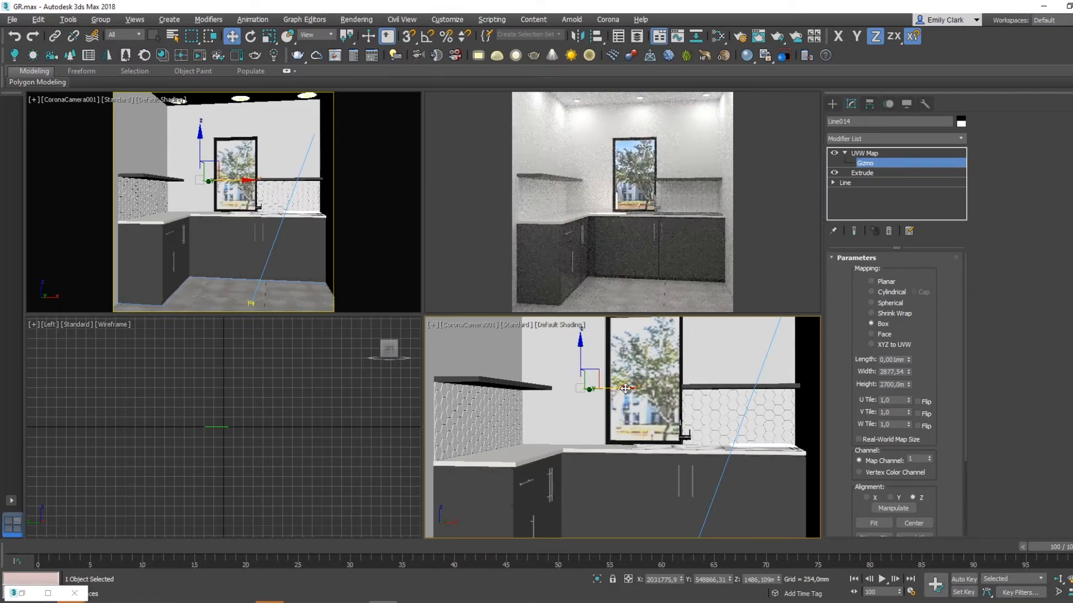
Step: Shift the backdrop's UVW Map gizmo along X, then lower it slightly to reposition the photo in the window
drag(626, 388, 570, 389)
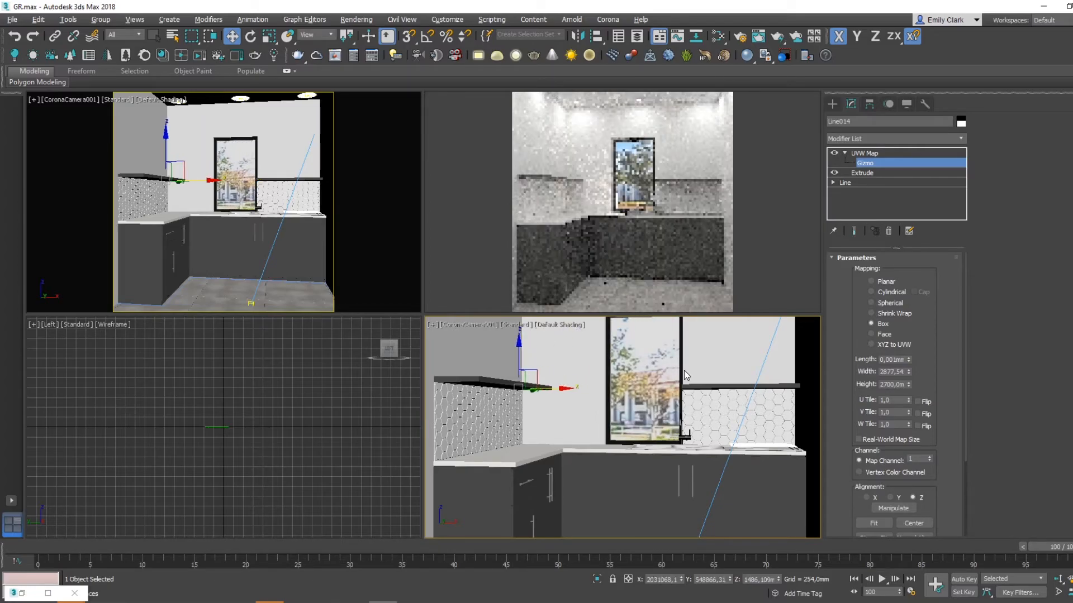
key(m)
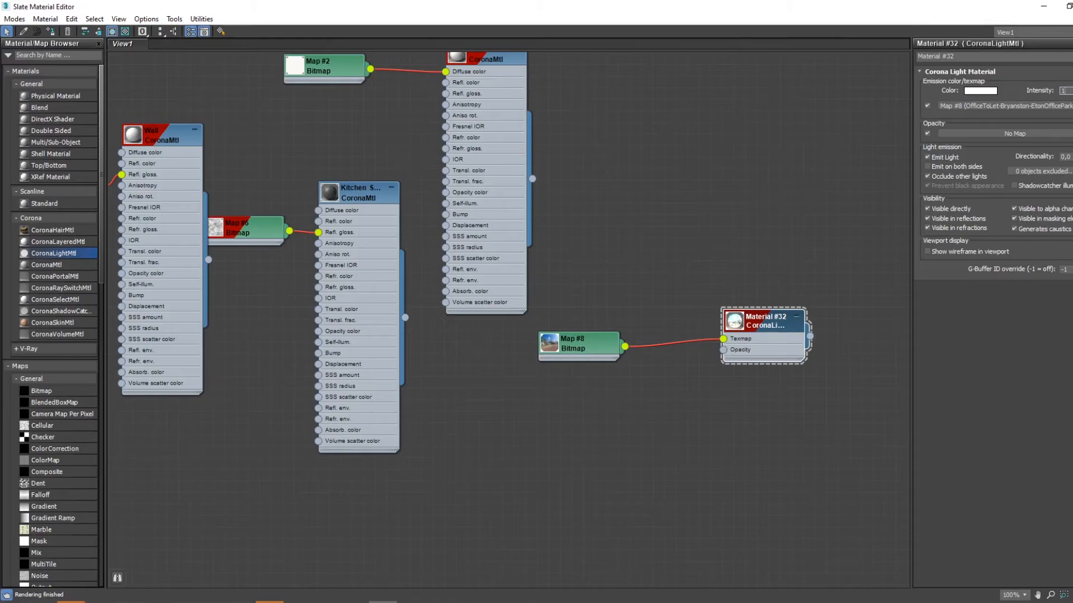
click(1043, 5)
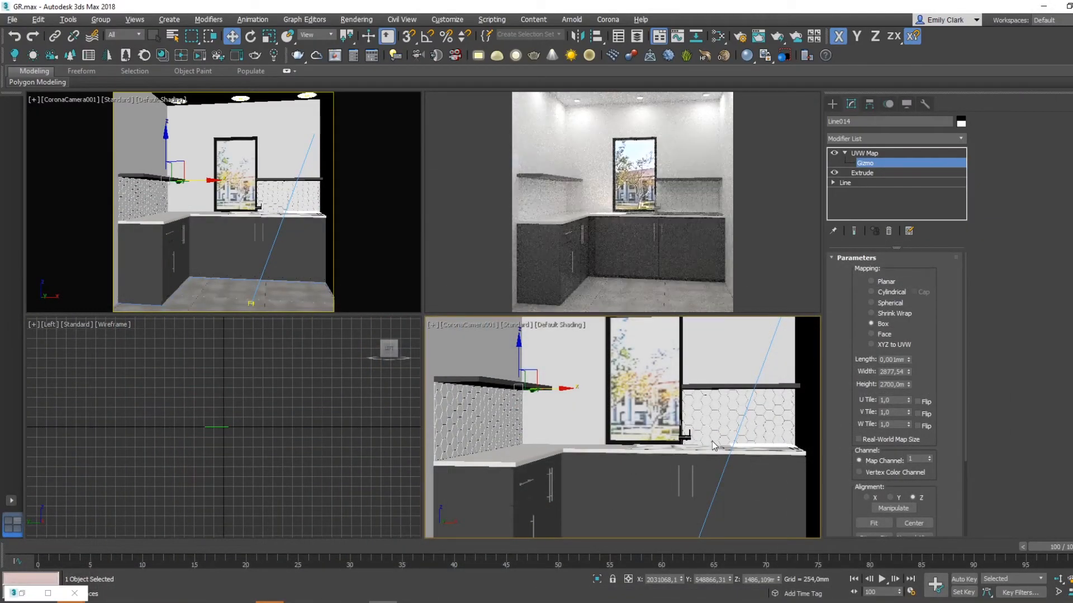
drag(519, 361, 519, 370)
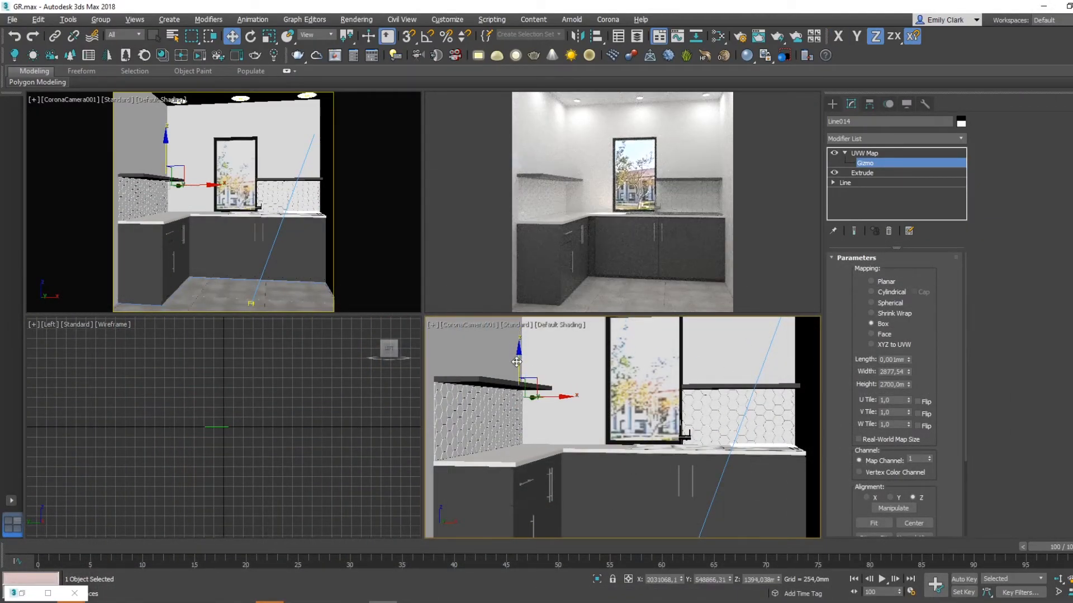
Step: Rescale the backdrop, then return to its UVW Map gizmo with the Move tool active
click(833, 104)
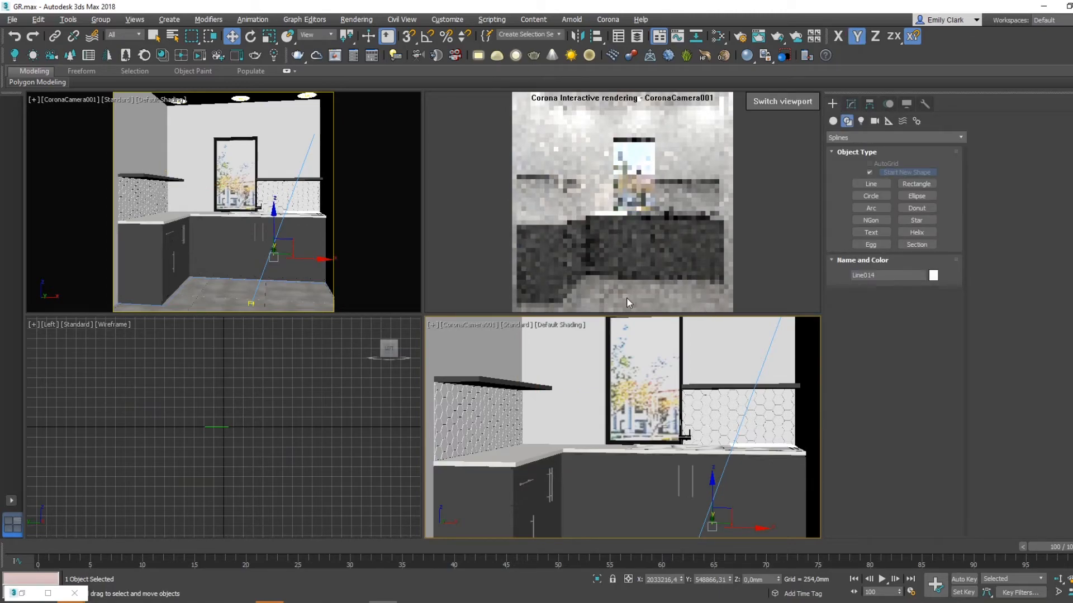
key(r)
key(F5)
click(850, 104)
click(865, 163)
key(w)
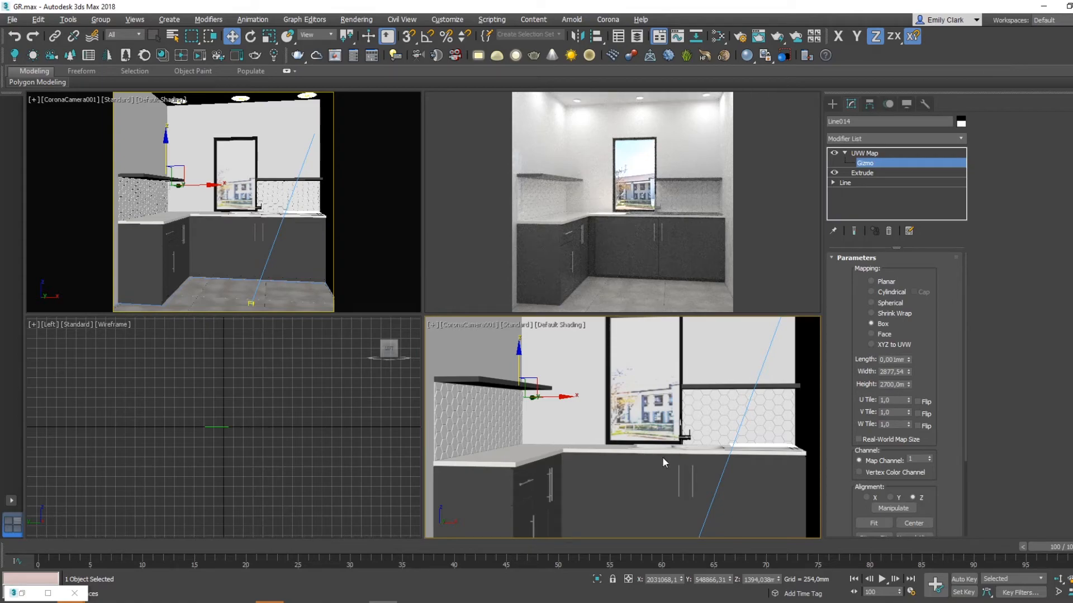
Step: Pan the CoronaCamera001 view slightly and turn on its safe frame
middle_drag(645, 434, 659, 408)
key(shift+f)
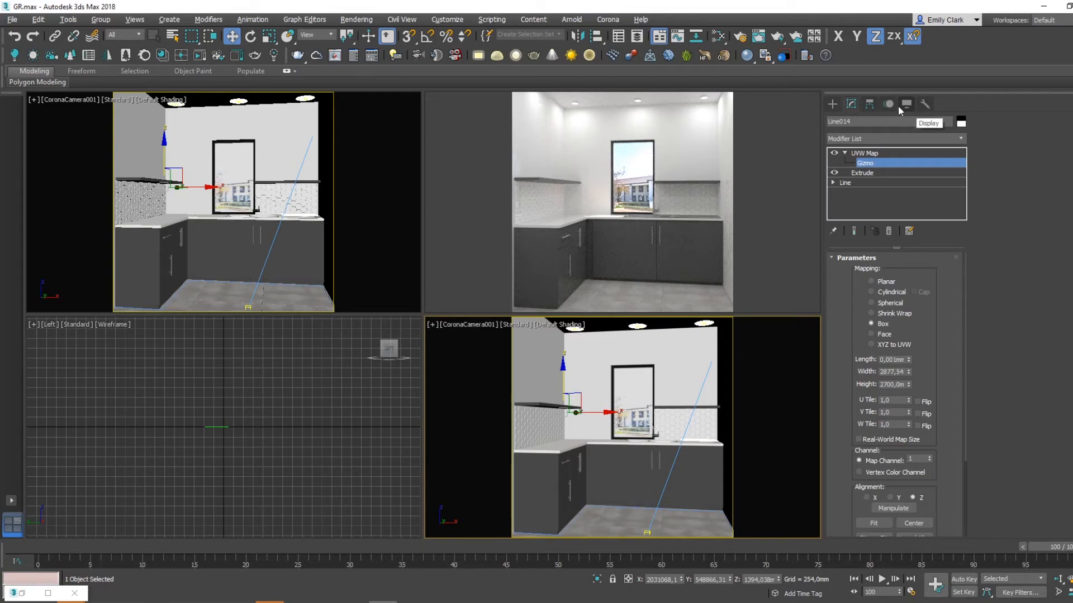
mouse_move(624, 252)
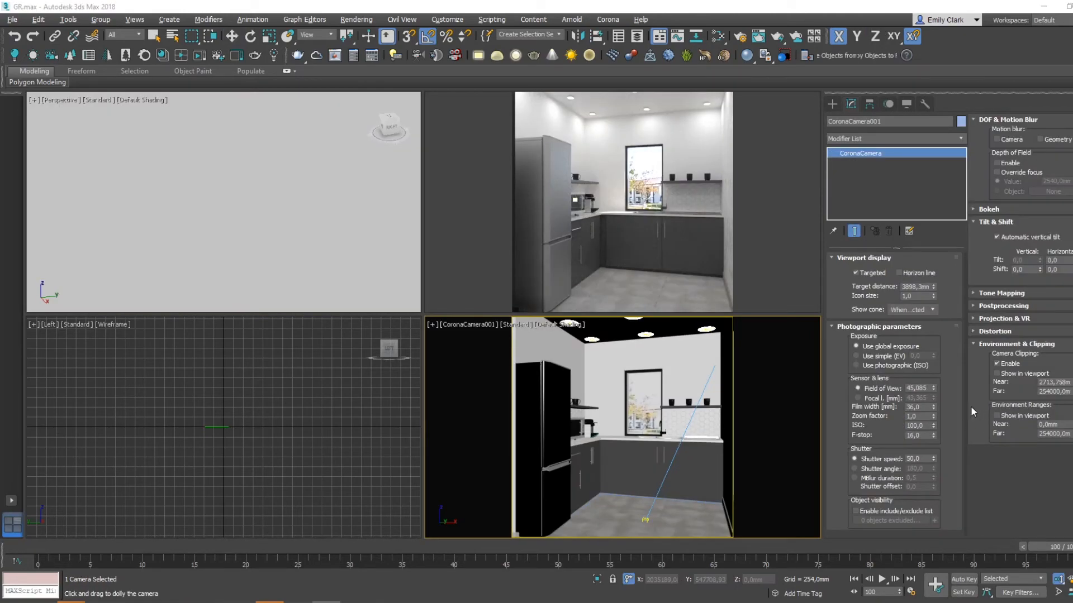
Step: Start a production render of the CoronaCamera001 view and open the frame buffer's tone mapping settings
click(832, 104)
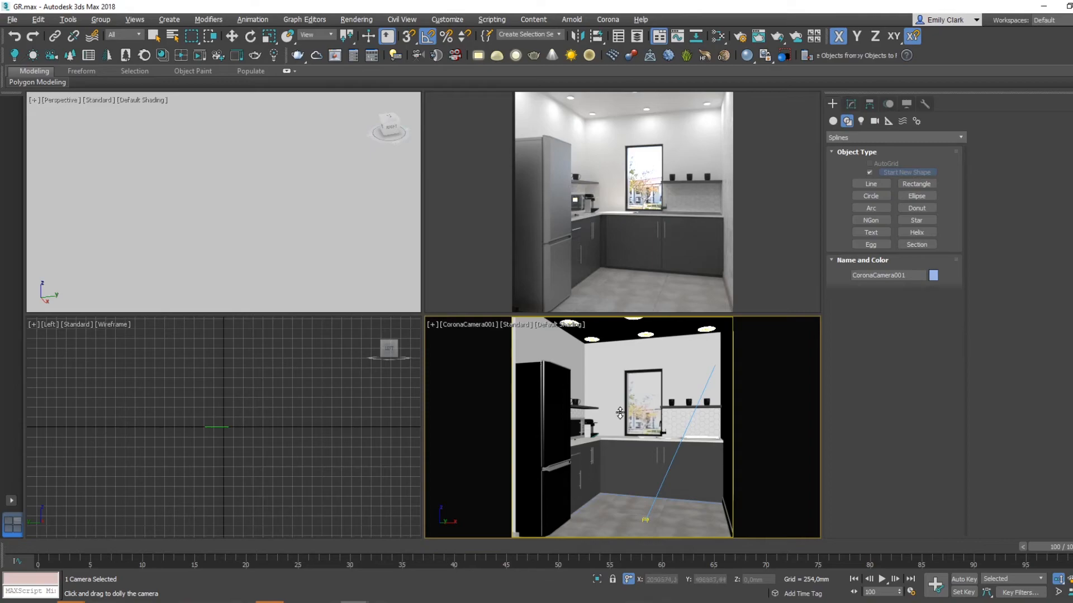
key(r)
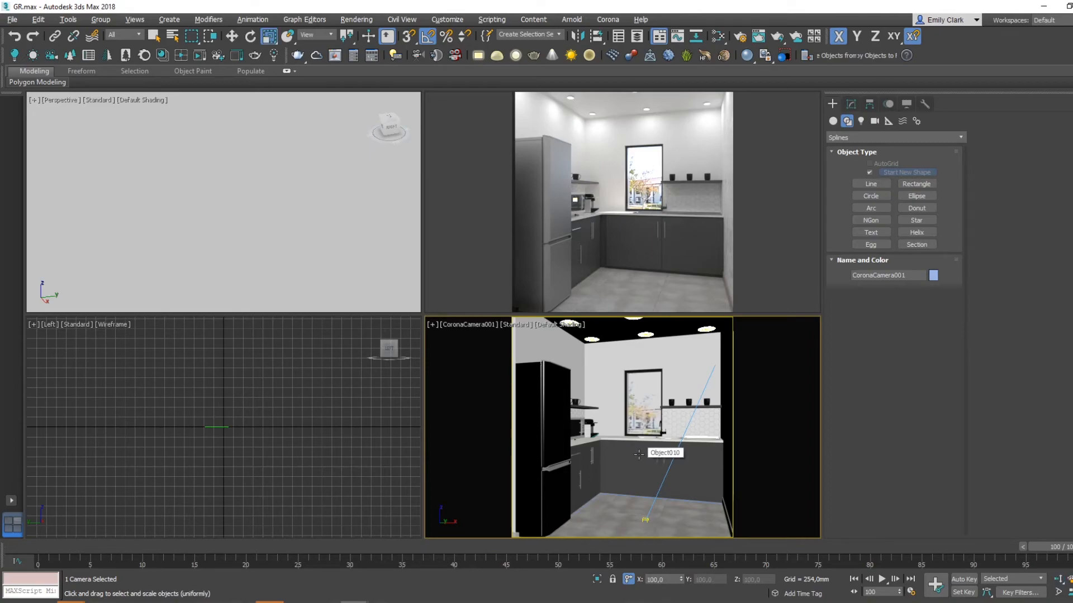
key(shift+q)
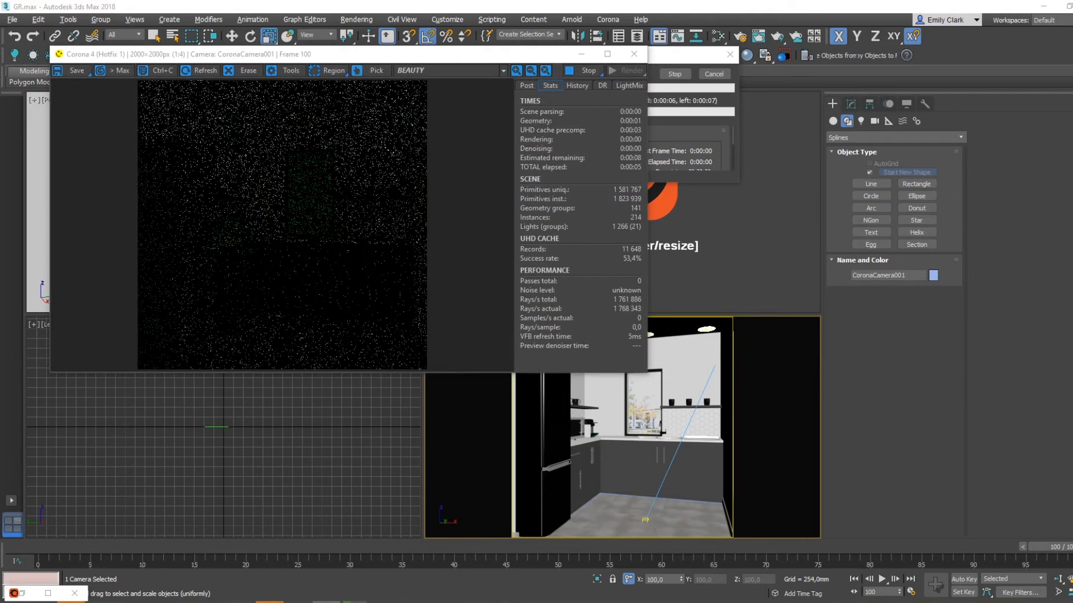
drag(455, 49, 647, 86)
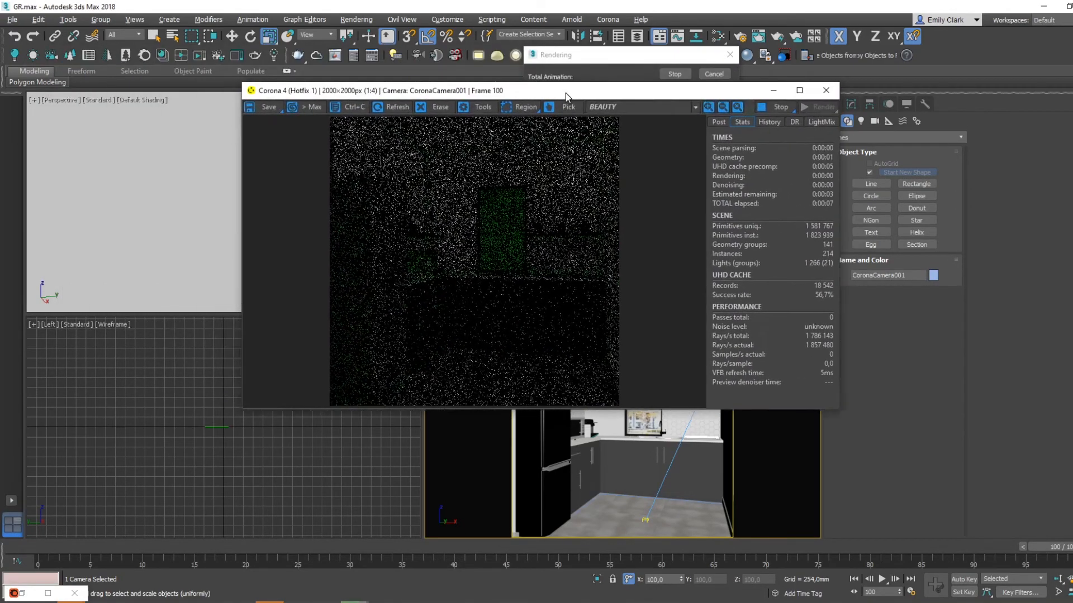
click(717, 123)
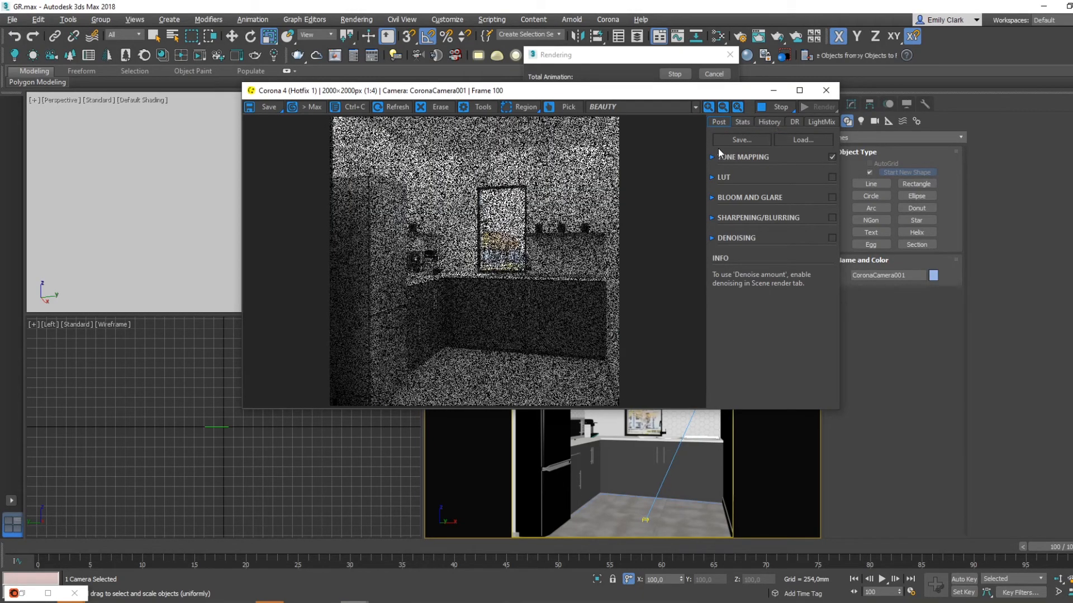
click(711, 156)
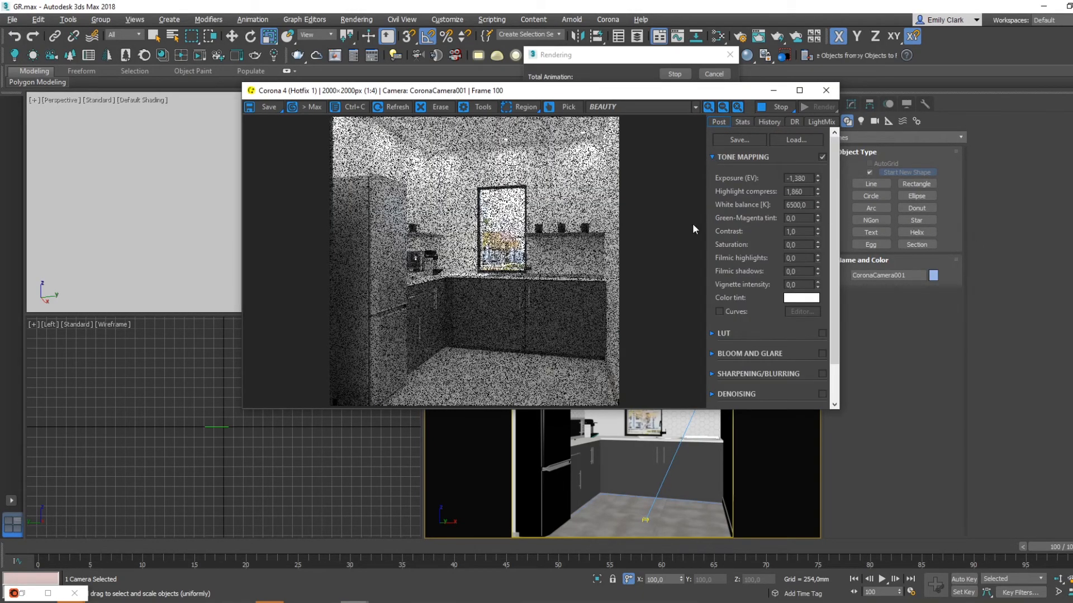
drag(548, 95, 531, 87)
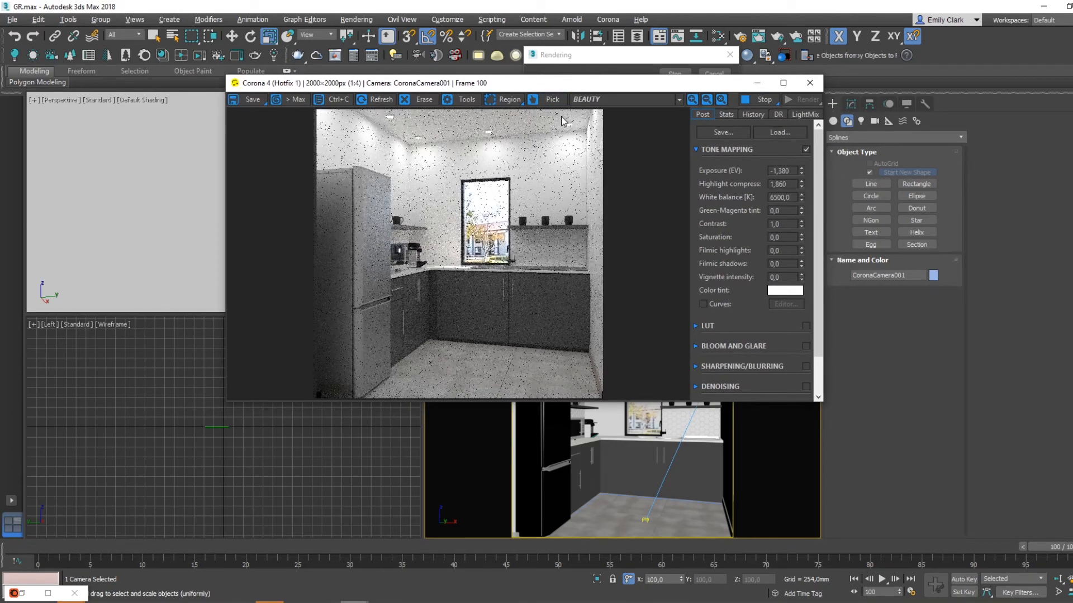
Step: Set the render's tone mapping to exposure -1.770, highlight compression 2.461, white balance 7000 K and vignette intensity 0.688
drag(801, 169, 807, 143)
double_click(790, 199)
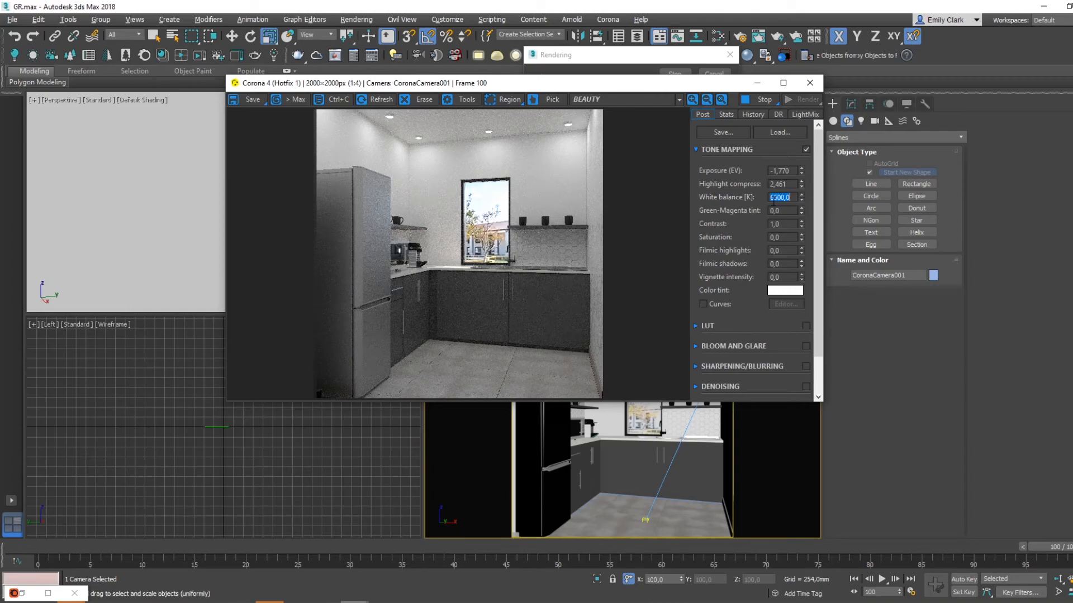
text(7500)
key(Return)
text(7)
key(Return)
drag(804, 279, 803, 272)
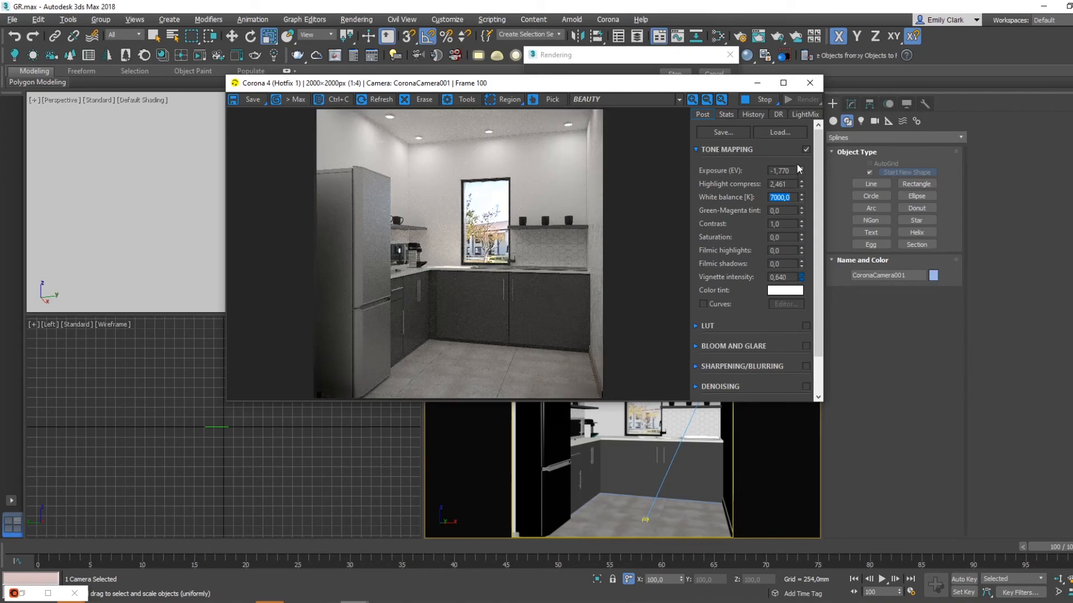
drag(780, 169, 774, 197)
Step: Enable Bloom and Glare for the render with bloom intensity 5 and glare intensity 4
drag(816, 334, 816, 349)
click(697, 328)
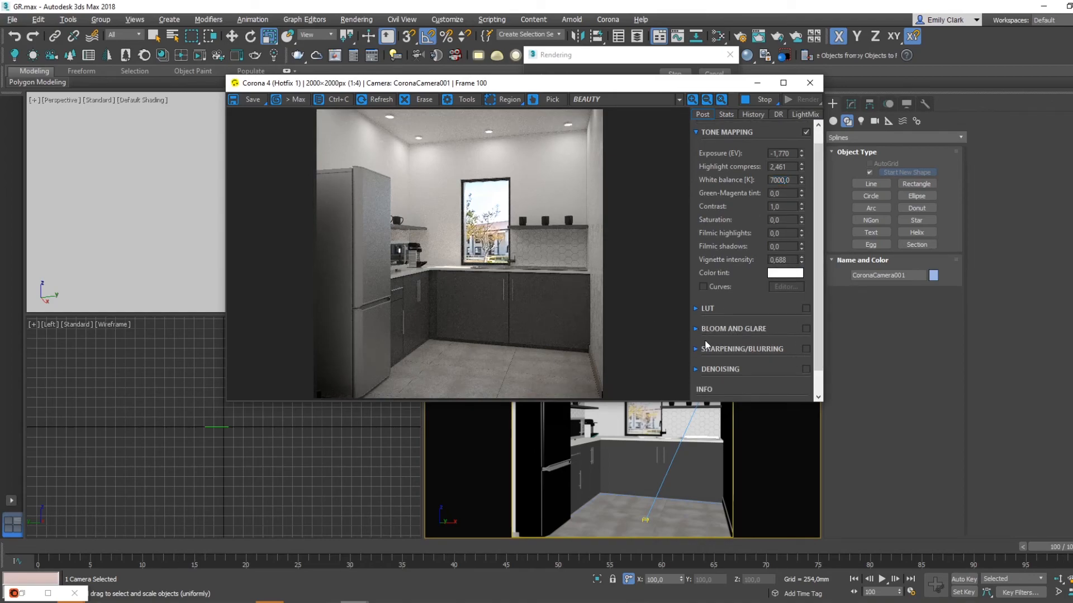
click(699, 329)
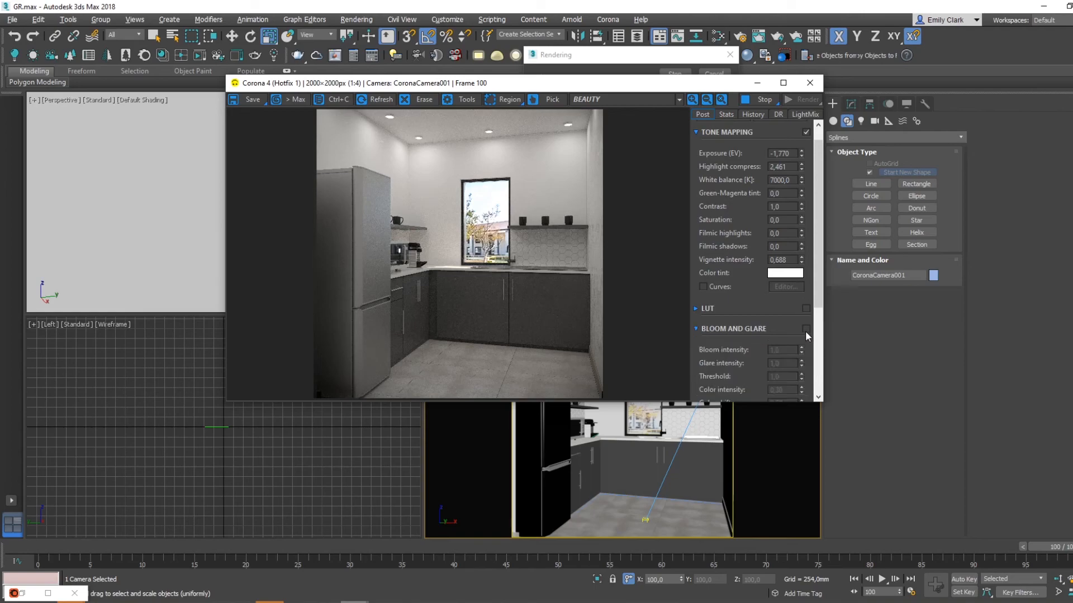
scroll(805, 331, down, 2)
click(806, 276)
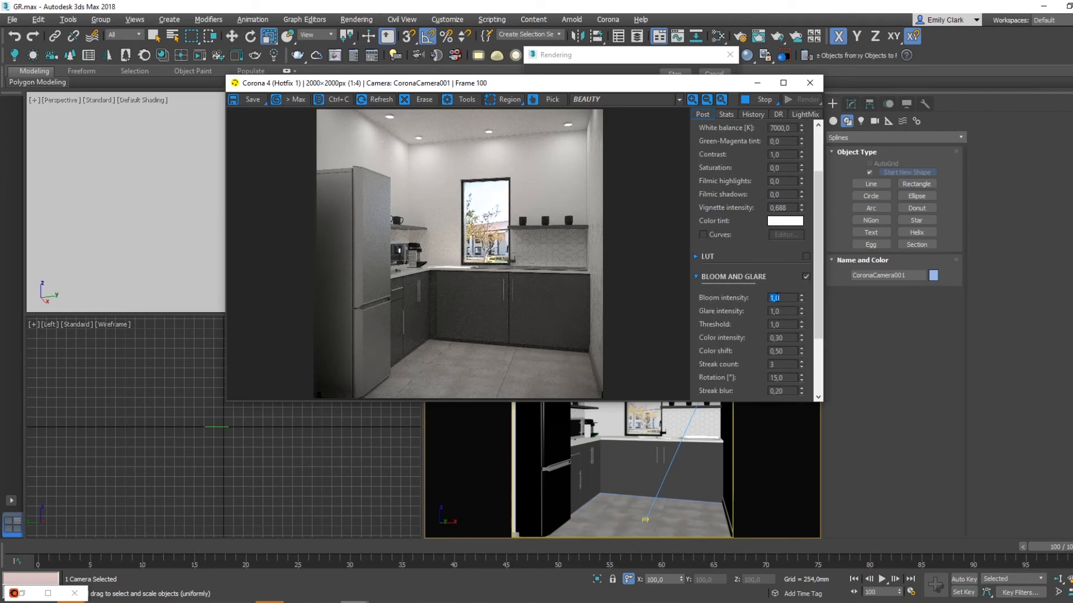
text(5)
click(781, 311)
text(4)
key(Return)
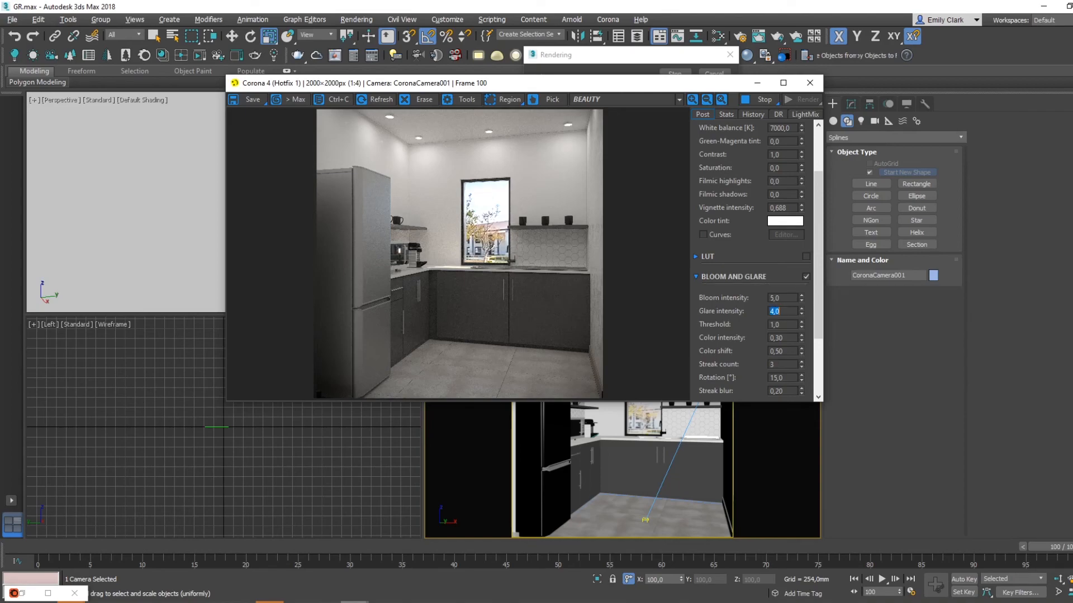
Step: Raise the render's bloom intensity to 7 and its glare intensity to 6
scroll(506, 159, up, 2)
scroll(506, 158, down, 2)
scroll(506, 159, up, 1)
scroll(516, 179, down, 1)
double_click(780, 297)
text(7)
key(Tab)
text(6)
key(Return)
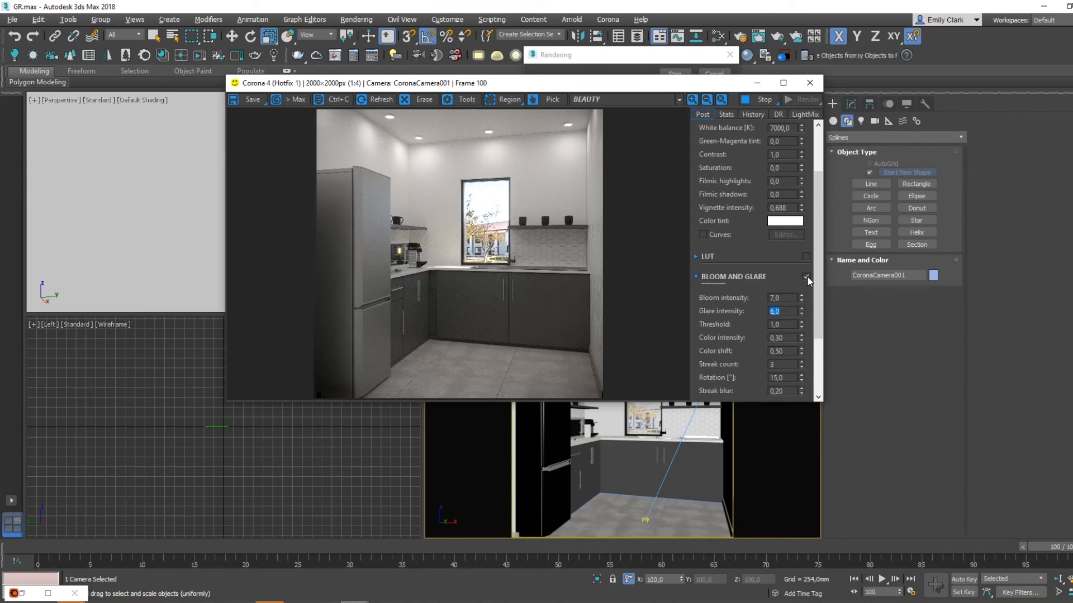
Step: Examine the bloom and glare around the ceiling lights and window in the render
scroll(422, 152, up, 3)
scroll(472, 161, down, 1)
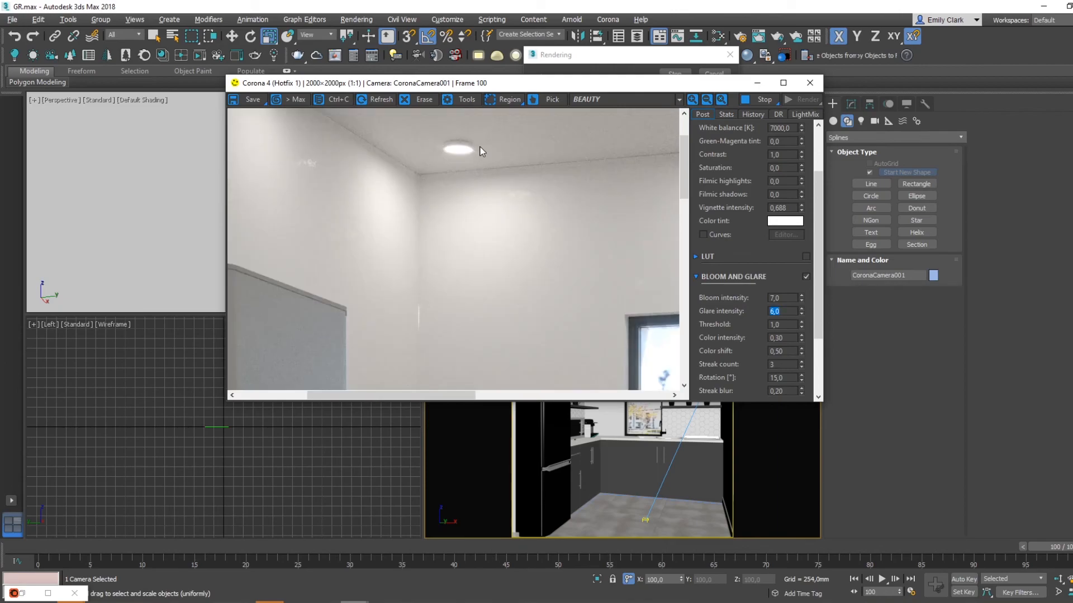
scroll(470, 267, down, 2)
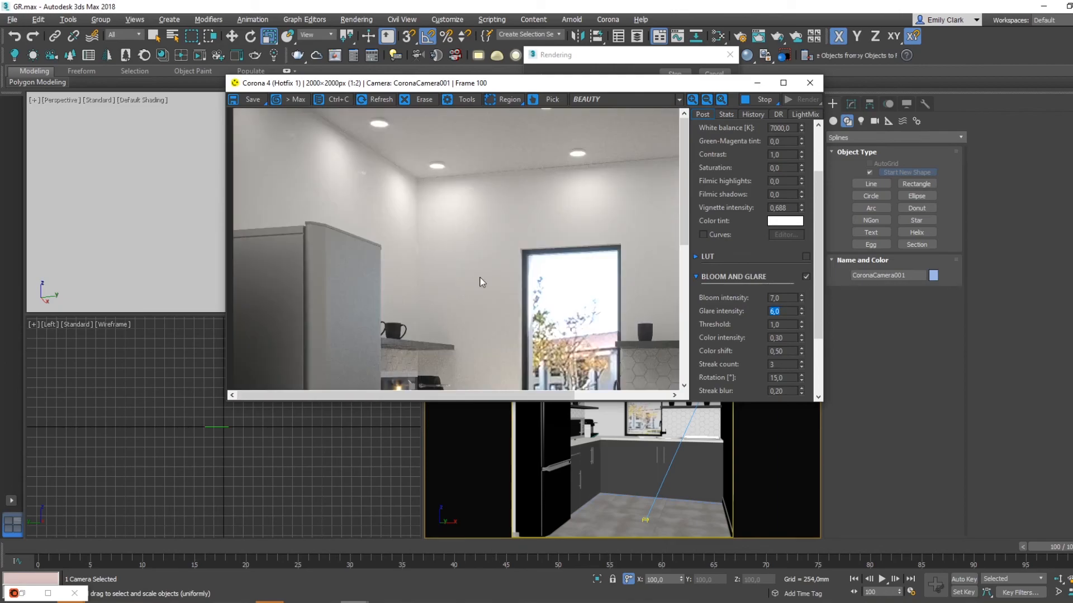
scroll(505, 238, up, 1)
scroll(505, 241, down, 1)
drag(818, 294, 800, 215)
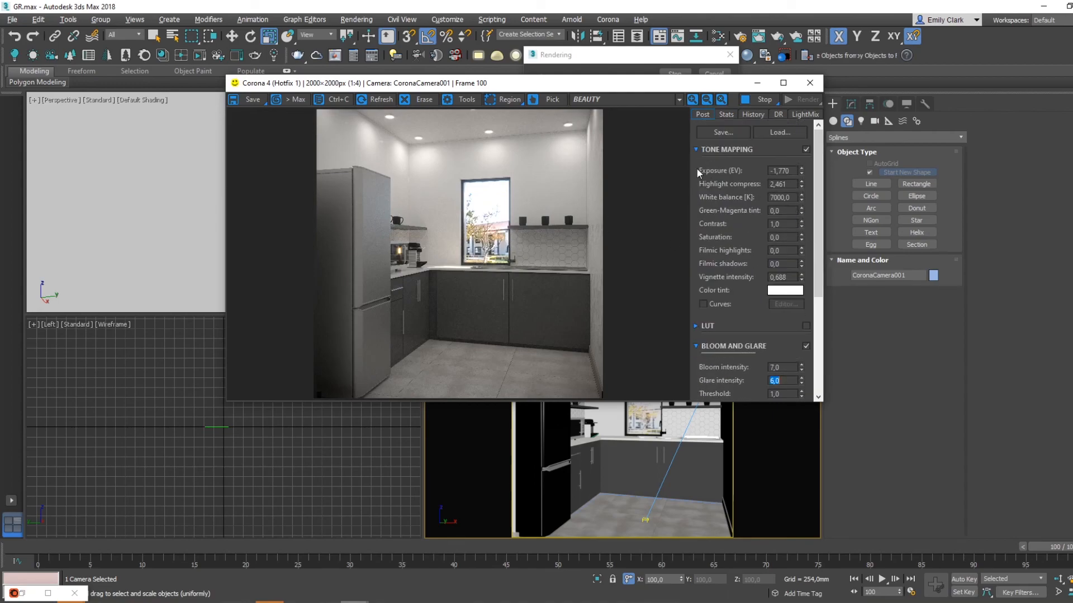
drag(510, 86, 530, 90)
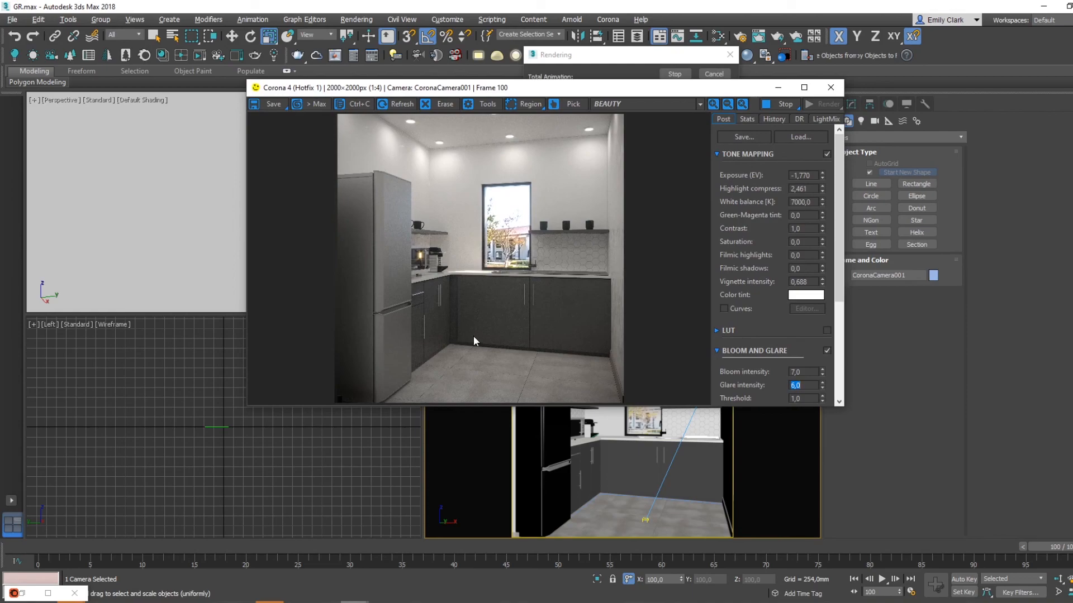
scroll(422, 260, up, 1)
scroll(464, 269, down, 1)
Step: Set the tone mapping highlight compression to 3.672
drag(533, 91, 534, 100)
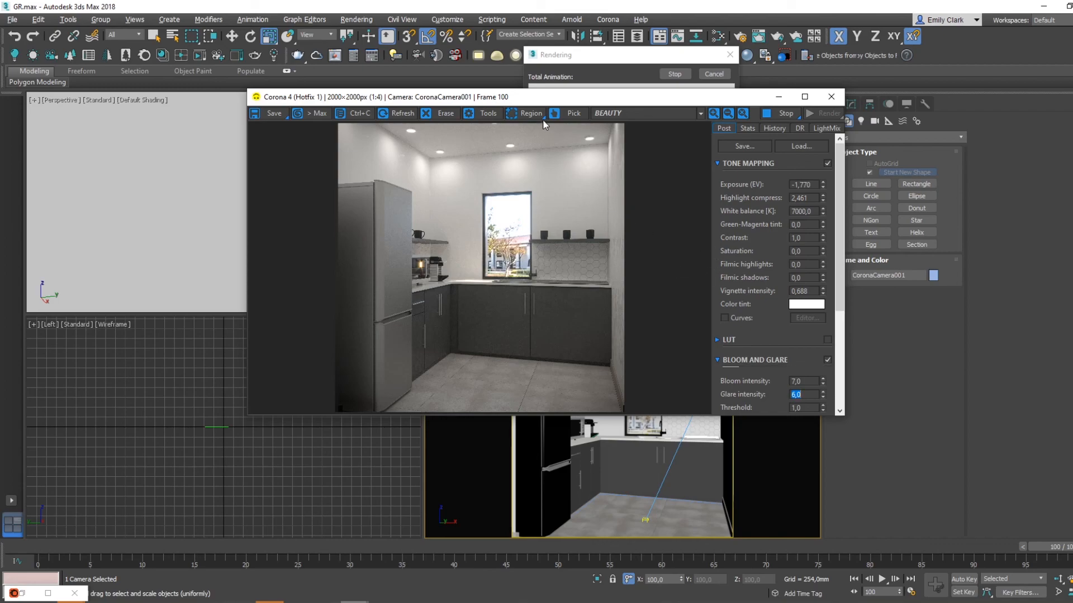
drag(558, 97, 549, 84)
drag(814, 186, 815, 128)
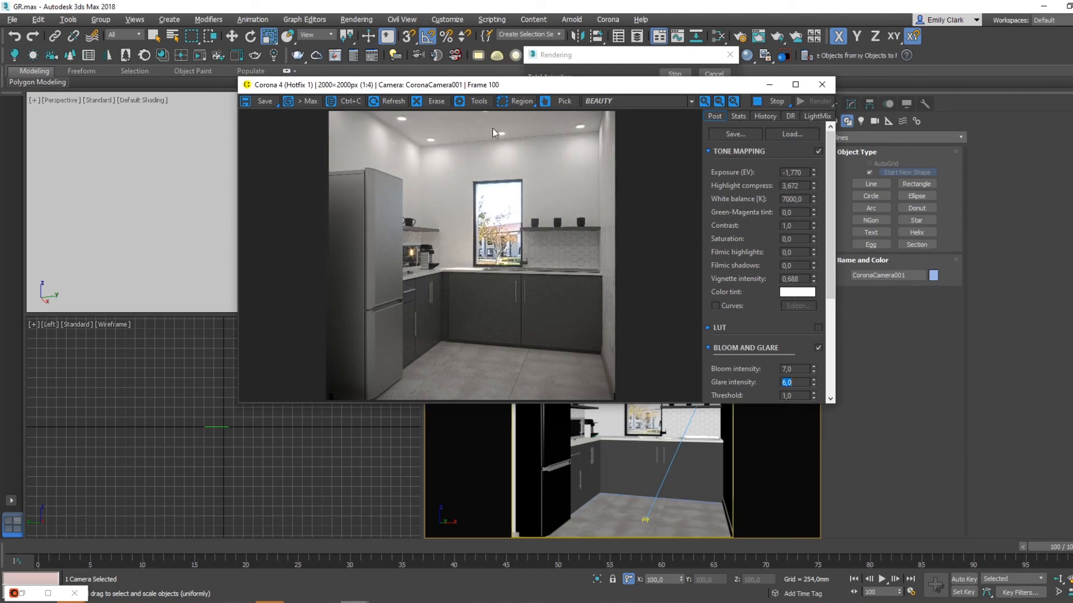